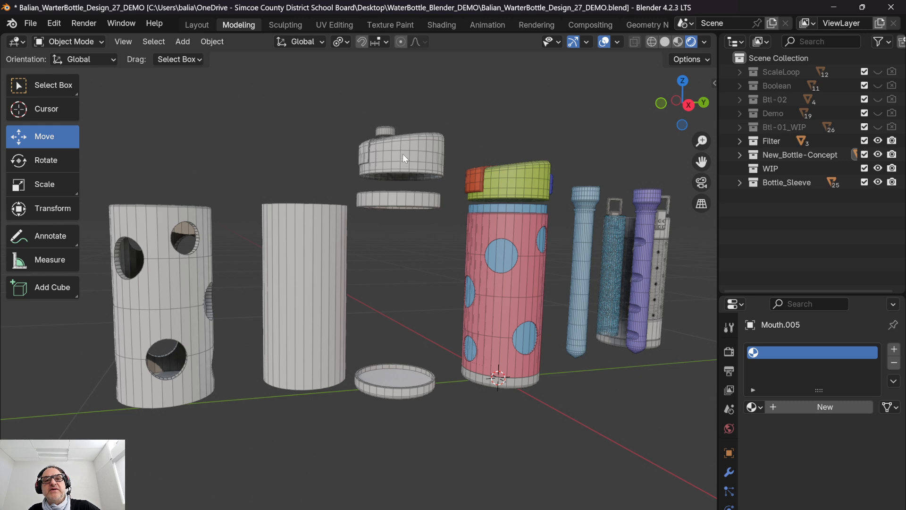
Step: Select the rim ring beneath the uncoloured lid and enlarge the properties editor to make room for the material settings
click(400, 202)
middle_drag(401, 208, 407, 247)
scroll(410, 258, up, 4)
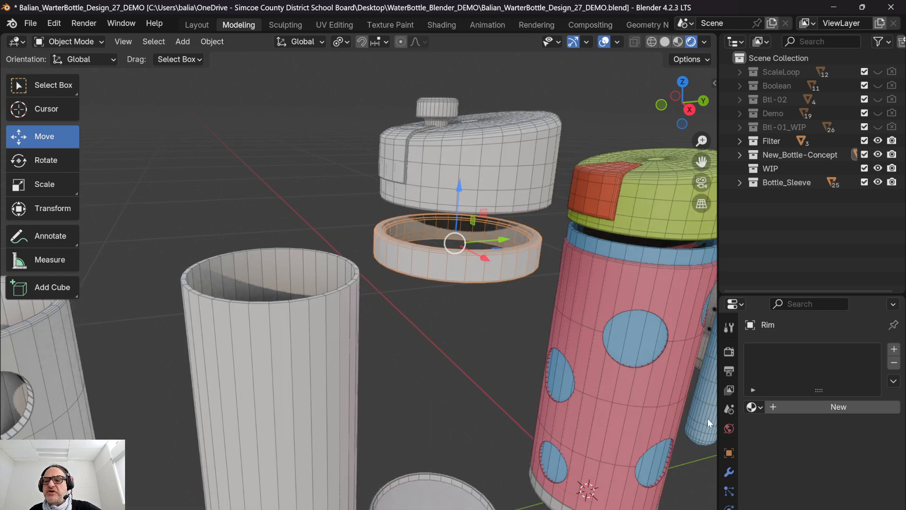
scroll(727, 453, down, 4)
drag(757, 295, 758, 175)
shift+middle_drag(540, 317, 497, 259)
middle_drag(430, 251, 440, 265)
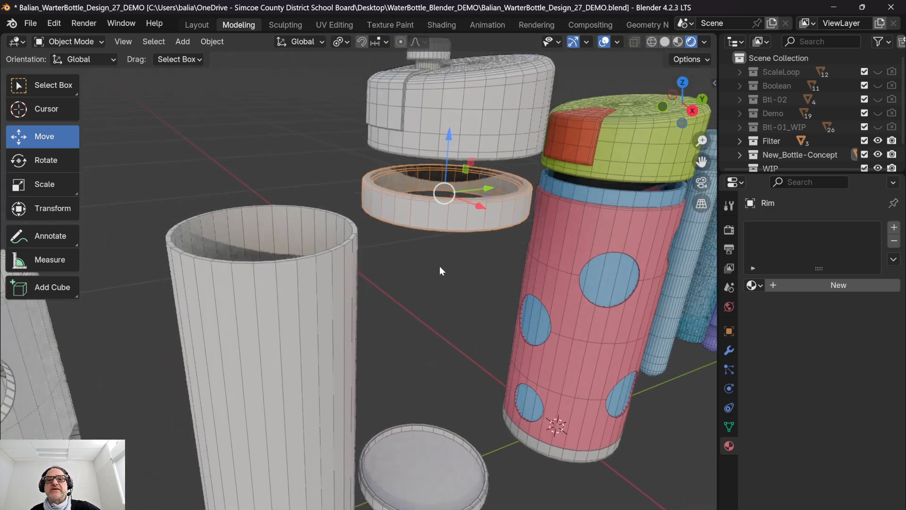
scroll(440, 265, up, 2)
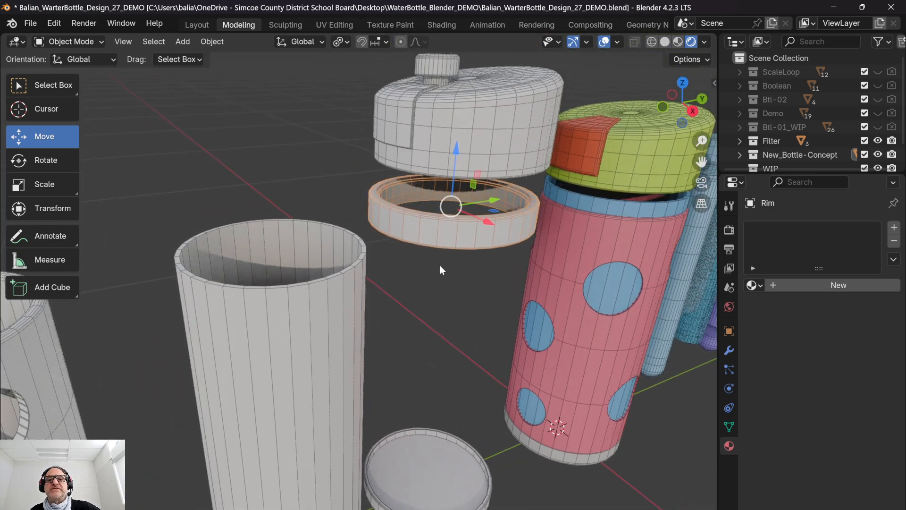
Step: Compare the viewport shading modes and set the viewport to Material Preview
click(665, 42)
click(678, 42)
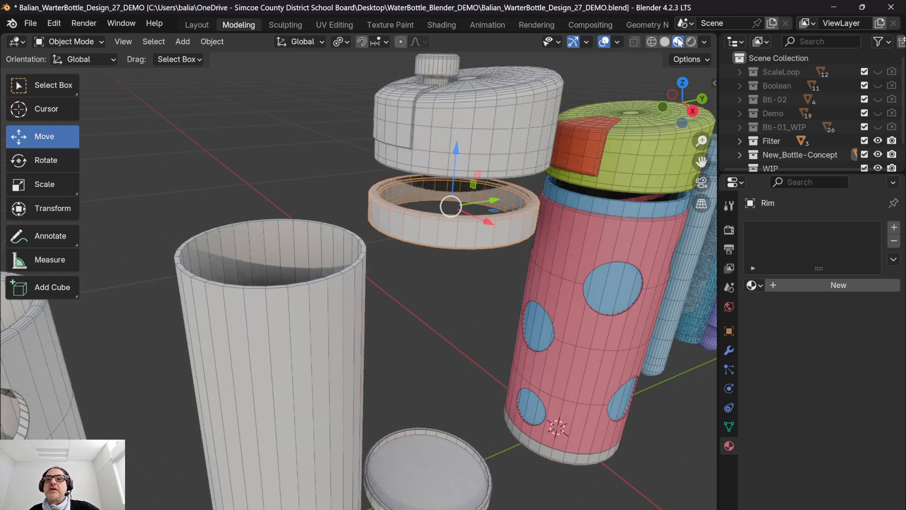
click(691, 42)
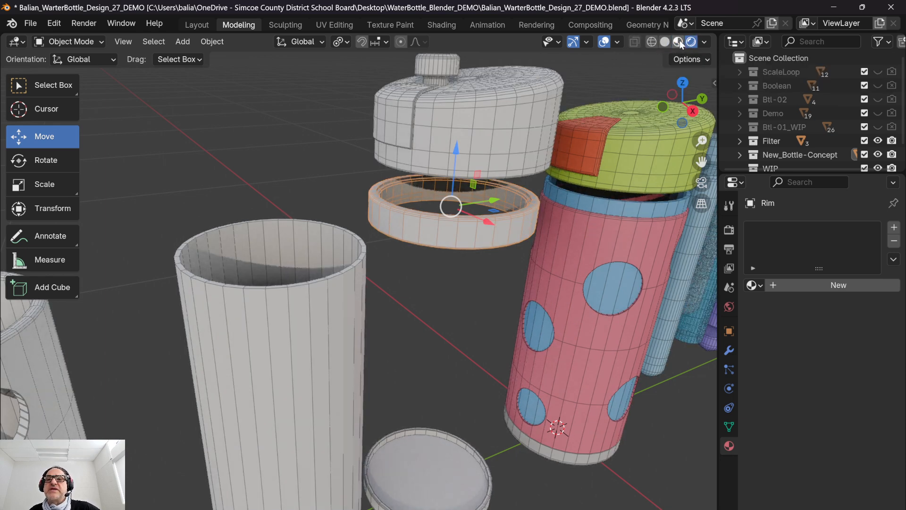
click(679, 41)
click(665, 42)
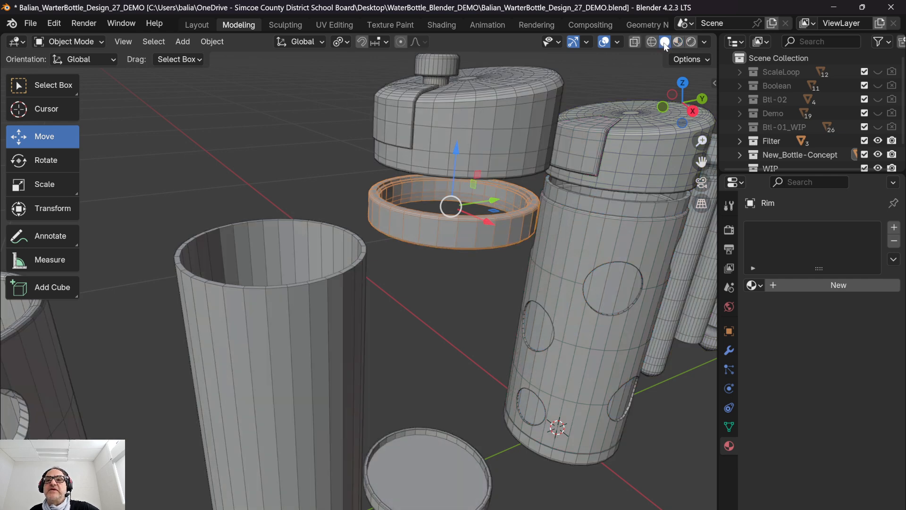
click(679, 41)
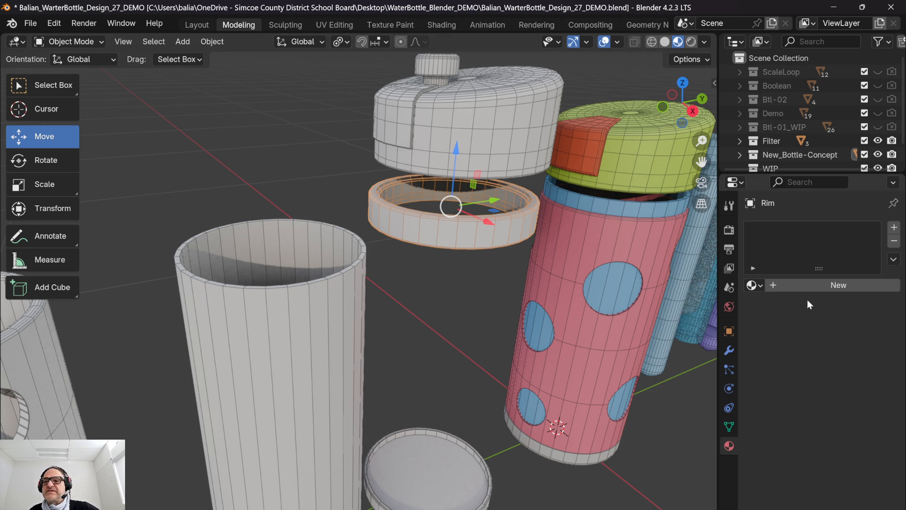
Step: Create a new material on the selected rim ring and name it Rim
click(817, 285)
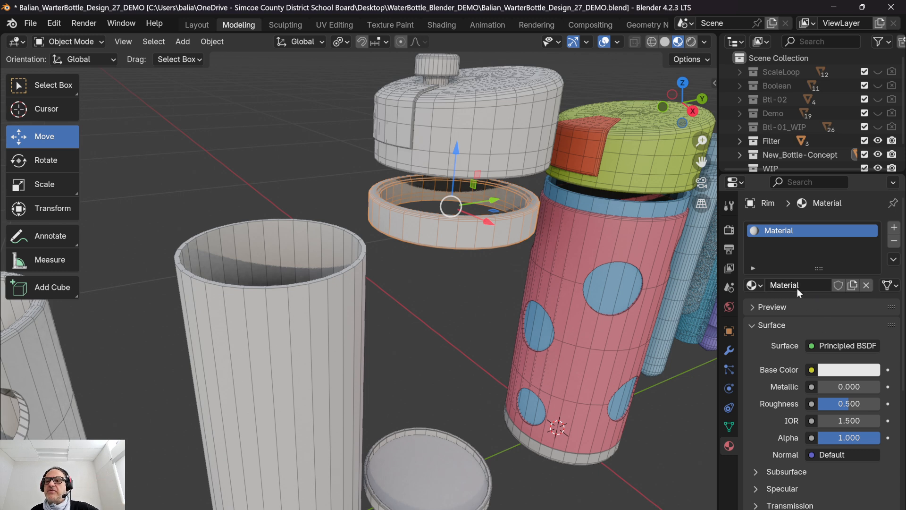
click(797, 286)
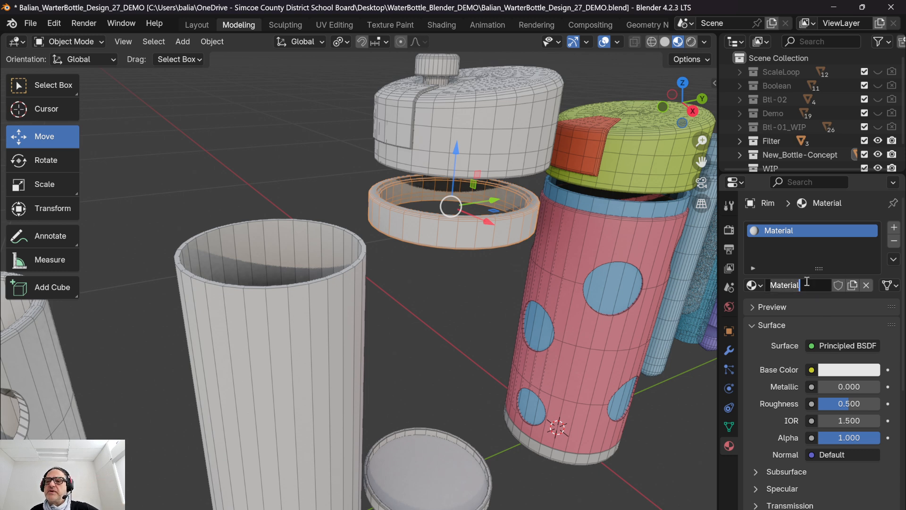
key(ctrl+a)
text(Rim)
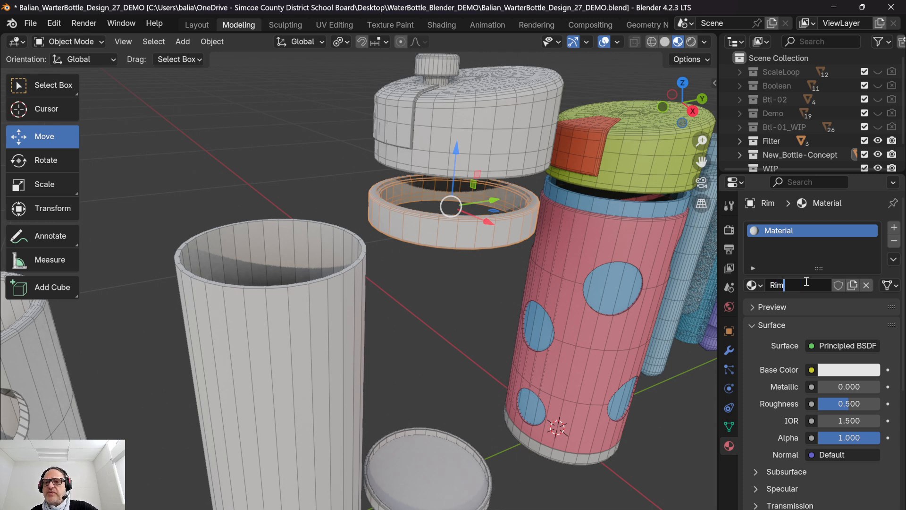
key(Return)
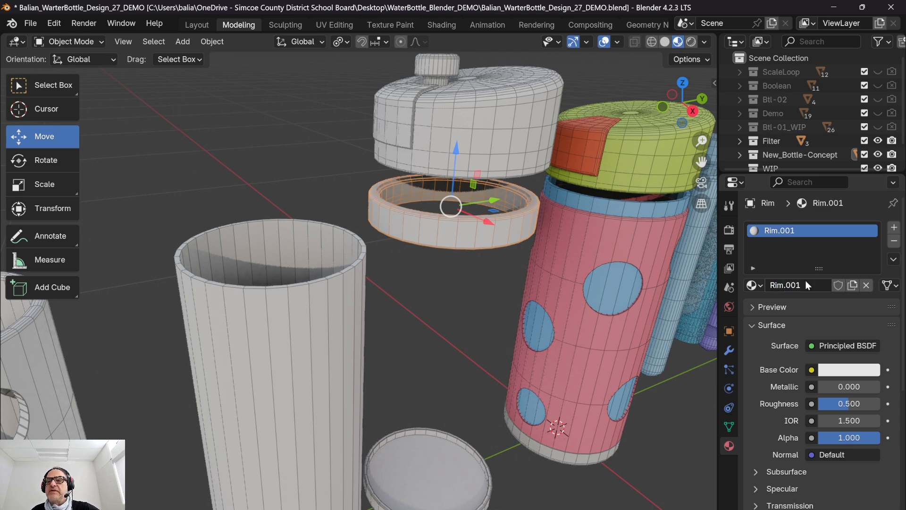
Step: Set the rim material's base color to a dark blue and deselect the ring
click(856, 371)
click(818, 205)
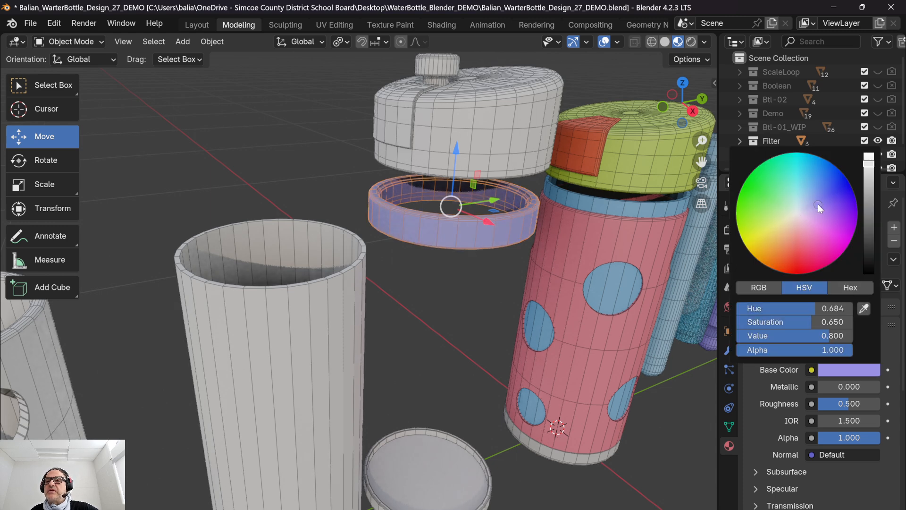
click(869, 198)
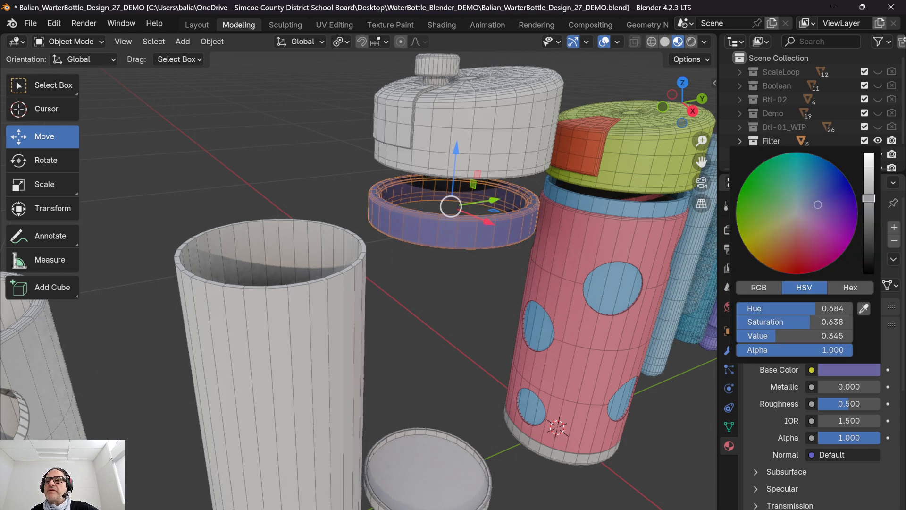
click(821, 182)
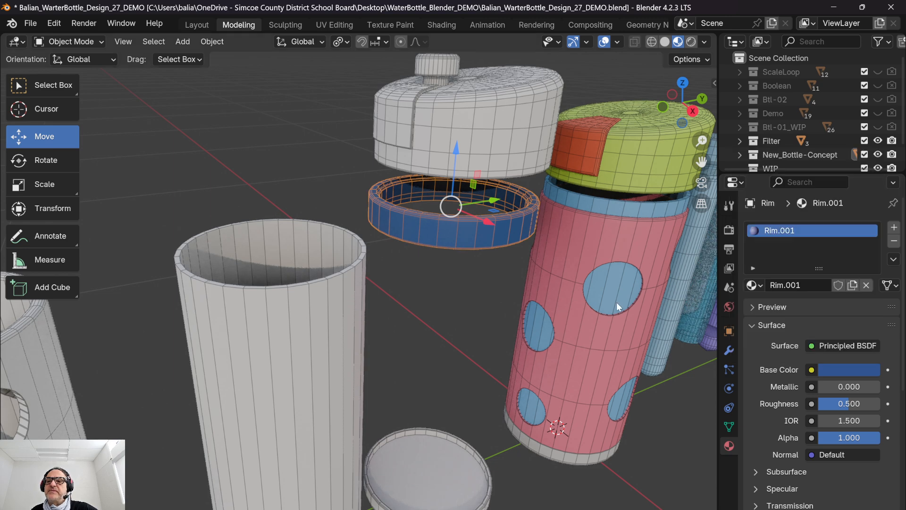
click(475, 304)
Step: Give the lid above the rim a new material named Top with a light blue base color
click(472, 163)
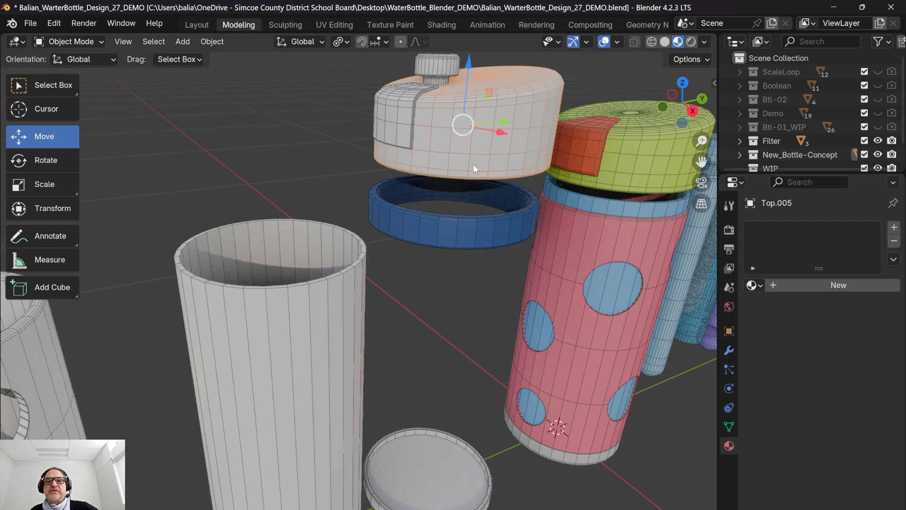
click(810, 285)
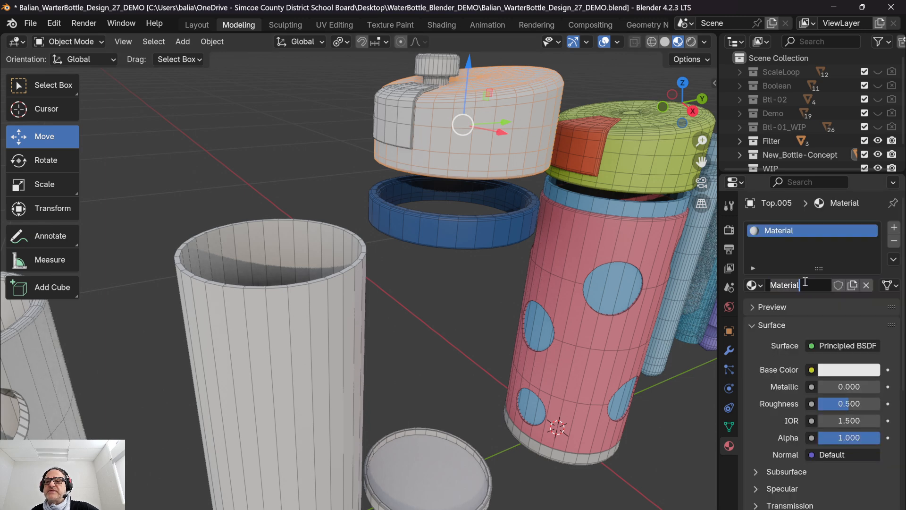
click(803, 283)
key(ctrl+BackSpace)
text(Top)
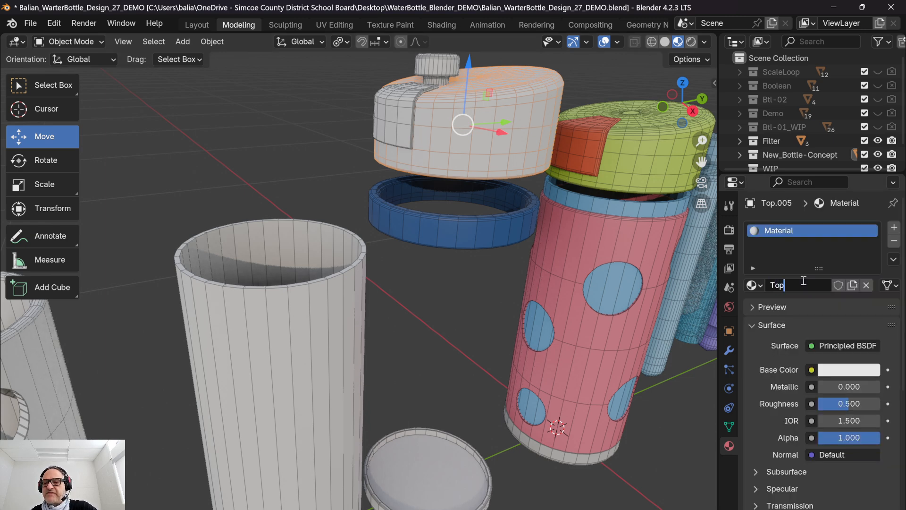
key(Return)
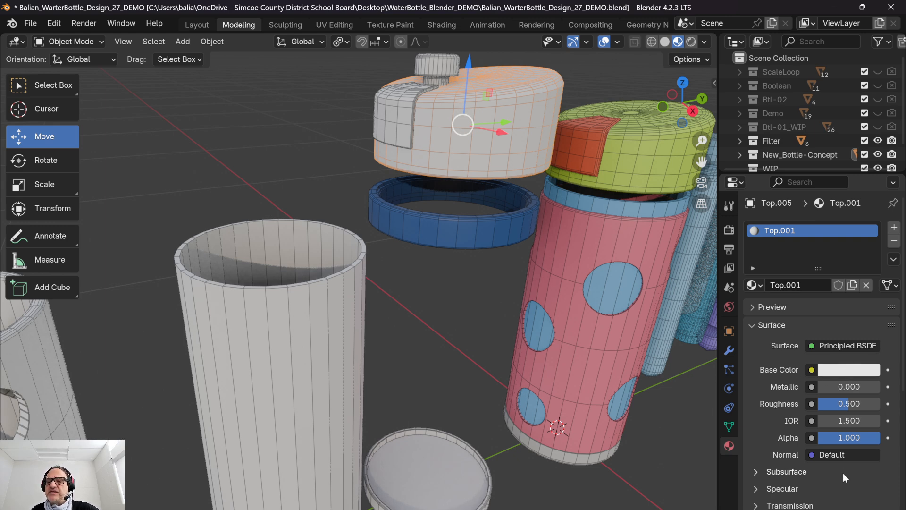
click(834, 372)
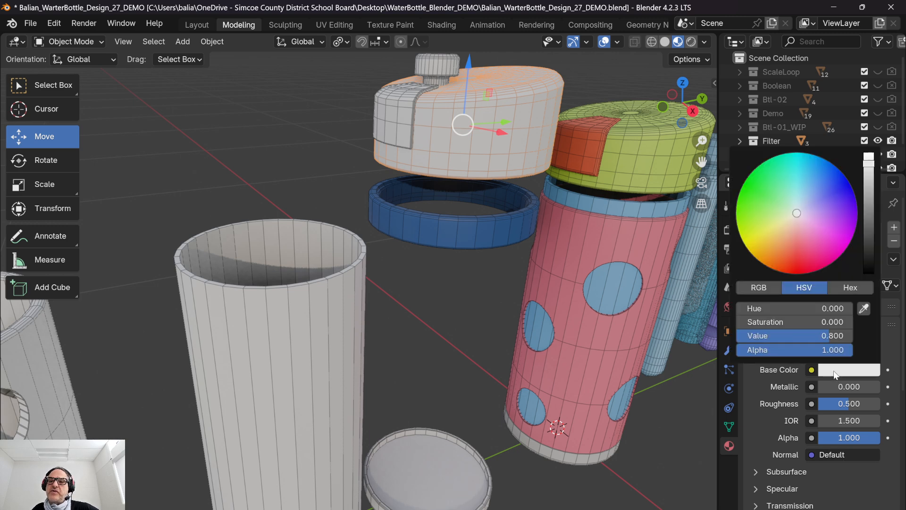
click(807, 188)
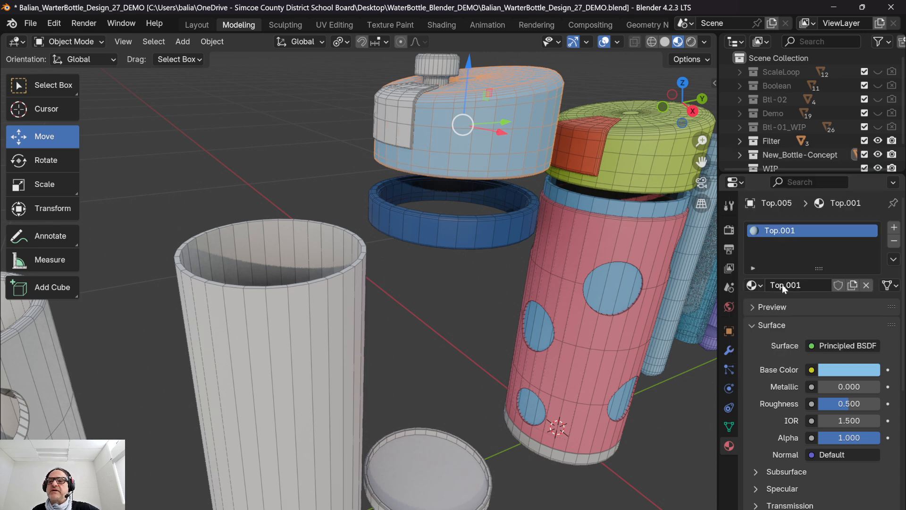
Step: Create a new material named Btn on the button piece at the side of the light blue lid
click(398, 113)
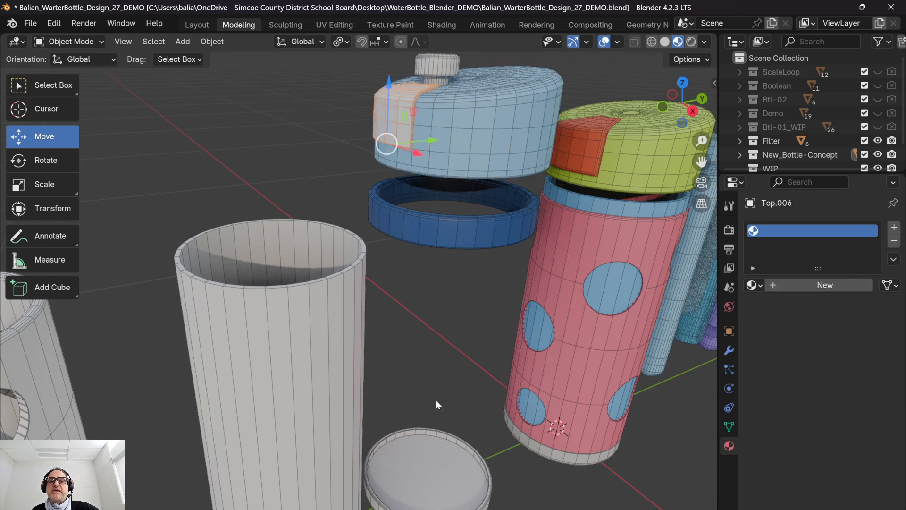
scroll(399, 276, down, 2)
middle_drag(398, 276, 408, 234)
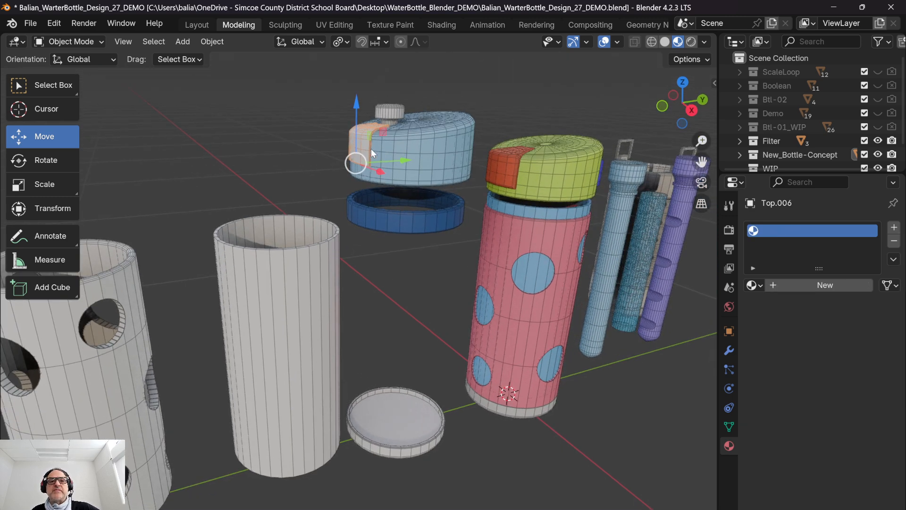
click(811, 287)
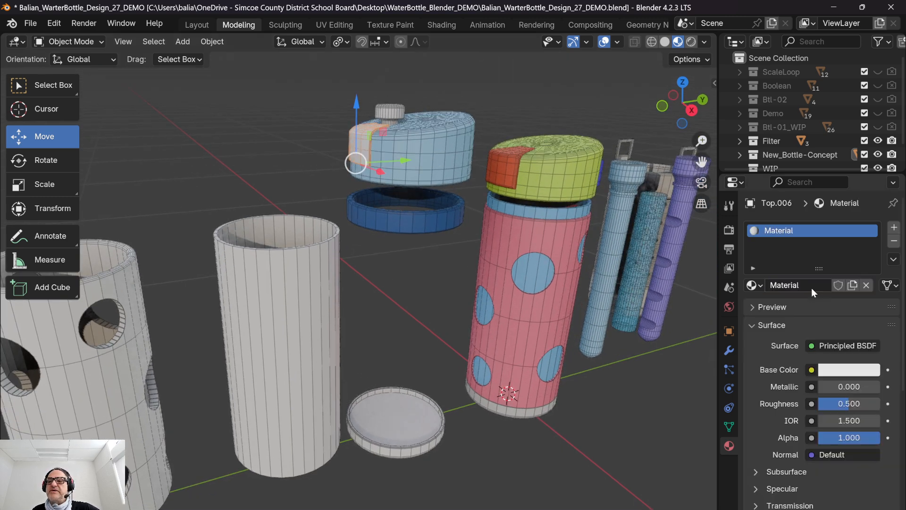
double_click(811, 286)
text(Btn)
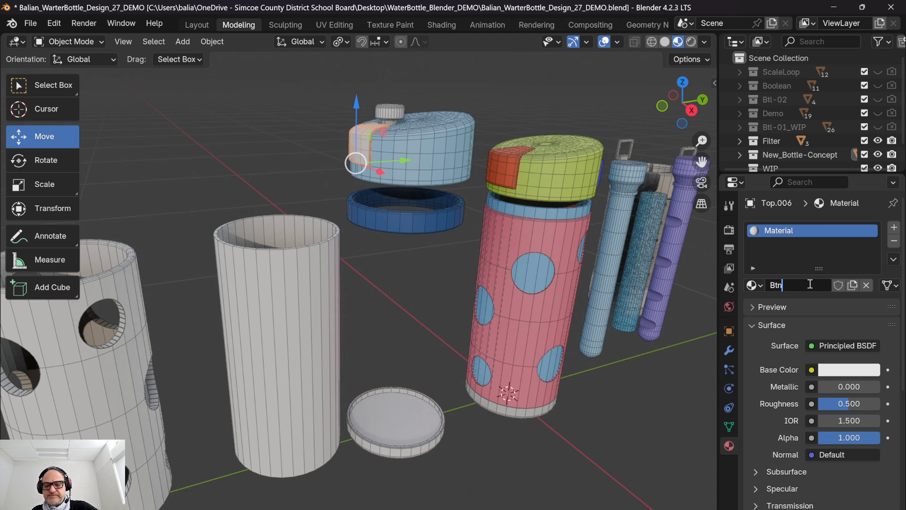
key(Return)
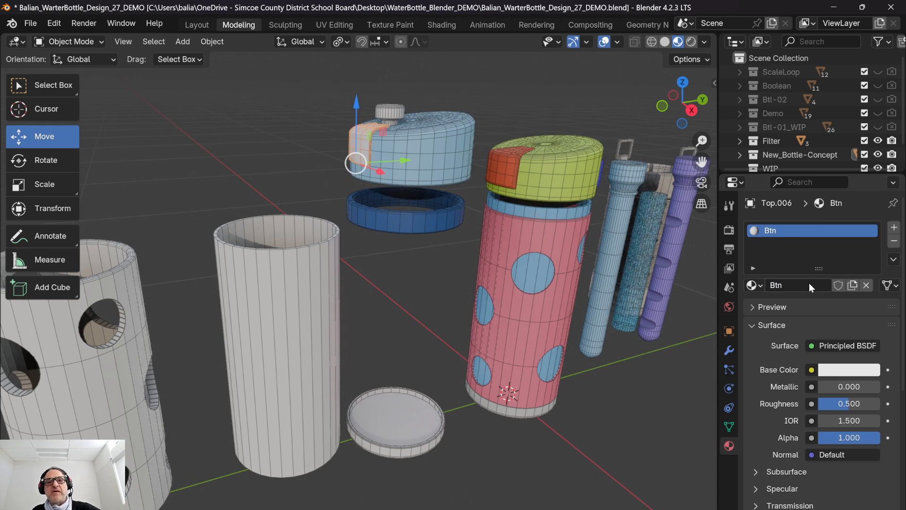
Step: Set the button material's base color by sampling the dark blue of the rim with the eyedropper
click(868, 370)
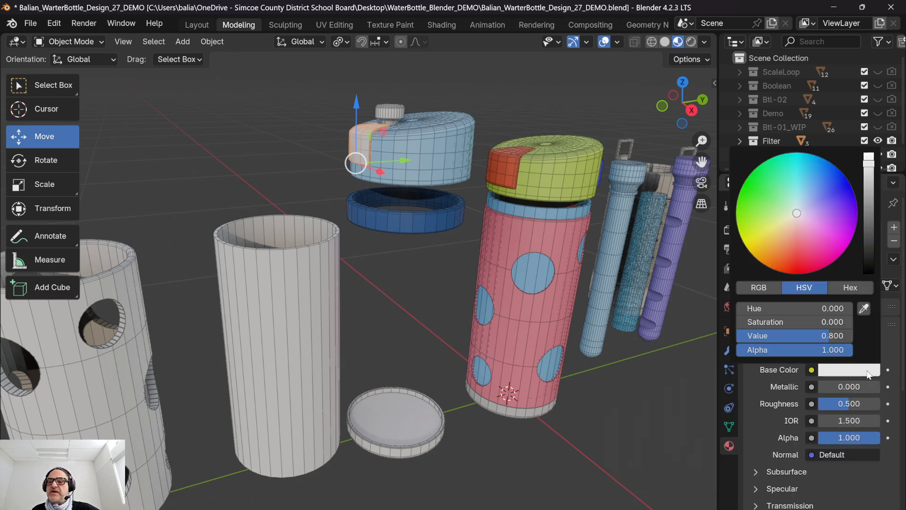
click(865, 309)
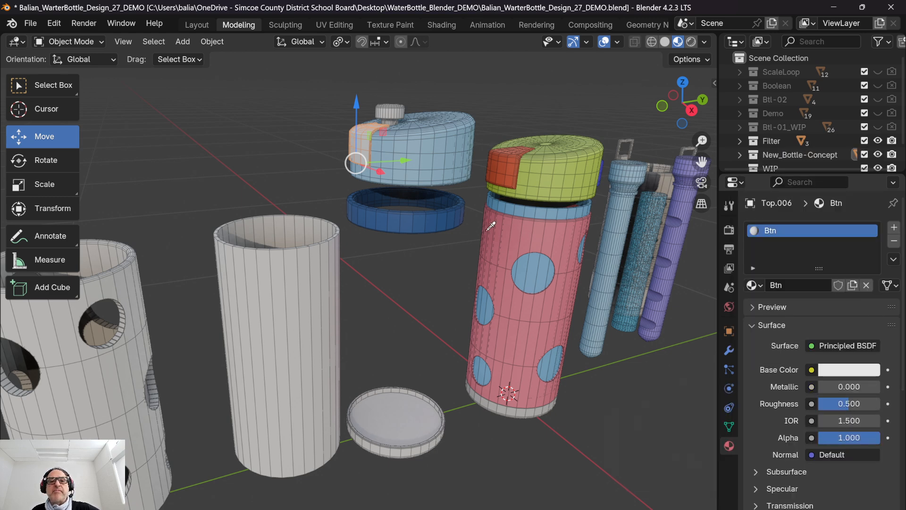
click(433, 220)
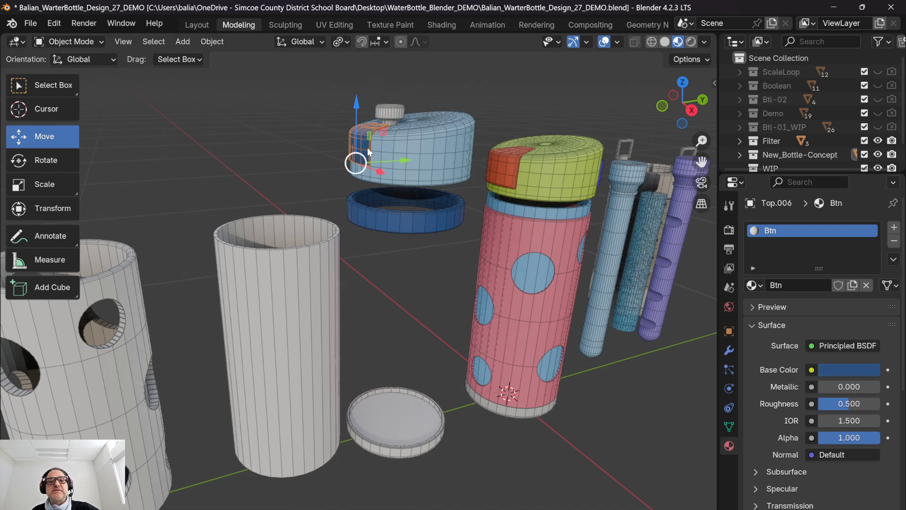
scroll(367, 146, up, 2)
shift+scroll(364, 148, up, 3)
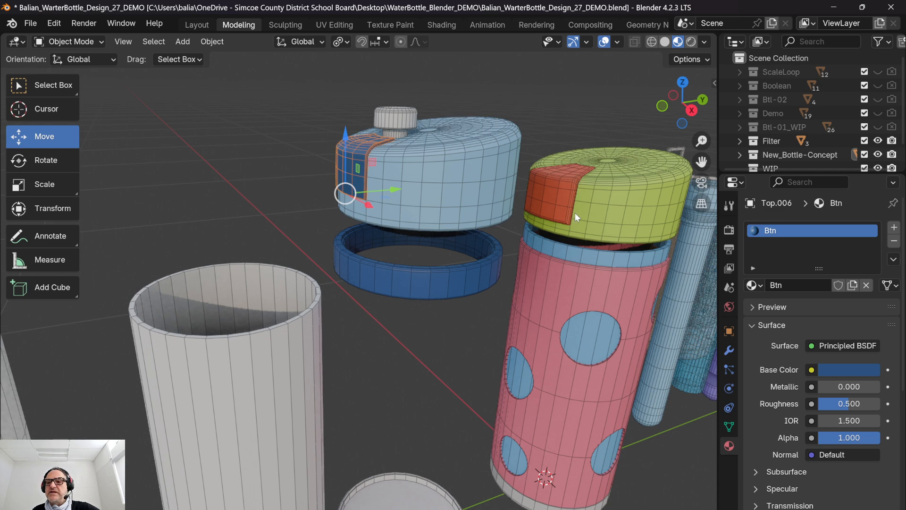
Step: Brighten the button material's base color to a medium blue and deselect the button
click(862, 370)
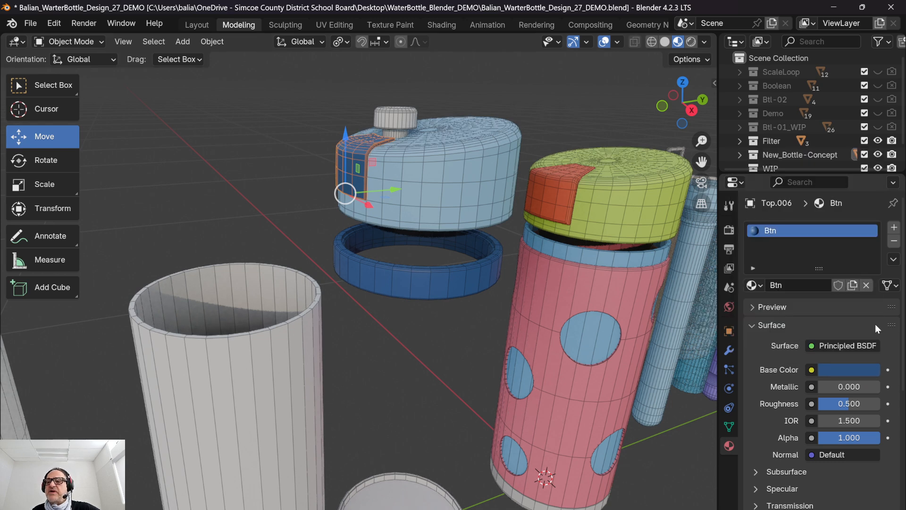
click(867, 370)
drag(868, 213, 868, 177)
click(273, 157)
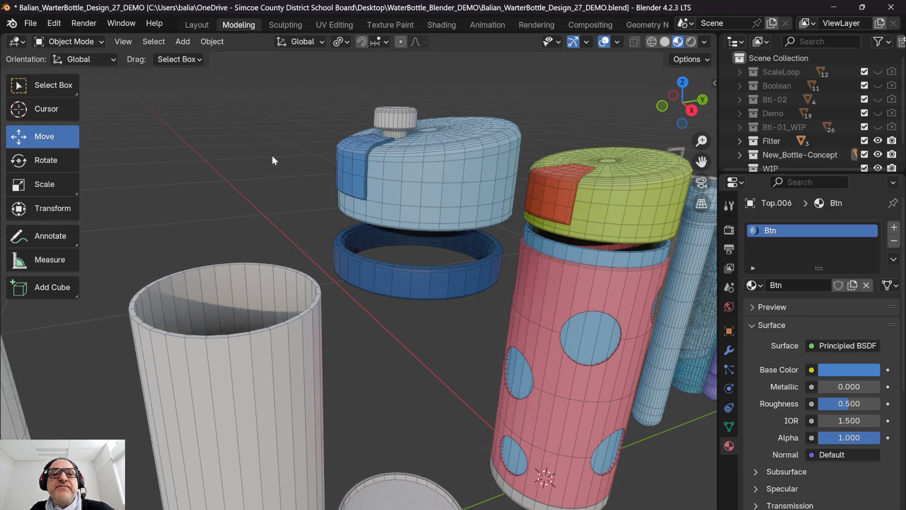
Step: Give the mouthpiece on top of the lid a new material named mouth with a red base color
click(392, 133)
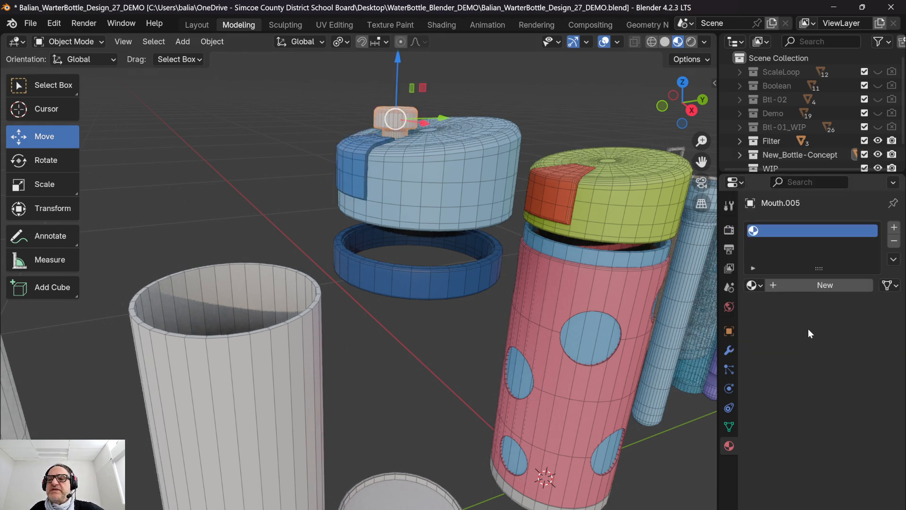
click(806, 281)
click(806, 282)
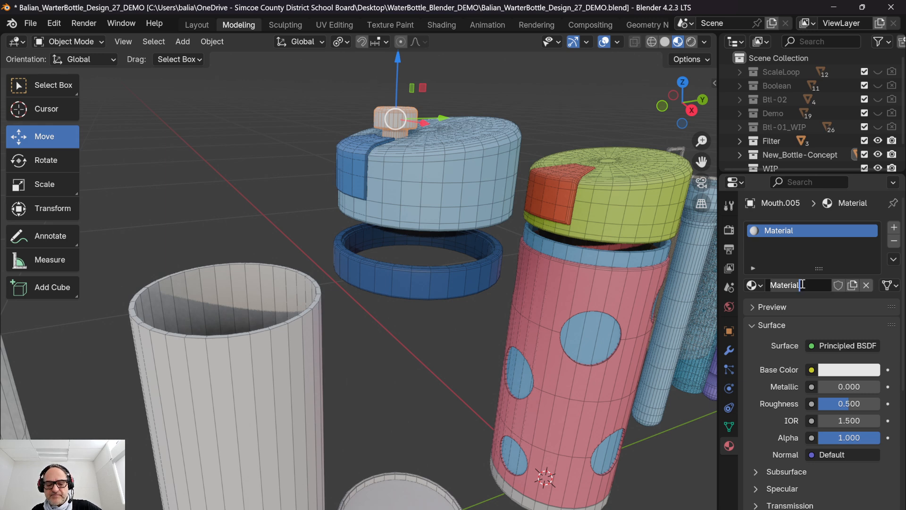
text(mouth)
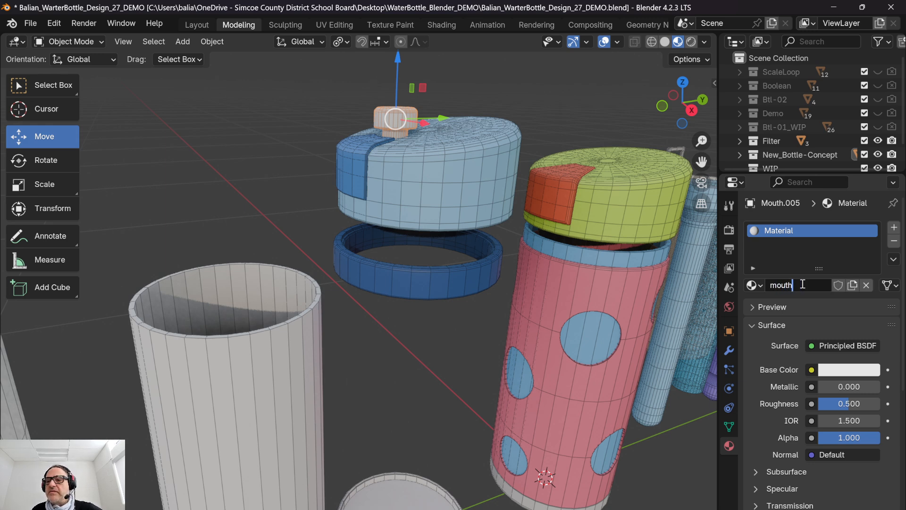
key(Return)
click(850, 370)
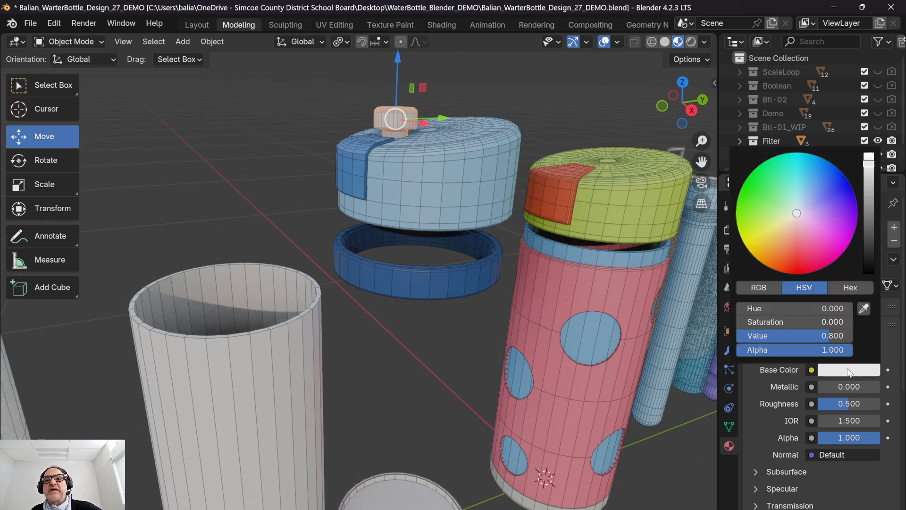
click(797, 259)
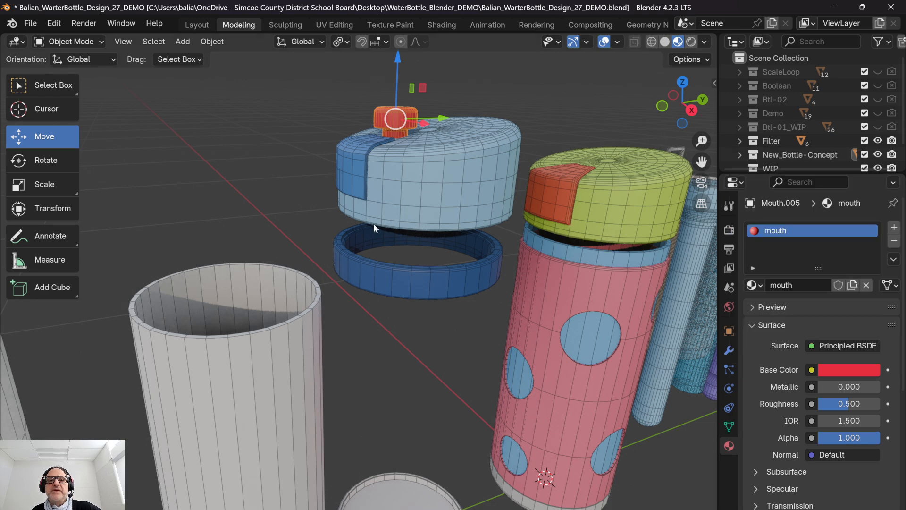
click(259, 155)
scroll(286, 191, down, 2)
mouse_move(286, 191)
middle_down()
mouse_move(275, 214)
mouse_move(272, 198)
middle_up()
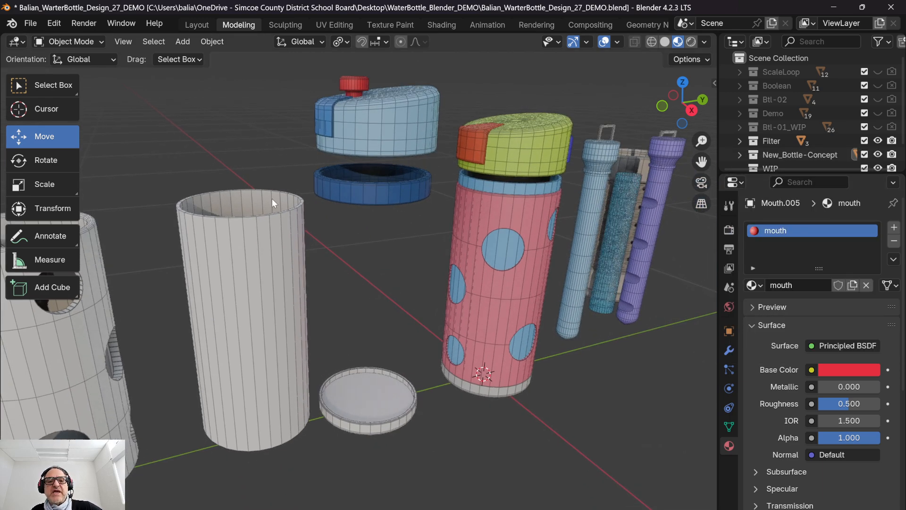
click(324, 392)
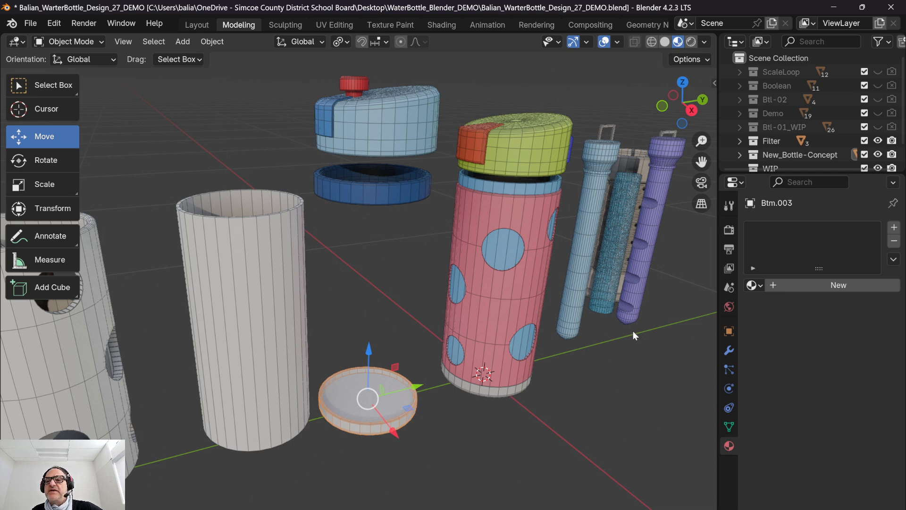
click(758, 285)
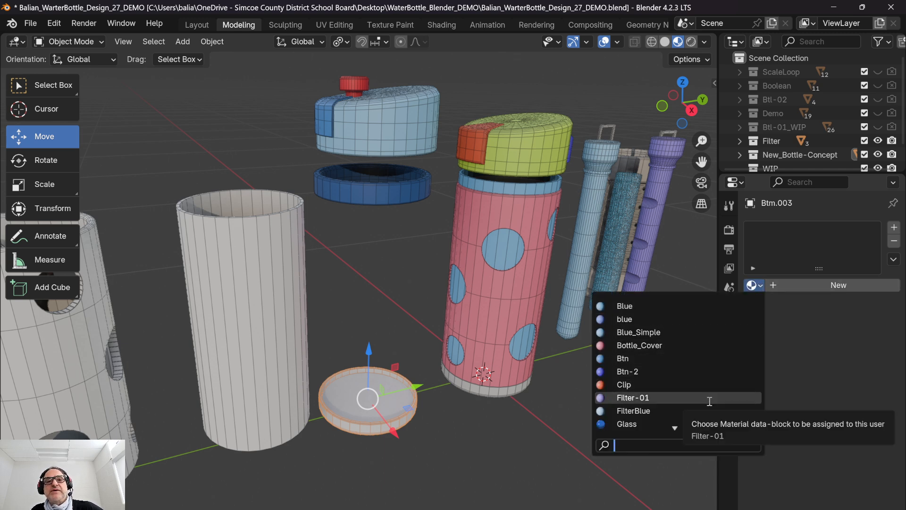
scroll(710, 401, down, 5)
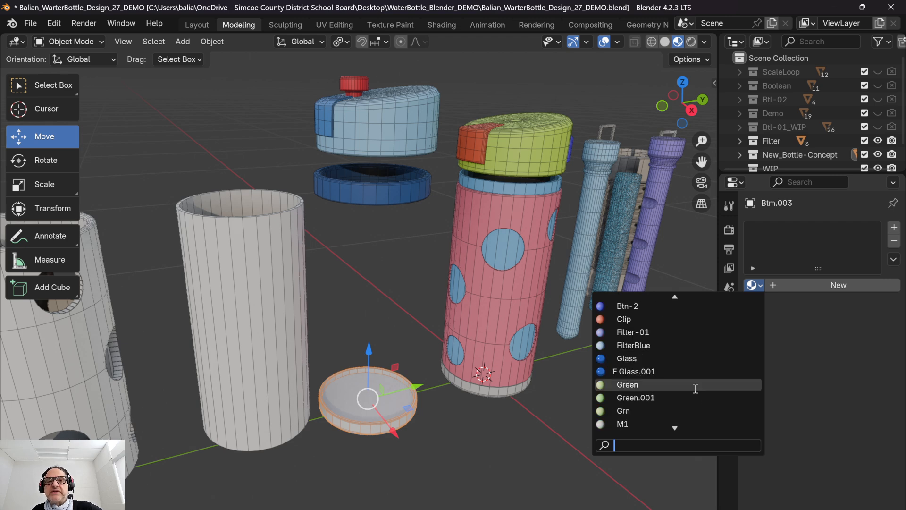
Step: Look up the rim's material and assign the same one, Rim.001, to the bottom cap
click(375, 197)
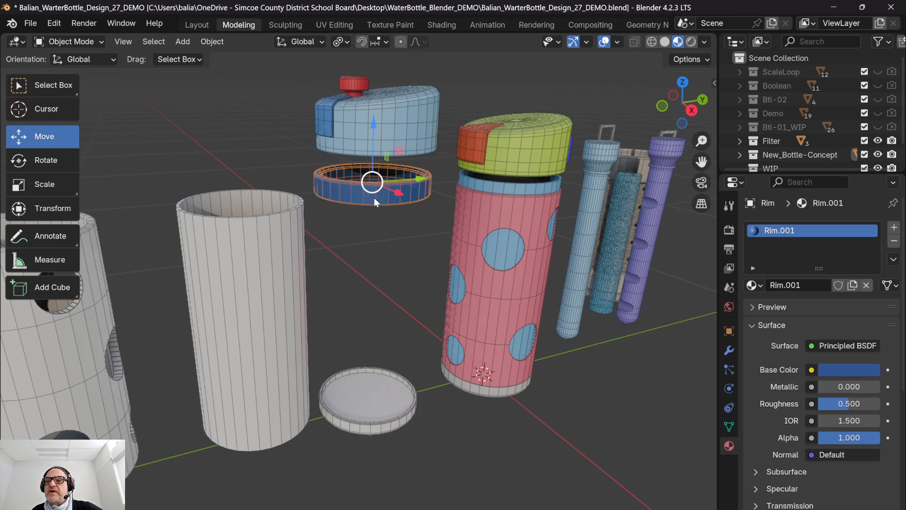
click(401, 409)
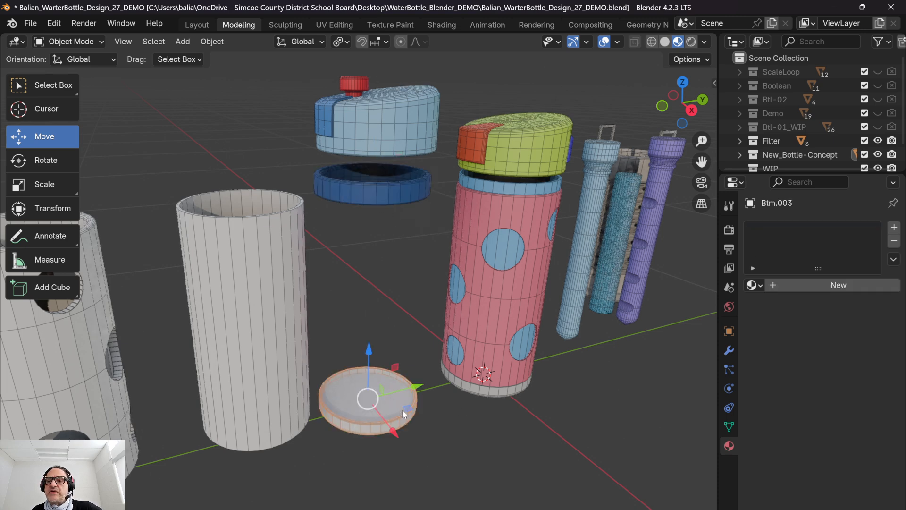
click(762, 286)
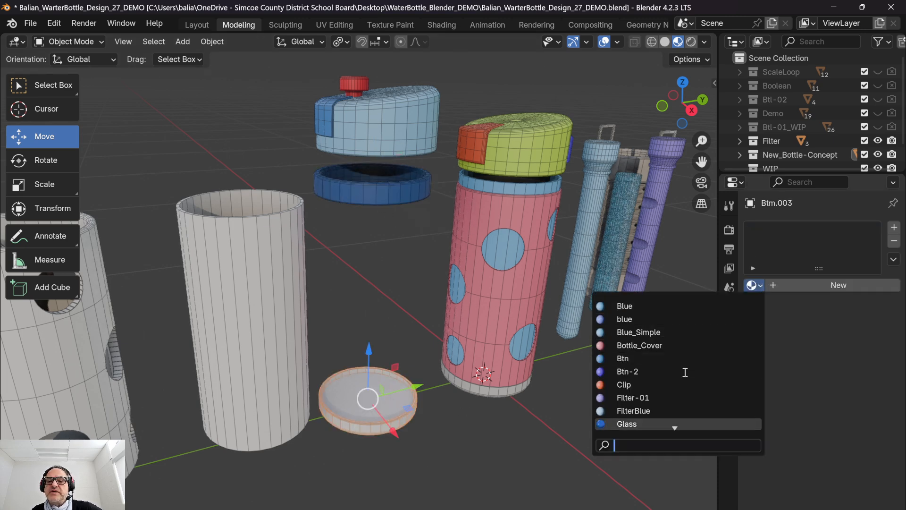
scroll(684, 370, down, 10)
scroll(685, 371, down, 7)
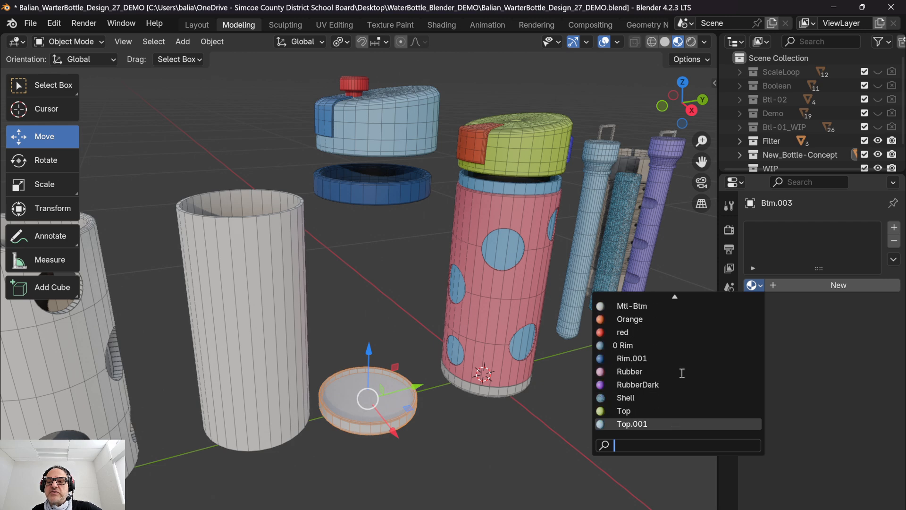
click(646, 359)
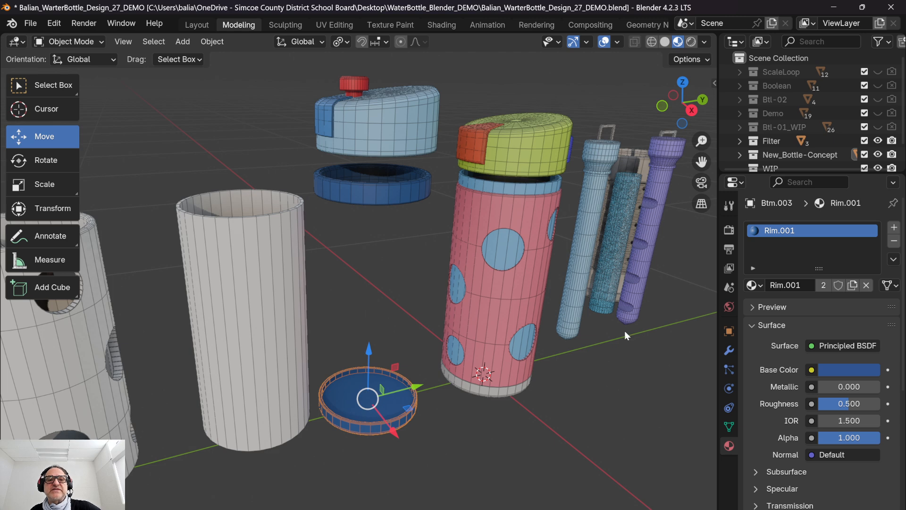
click(387, 248)
Step: Add a cube mesh to the scene as the base for a backdrop around the bottles
scroll(395, 245, down, 6)
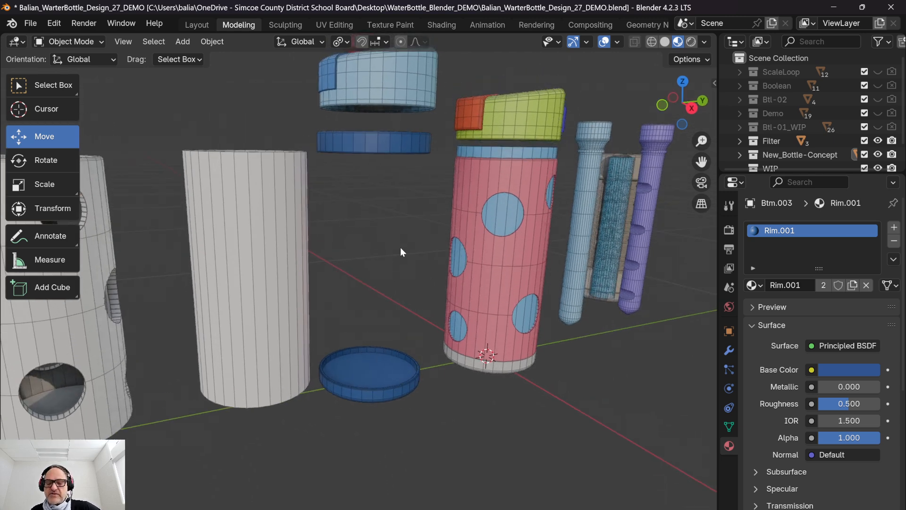
shift+middle_drag(379, 202, 393, 230)
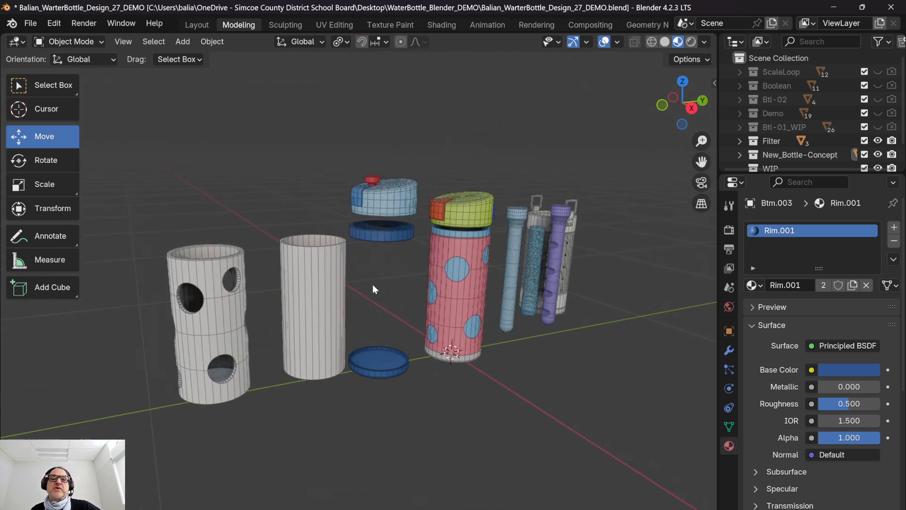
click(191, 41)
mouse_move(196, 55)
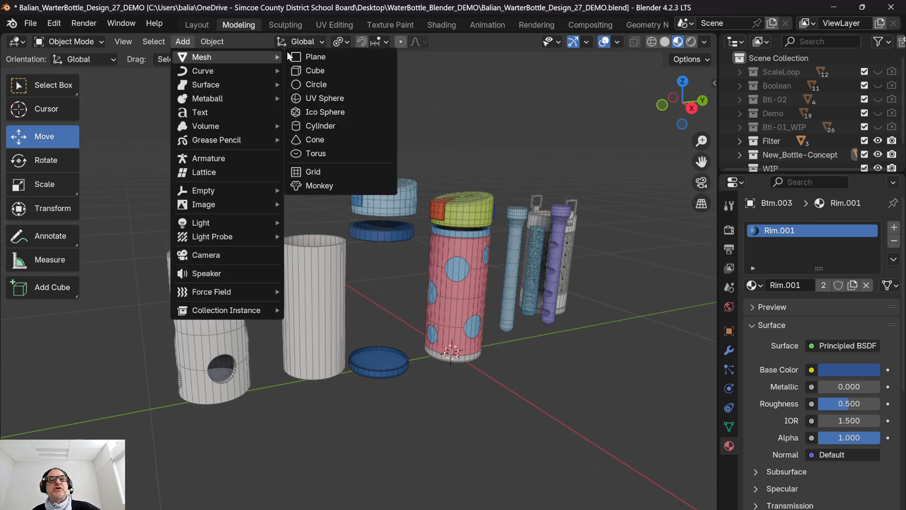
click(326, 70)
scroll(410, 274, down, 3)
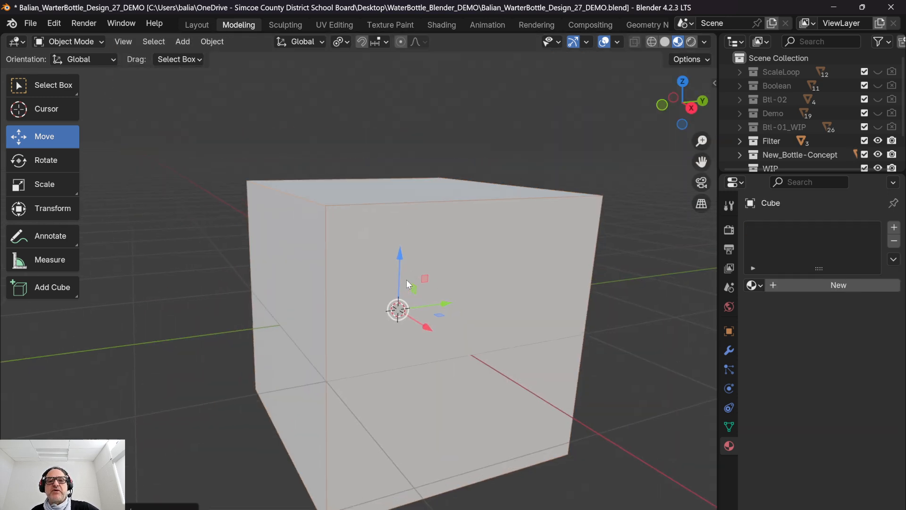
Step: Delete the cube's top, front and two side faces in Edit Mode, keeping only the back wall and floor
key(Tab)
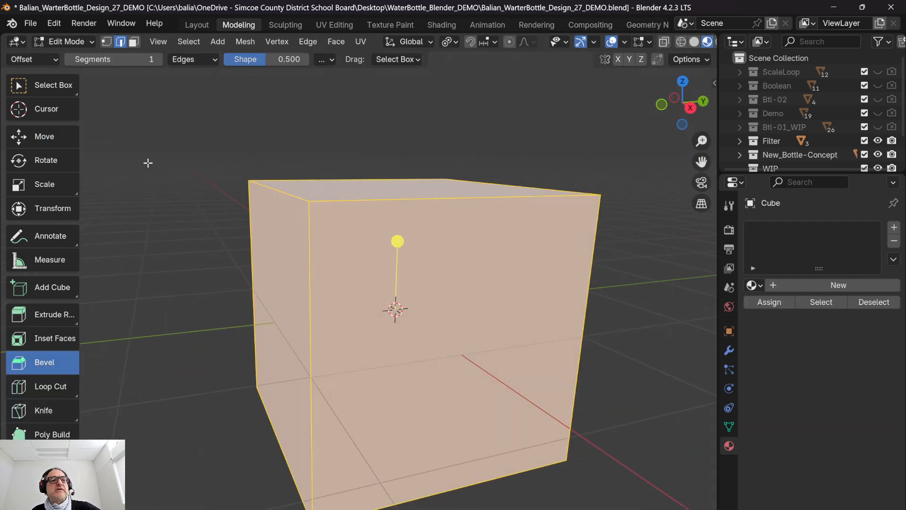
click(38, 137)
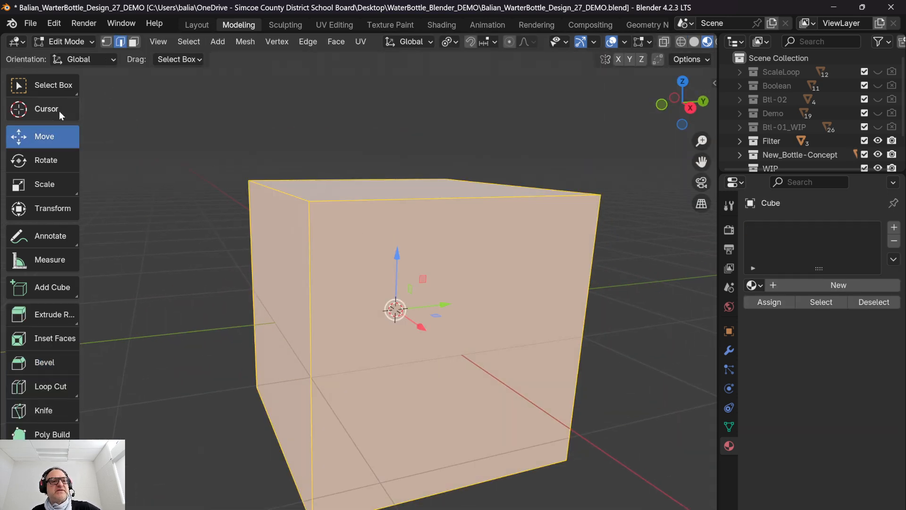
click(133, 42)
click(301, 237)
click(338, 246)
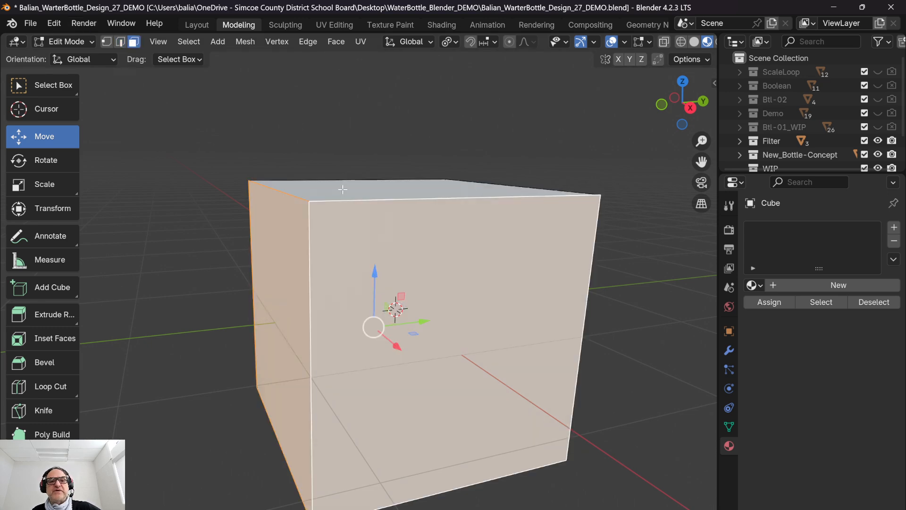
middle_drag(459, 228, 359, 233)
key(a)
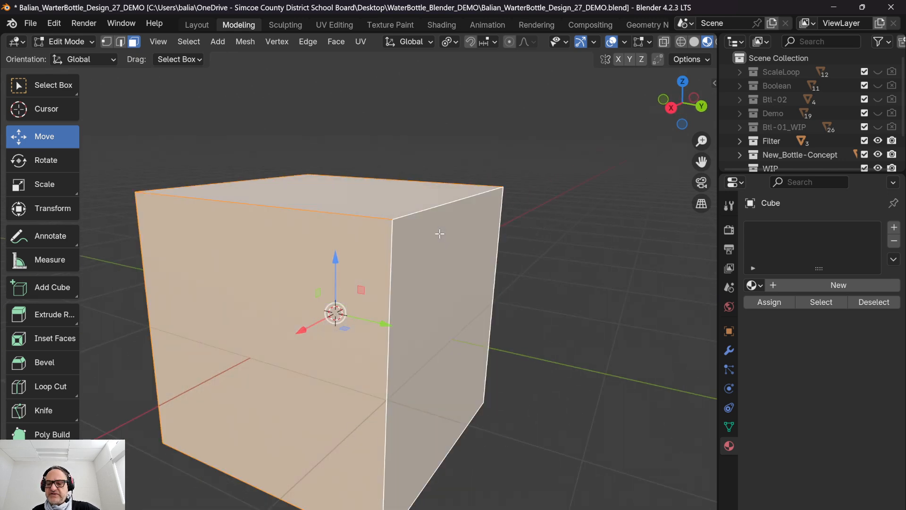
key(x)
click(417, 259)
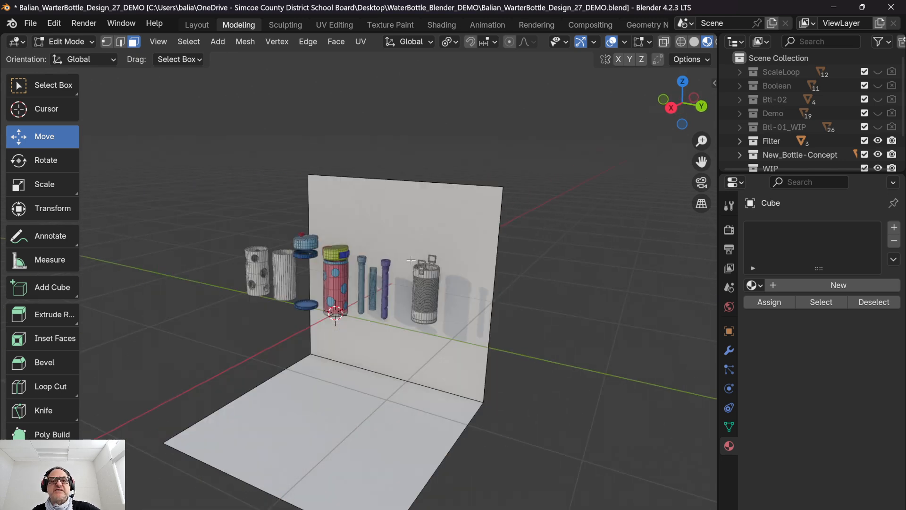
middle_drag(334, 232, 328, 220)
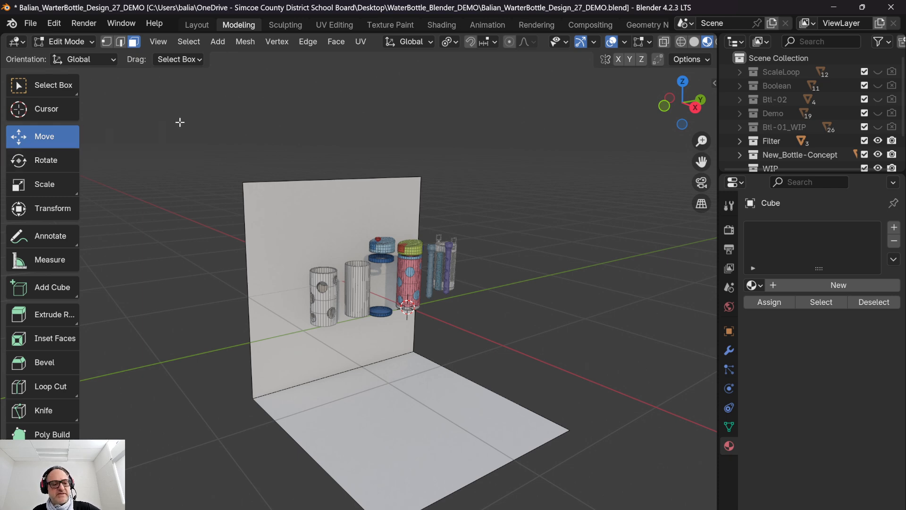
key(Tab)
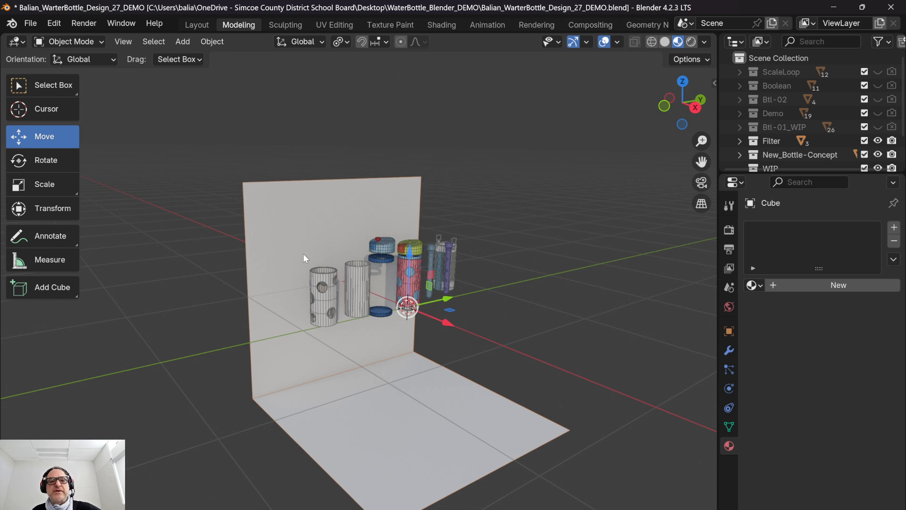
Step: Set the backdrop's origin to its center of mass (volume)
middle_drag(303, 253, 321, 251)
right_click(321, 251)
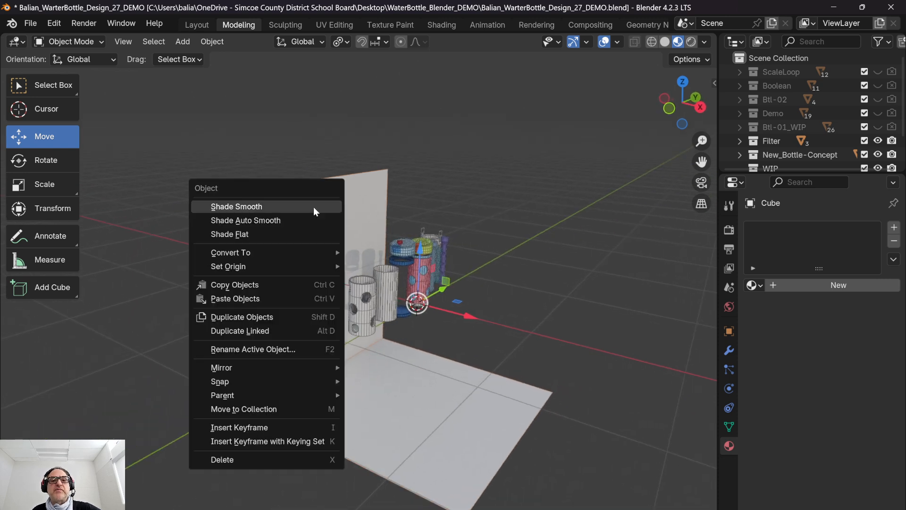
mouse_move(337, 267)
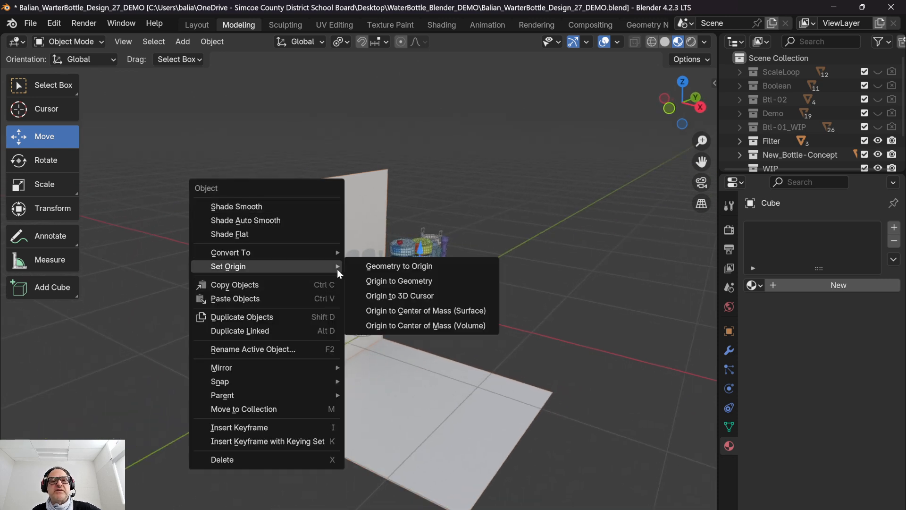
click(406, 325)
Step: Move the backdrop back along X and up along Z so its floor lies beneath the bottles
middle_drag(406, 325, 421, 359)
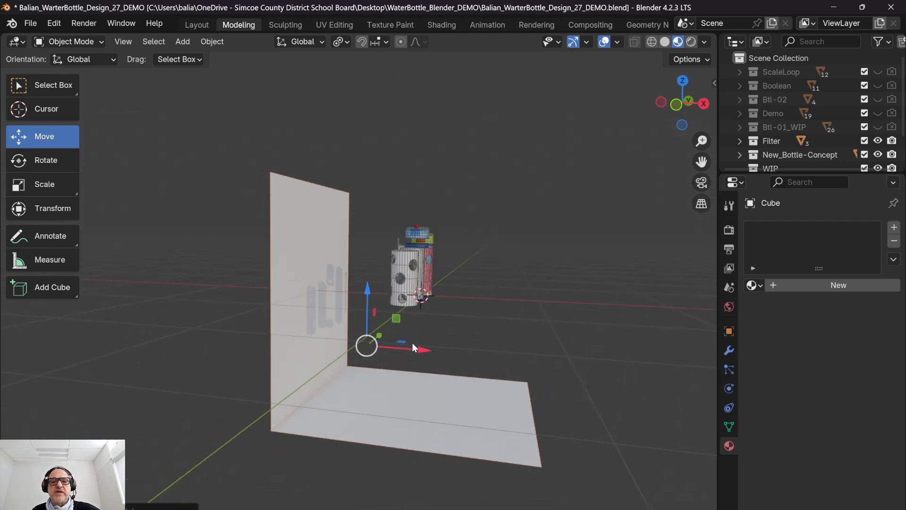
drag(413, 346, 344, 343)
drag(293, 282, 281, 182)
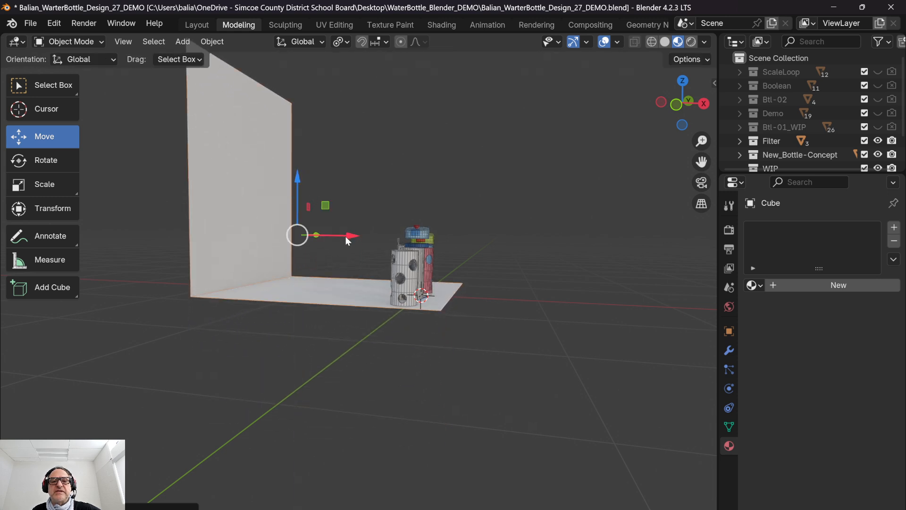
drag(346, 237, 362, 237)
Step: Stretch the backdrop wider along the Y axis and lower it slightly so the bottom cap clears the floor
middle_drag(446, 178, 324, 187)
click(58, 180)
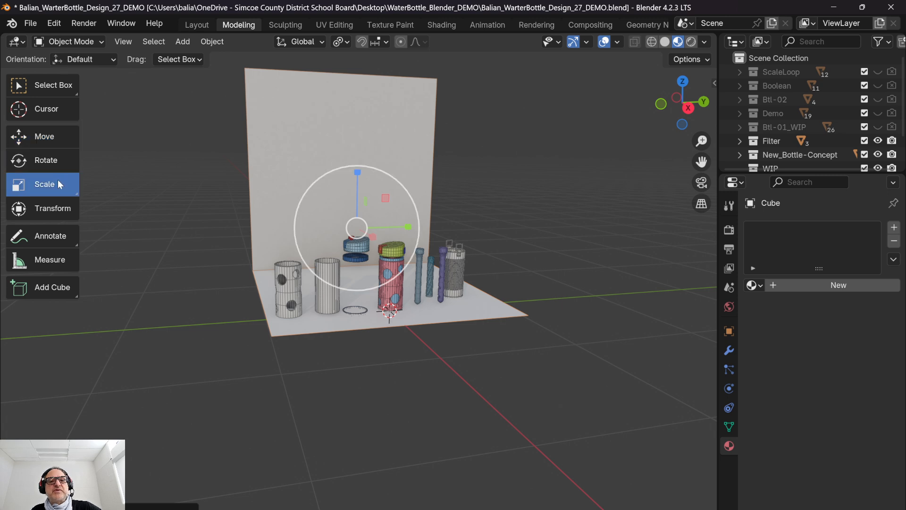
drag(406, 222, 467, 208)
middle_drag(280, 227, 300, 234)
click(44, 136)
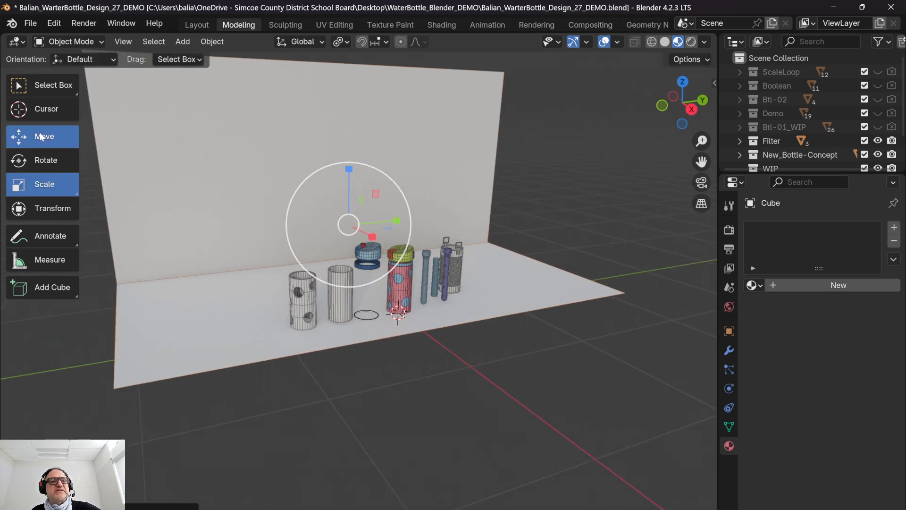
drag(347, 155, 344, 162)
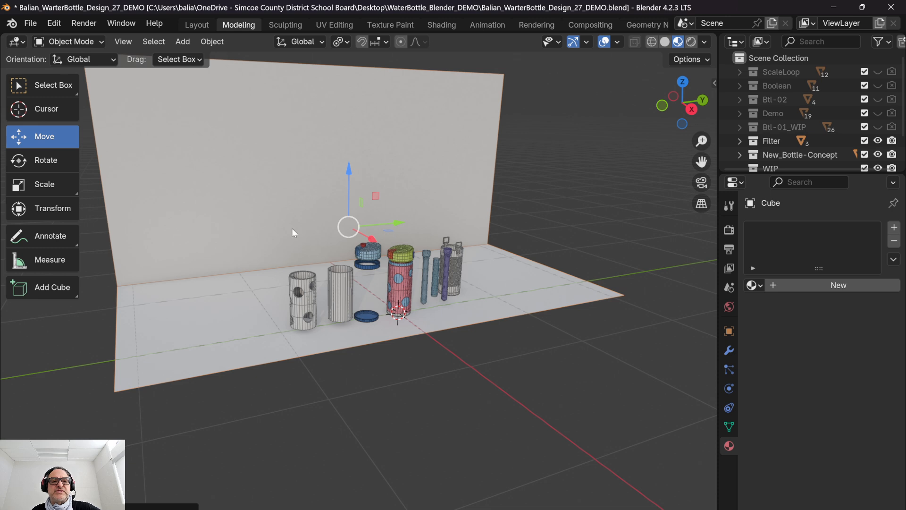
Step: Bevel the backdrop's edge where the wall meets the floor, about 1.08 m wide
middle_drag(293, 230, 383, 232)
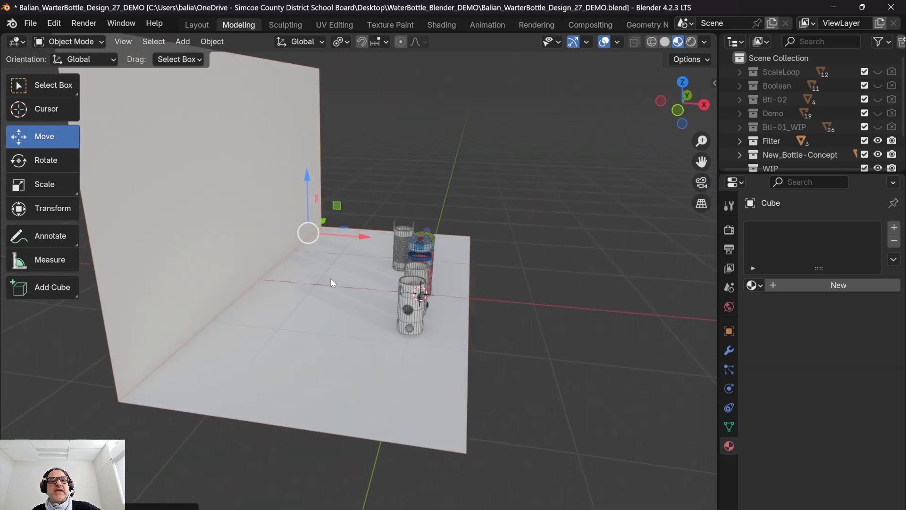
key(Tab)
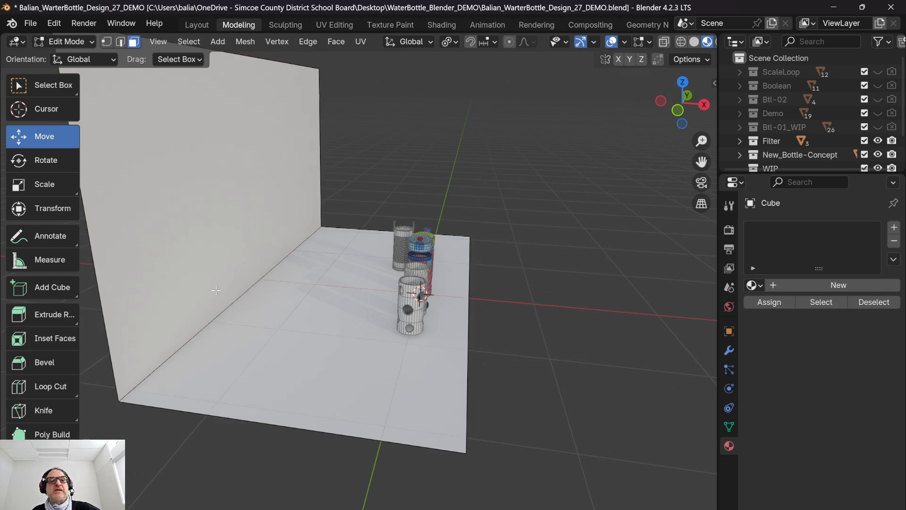
click(223, 312)
click(121, 41)
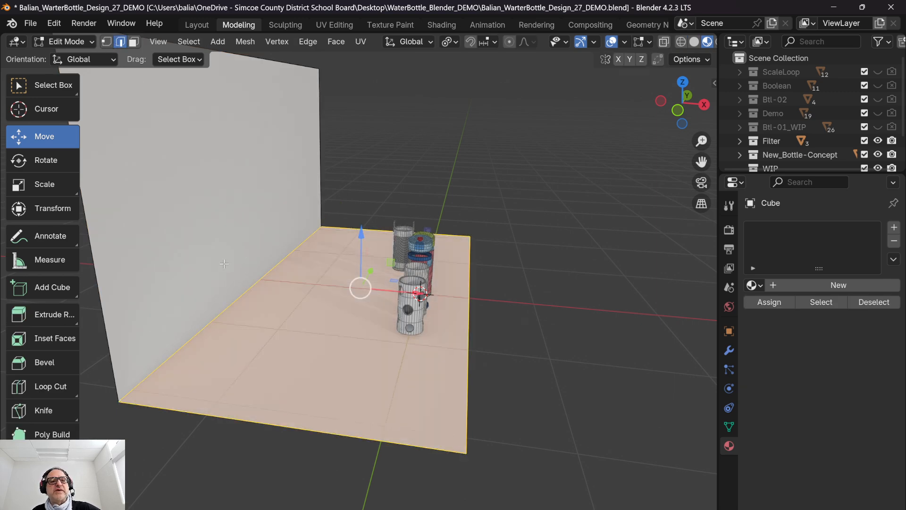
click(222, 305)
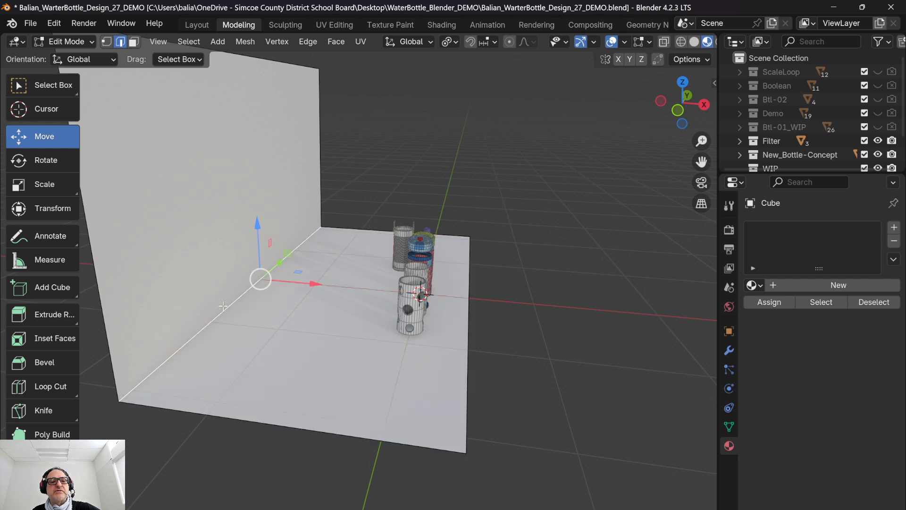
click(45, 367)
drag(216, 320, 386, 311)
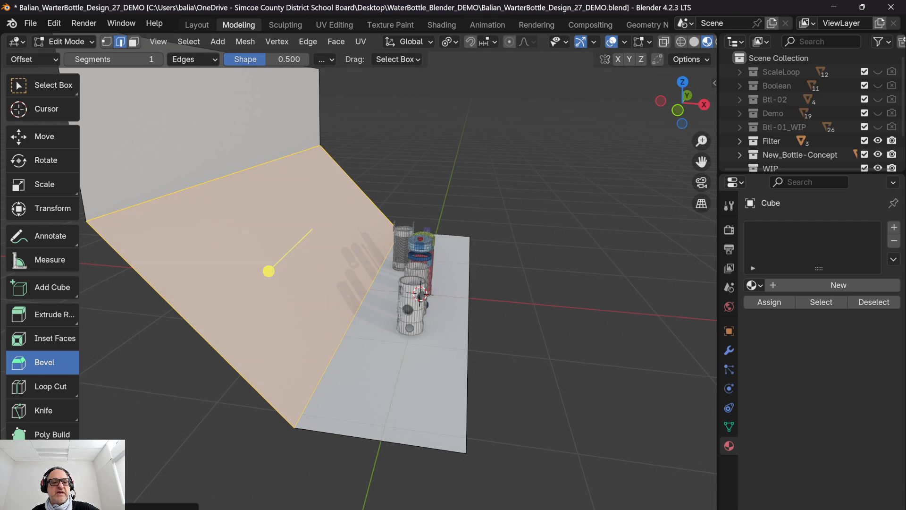
Step: Set the bevel's segments to 25 for a smooth wall-to-floor curve and return to Object Mode
click(161, 507)
click(238, 316)
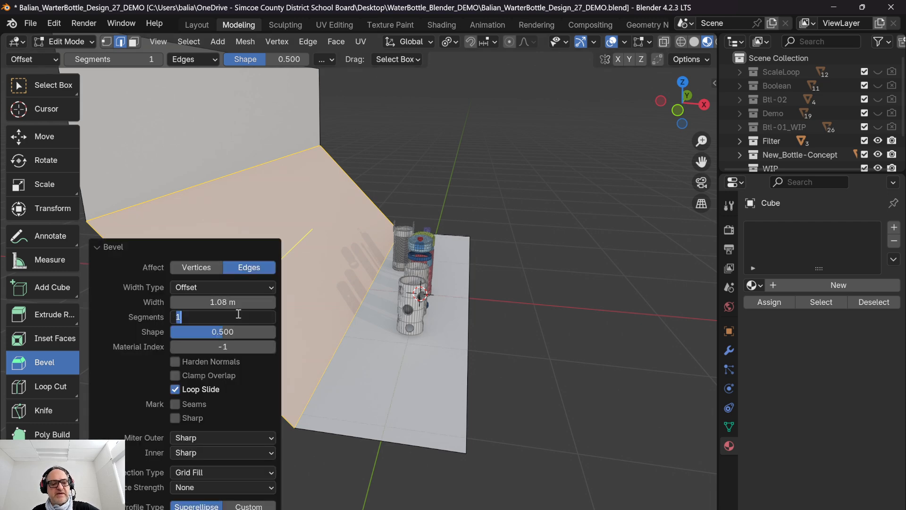
text(25)
key(Return)
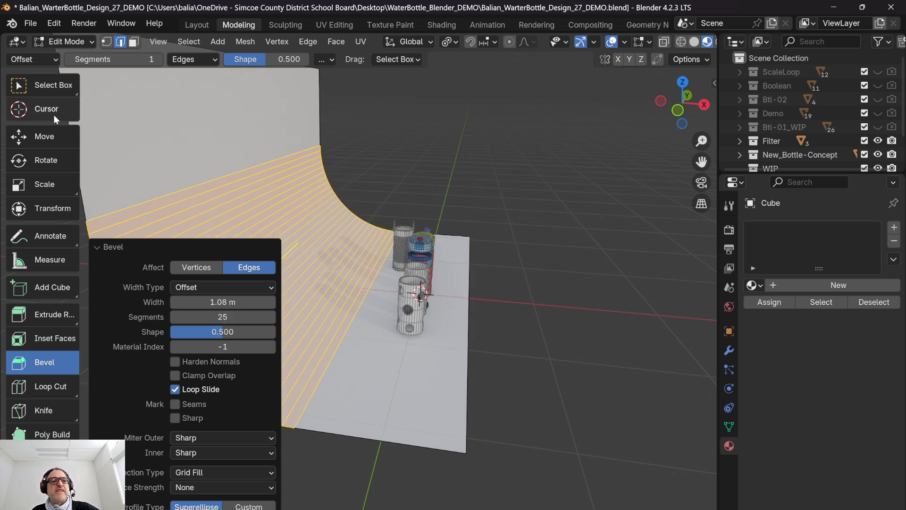
click(27, 132)
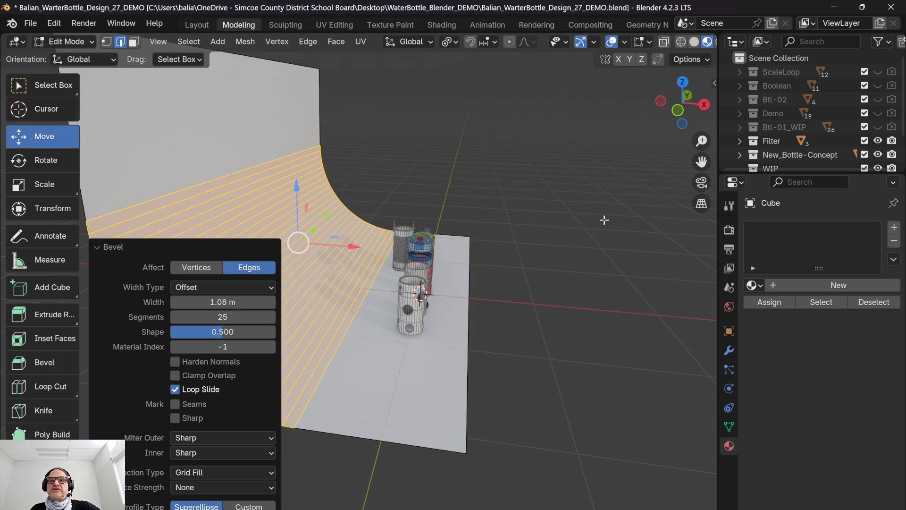
scroll(229, 272, down, 1)
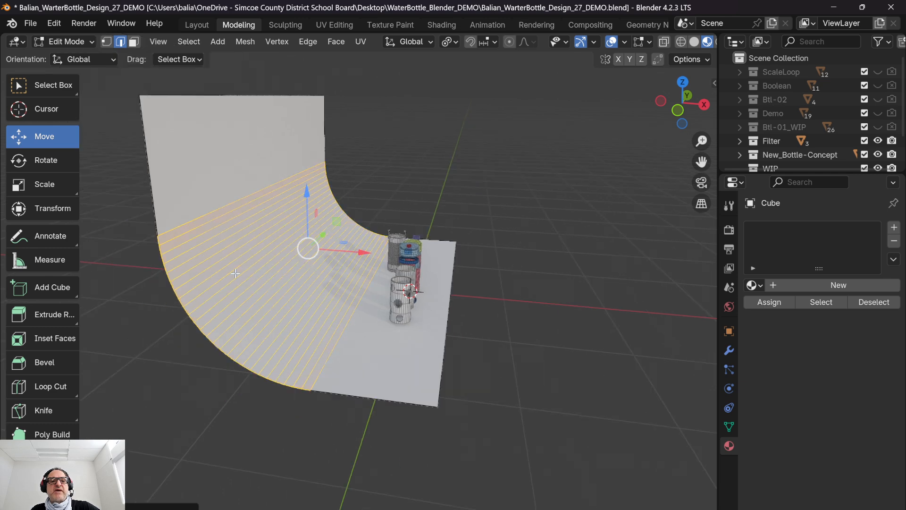
key(Tab)
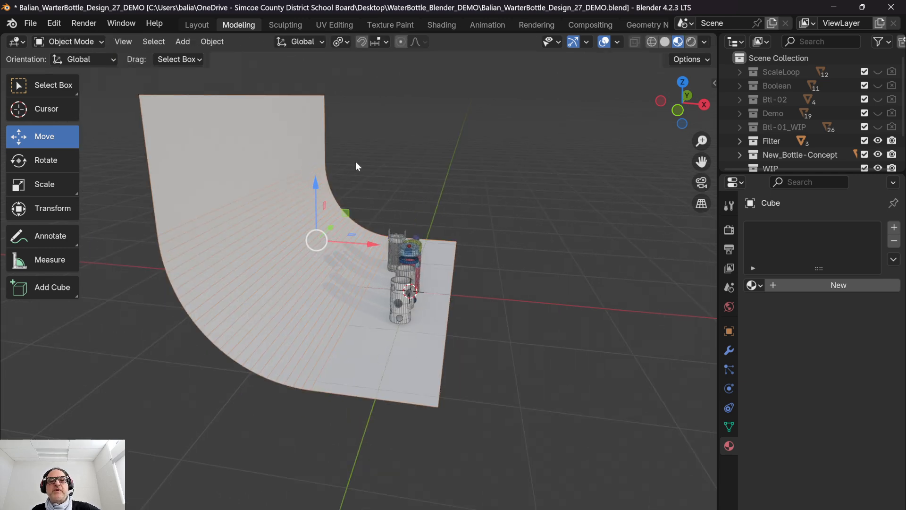
Step: Rename the Cube backdrop object as Bg
drag(799, 174, 808, 378)
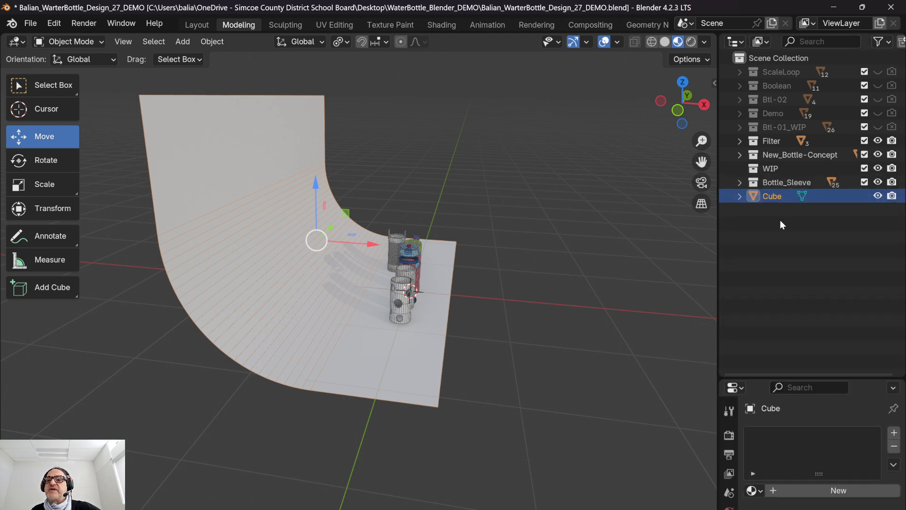
double_click(771, 196)
key(BackSpace)
key(BackSpace)
key(BackSpace)
key(BackSpace)
text(Bg)
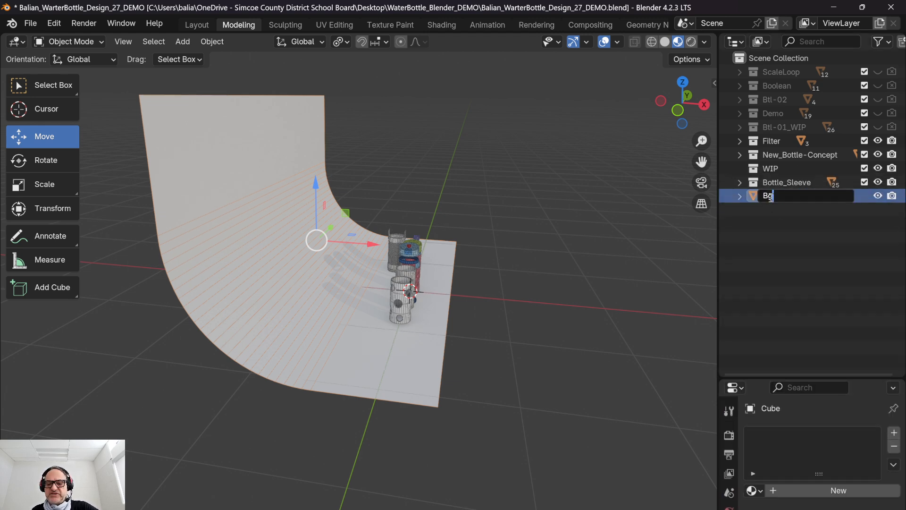
key(Return)
Step: Toggle the Bg backdrop's viewport visibility off and back on
click(878, 196)
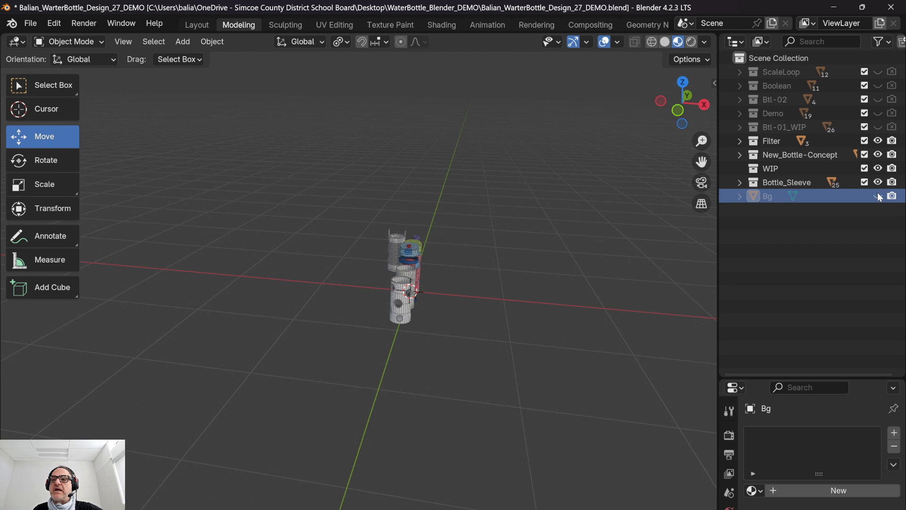
click(878, 196)
click(878, 195)
click(879, 195)
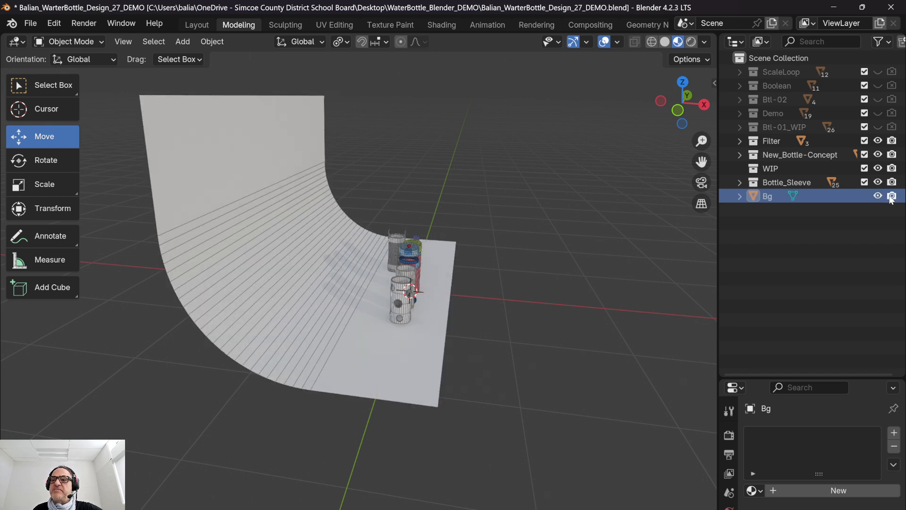
Step: Extend the Bg floor forward by moving its front edge along X in Edit Mode
middle_drag(293, 219, 250, 222)
click(250, 222)
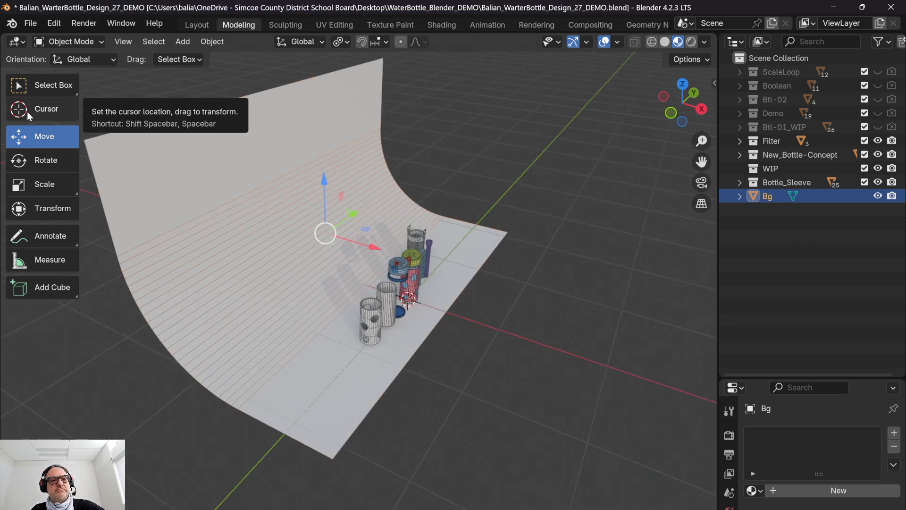
key(Tab)
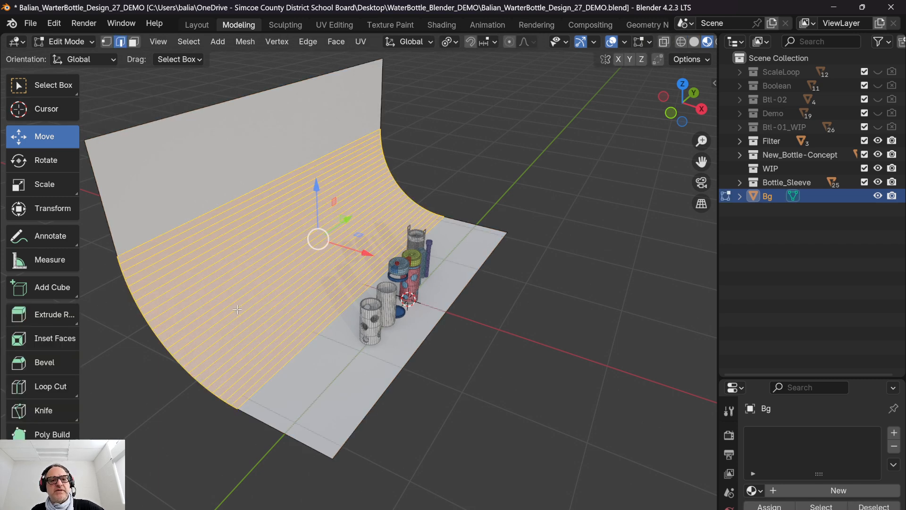
click(405, 364)
drag(479, 326, 600, 336)
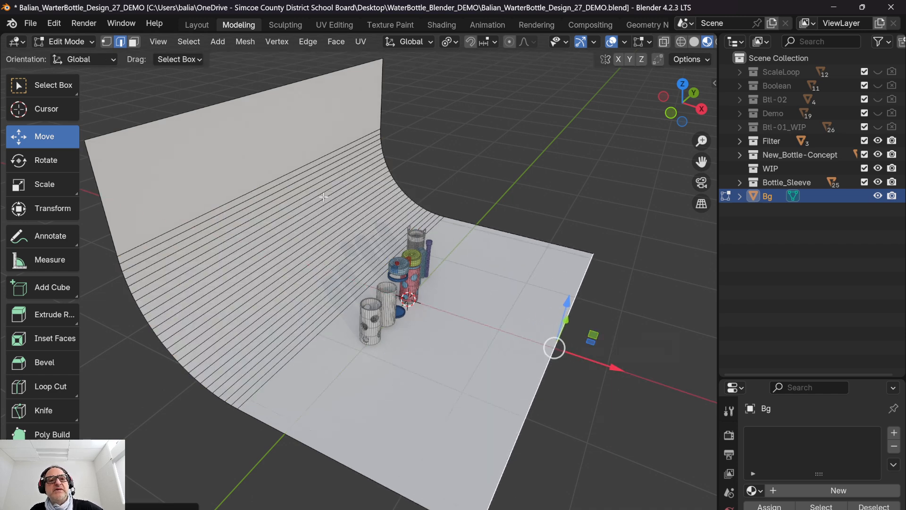
Step: Raise the top edge of the backdrop's wall along Z and return to Object Mode
click(240, 99)
scroll(241, 99, down, 4)
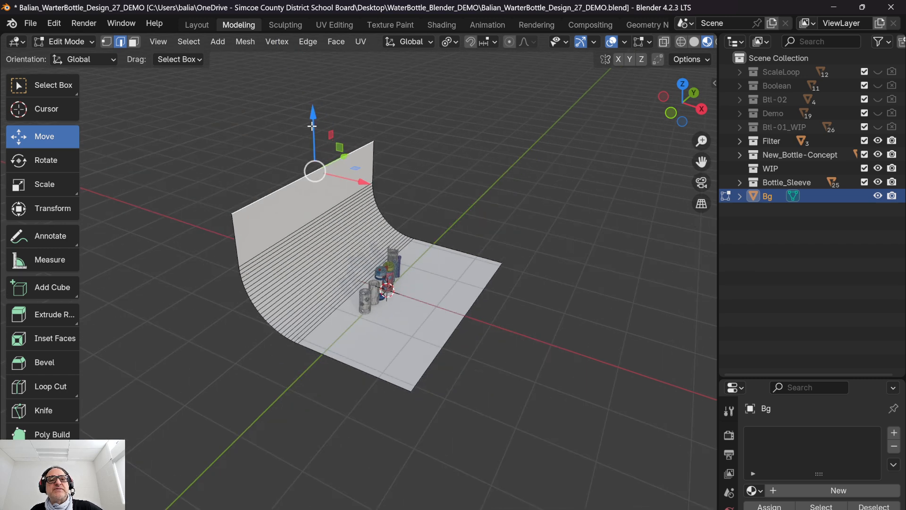
drag(312, 130, 302, 60)
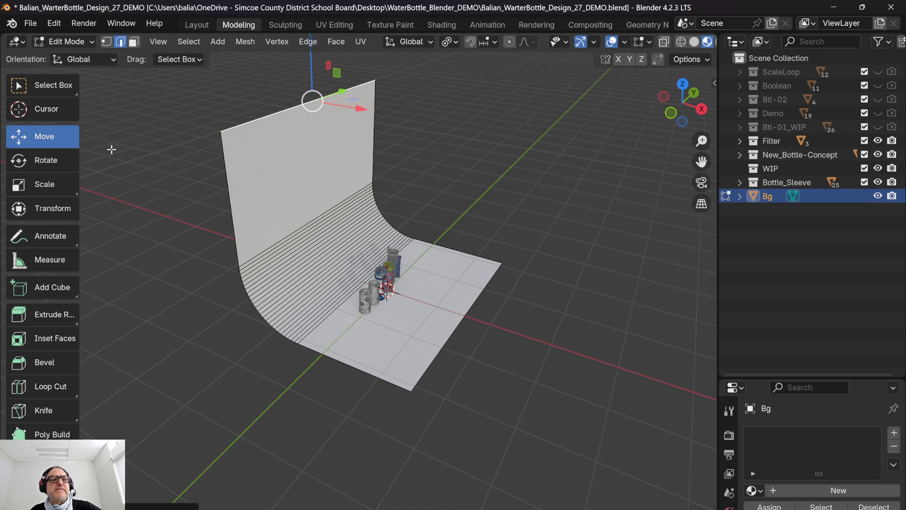
click(63, 41)
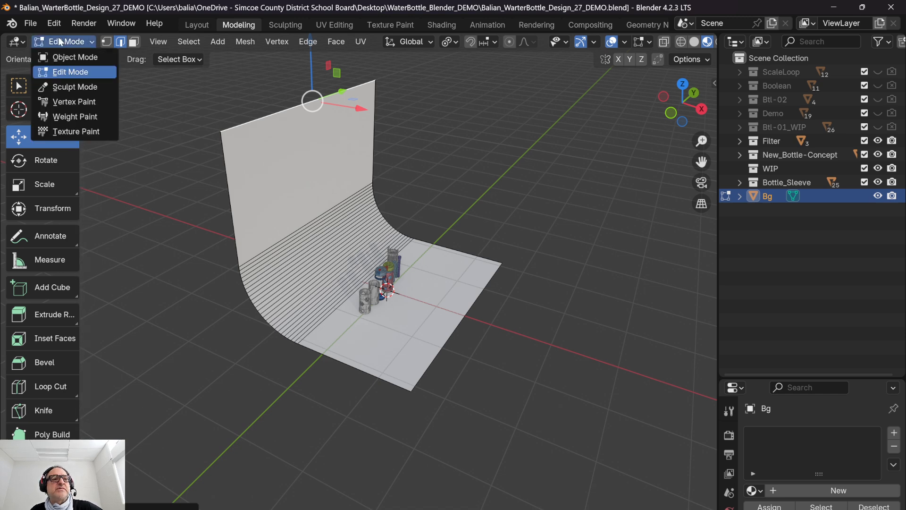
click(63, 57)
Step: Create a new material named BG-1 on the Bg backdrop
drag(377, 270, 338, 257)
middle_drag(488, 287, 420, 262)
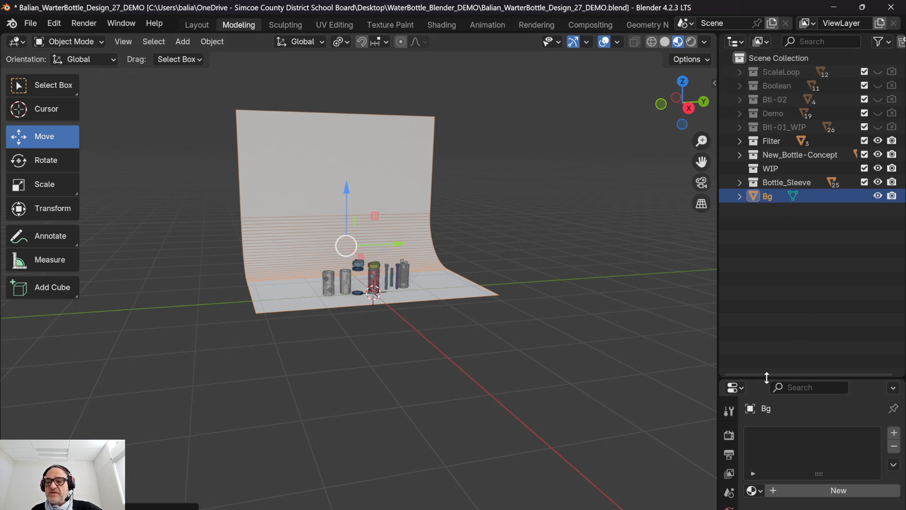
drag(767, 378, 766, 261)
scroll(355, 201, up, 1)
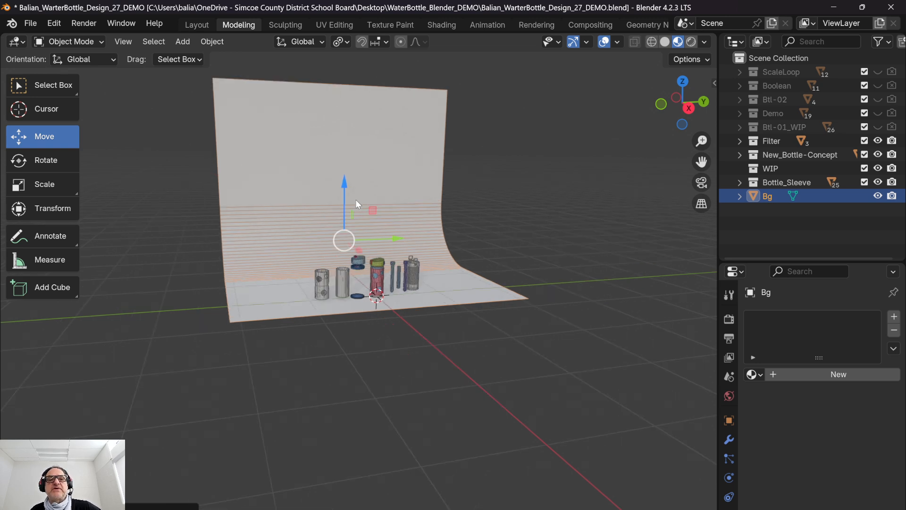
click(170, 179)
click(322, 169)
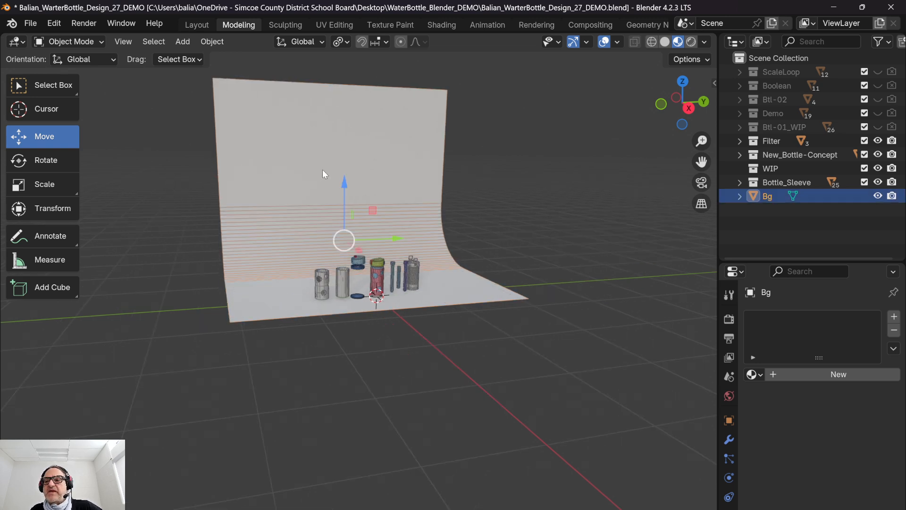
click(827, 375)
click(824, 374)
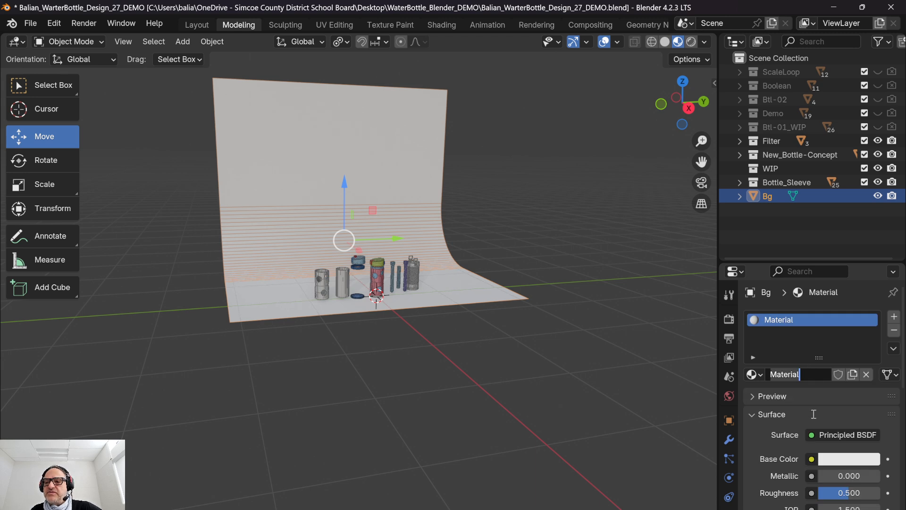
text(BG)
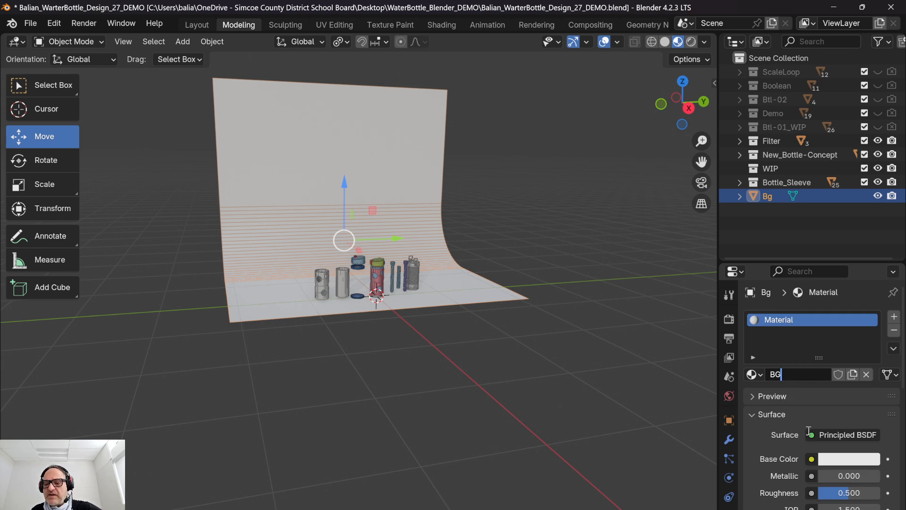
text(-1)
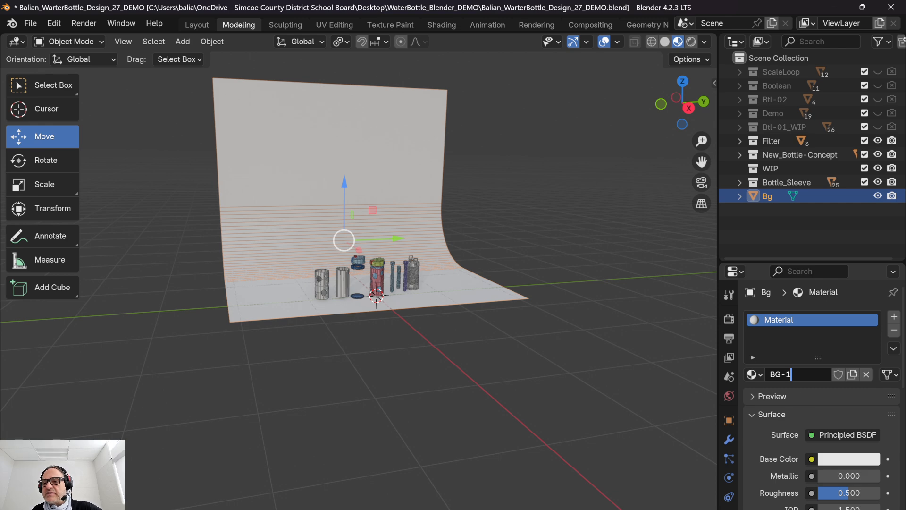
key(Return)
Step: Set the BG-1 base colour to light green with hue 0.247, saturation 0.828 and value 0.800
click(849, 461)
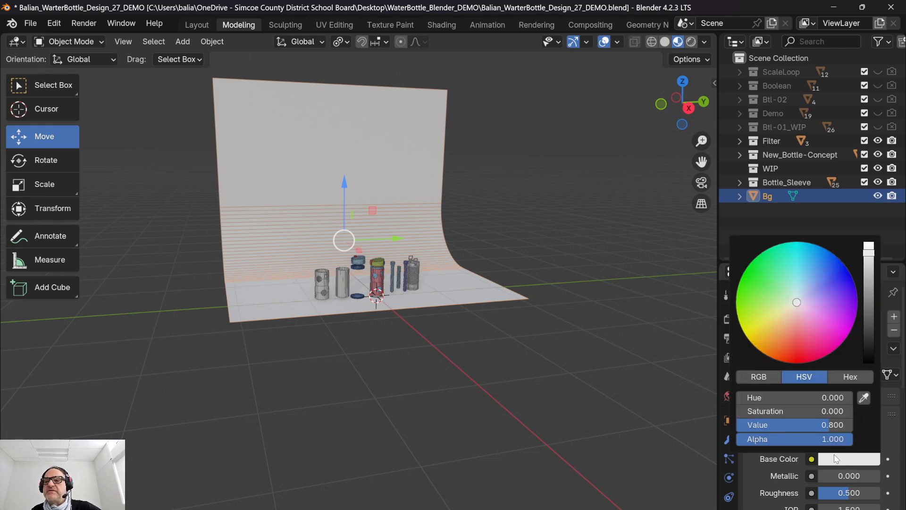
click(764, 307)
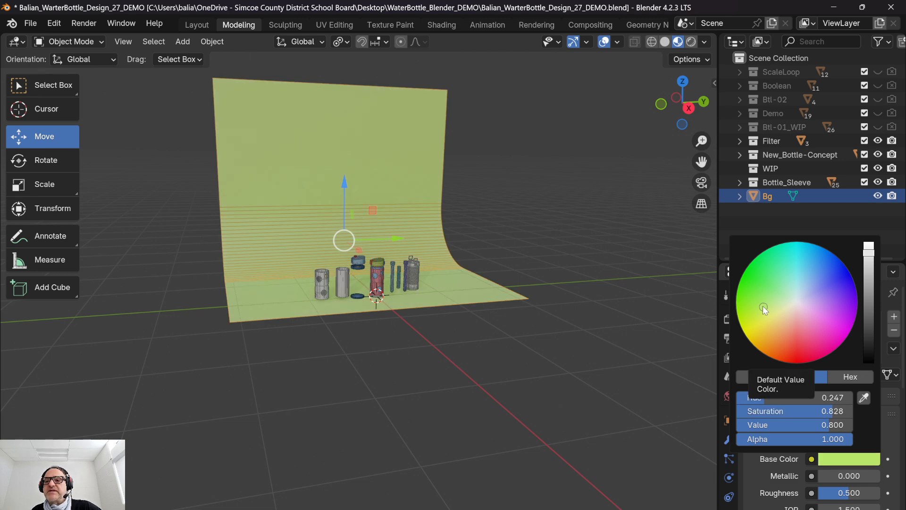
click(479, 111)
scroll(420, 207, up, 5)
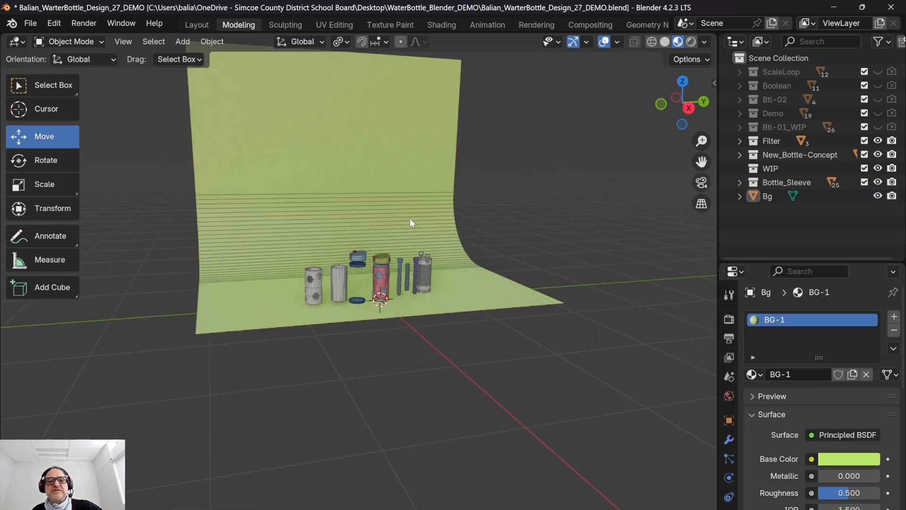
scroll(410, 217, up, 2)
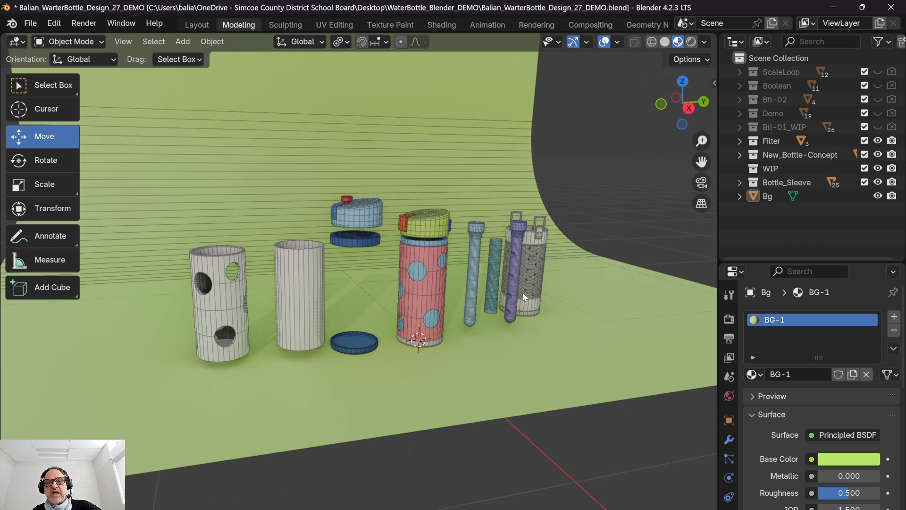
scroll(508, 309, down, 6)
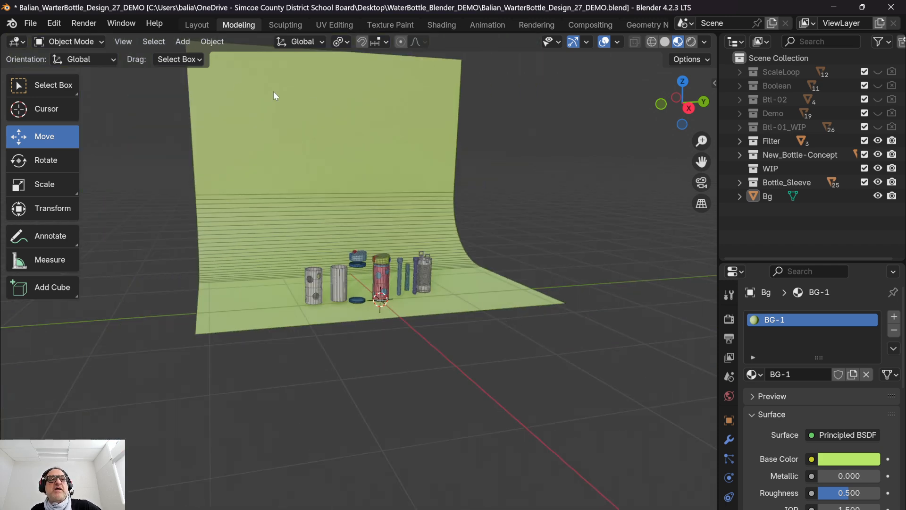
Step: Add a camera to the scene and display the viewport's View Lock settings at readable width
click(189, 43)
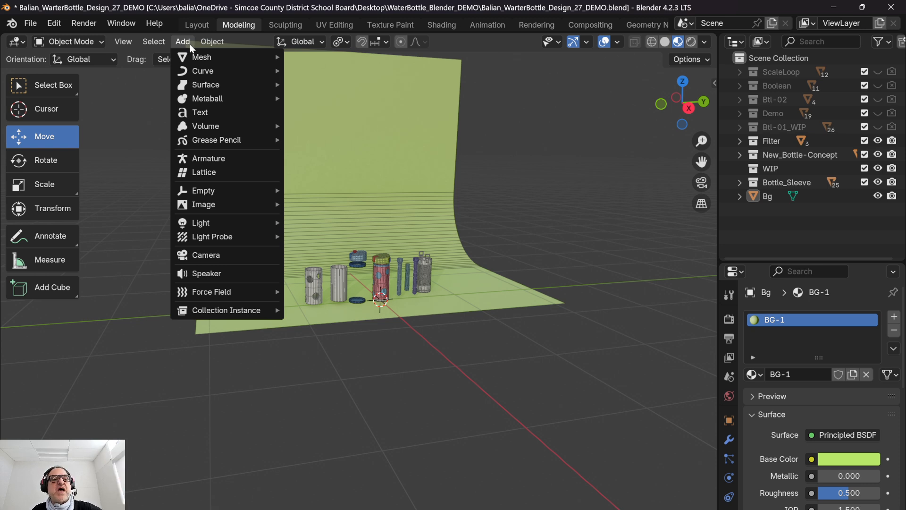
click(201, 255)
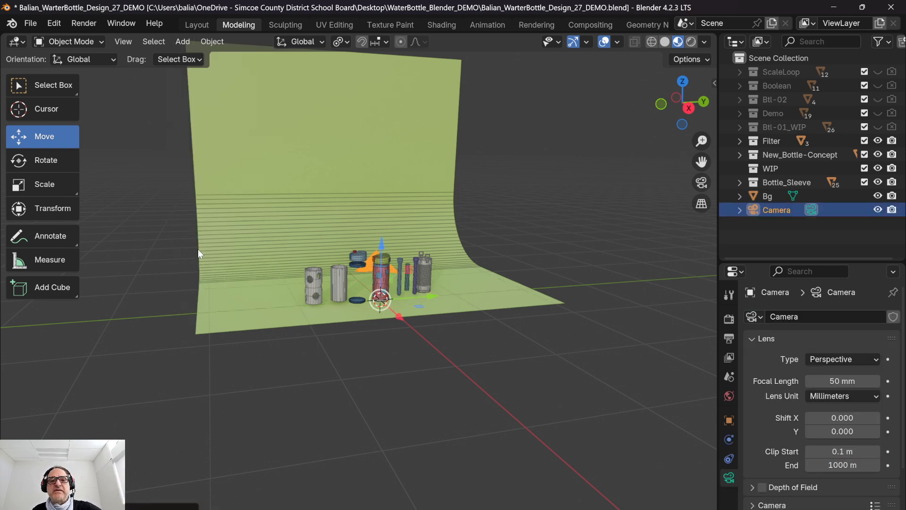
key(n)
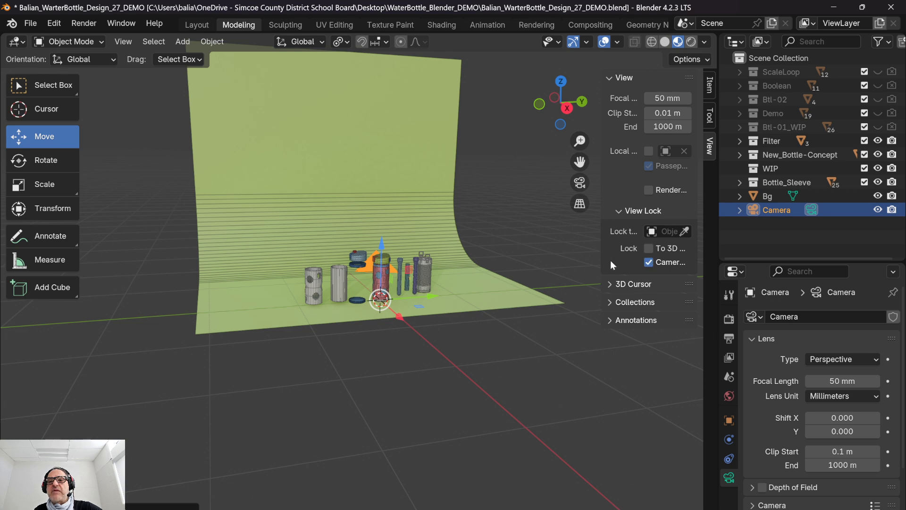
drag(600, 259, 529, 259)
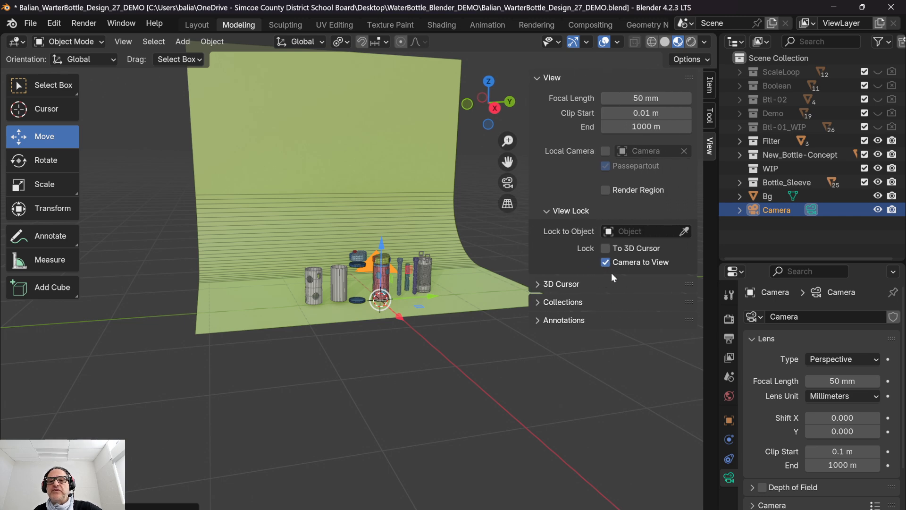
Step: Look through the camera and, with Camera to View active, pull it back until the models are in frame
click(509, 184)
scroll(355, 249, down, 8)
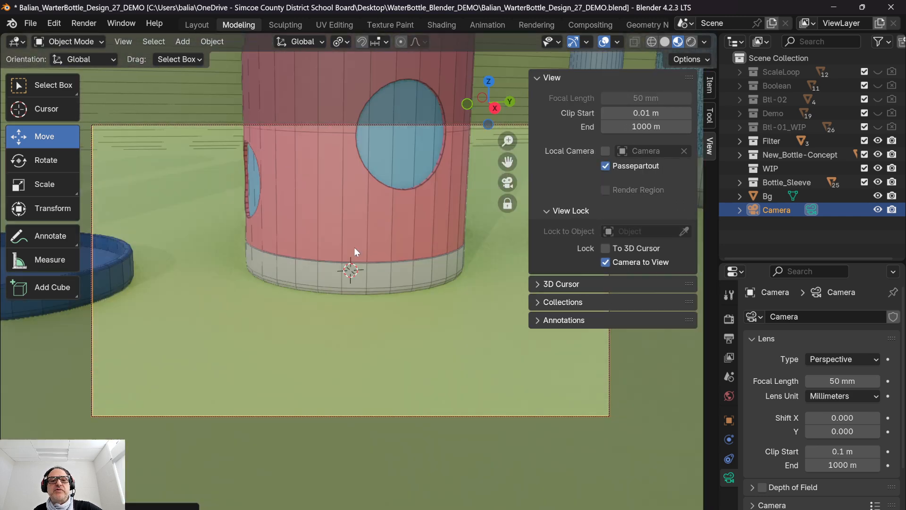
scroll(355, 255, up, 3)
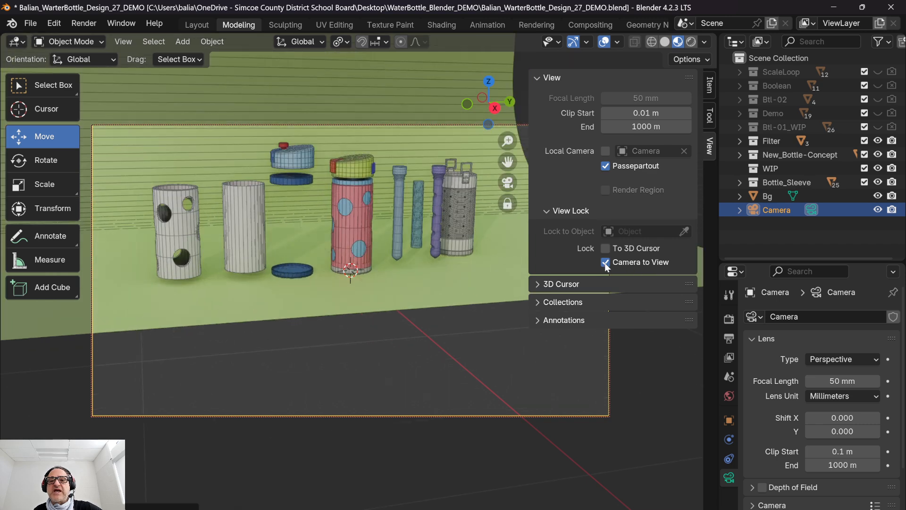
Step: Turn off Camera to View to try zooming without moving the camera, and turn the lock back on
click(606, 262)
scroll(396, 242, down, 3)
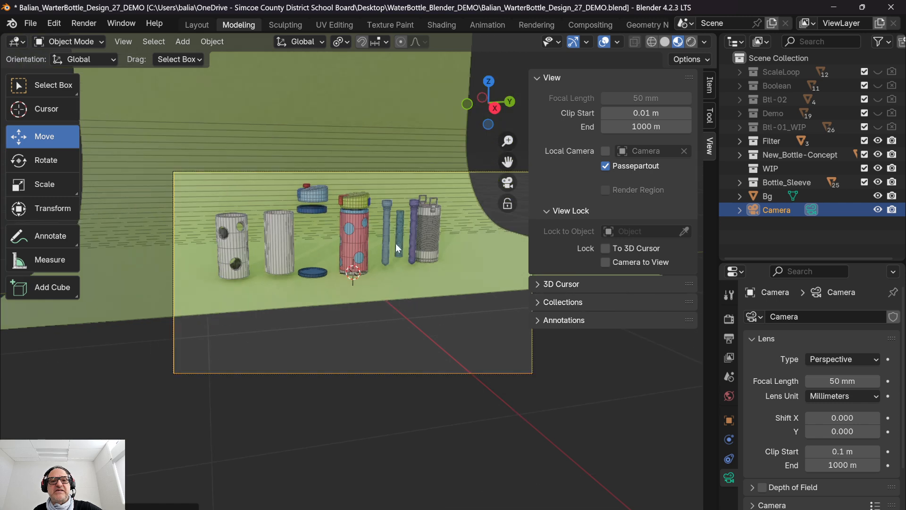
scroll(395, 244, up, 3)
scroll(395, 244, down, 4)
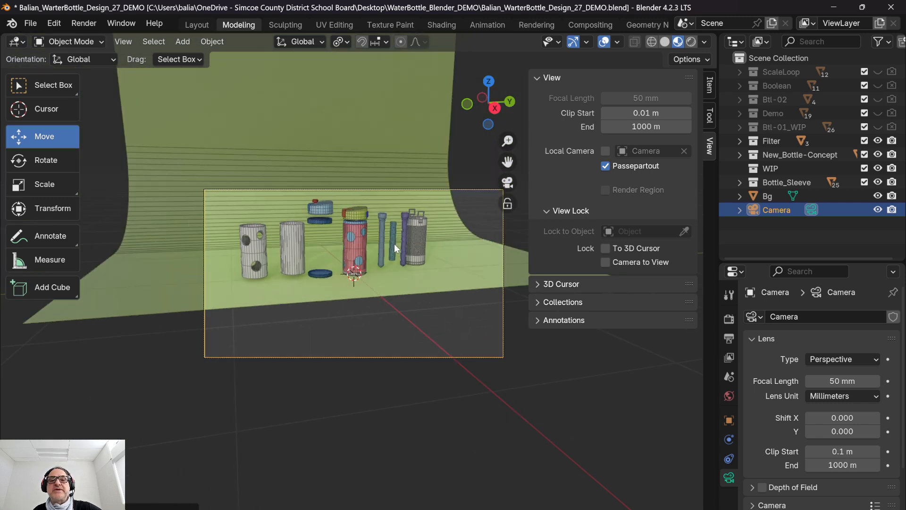
click(605, 262)
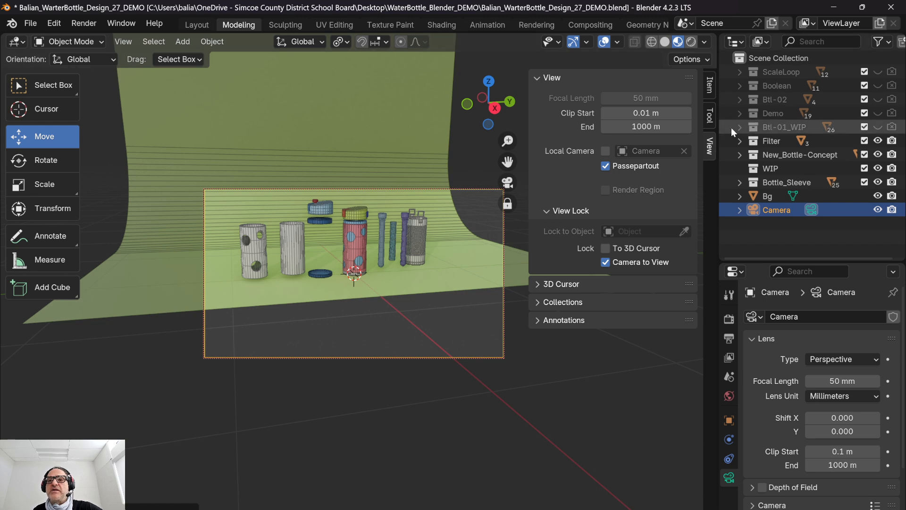
Step: Reposition the camera to face the models from the front, framing all of them with only the green backdrop behind
scroll(274, 259, up, 2)
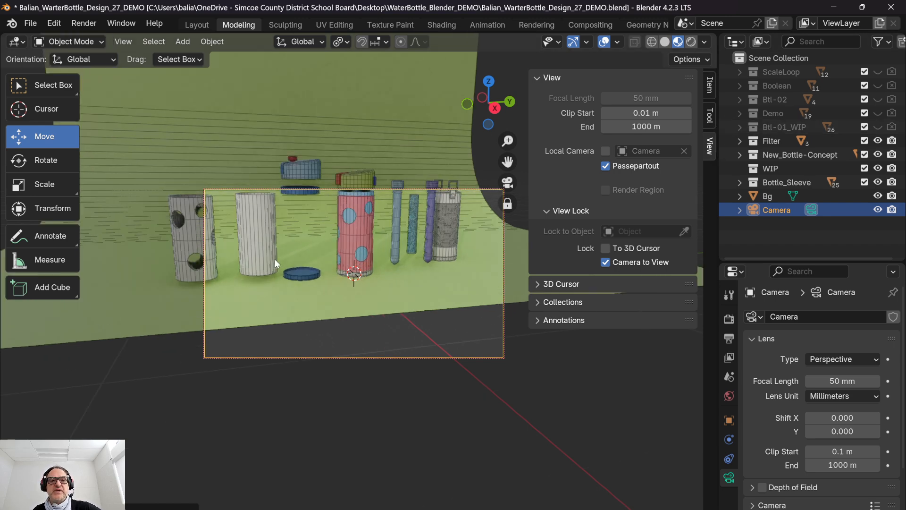
scroll(284, 266, down, 2)
shift+middle_drag(296, 270, 297, 299)
scroll(304, 284, up, 3)
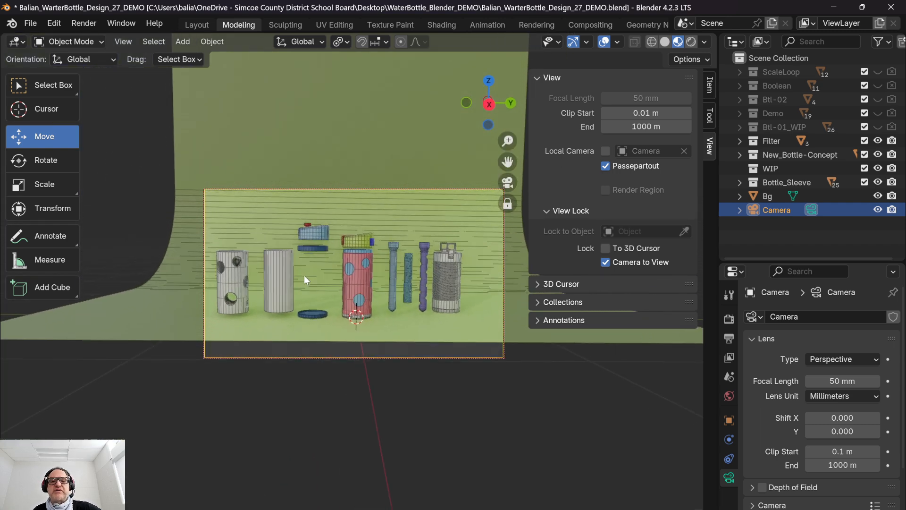
scroll(308, 289, down, 3)
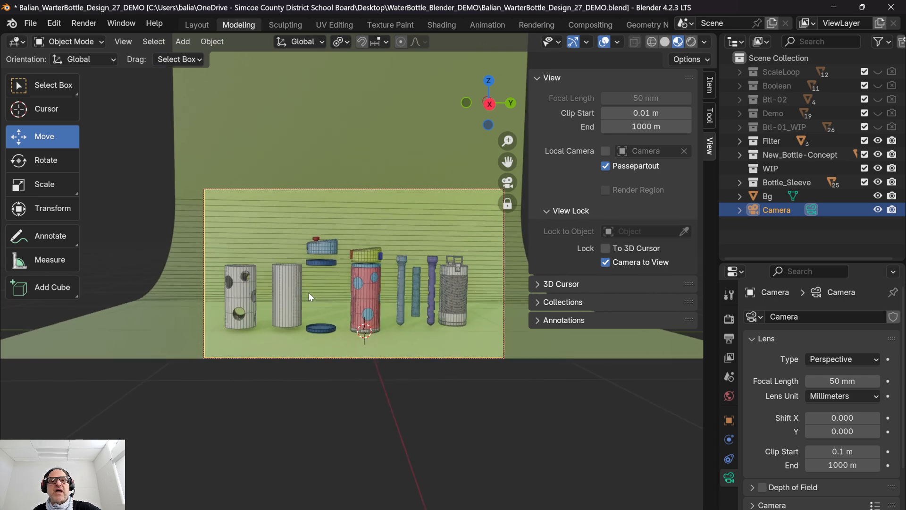
middle_drag(342, 205, 349, 228)
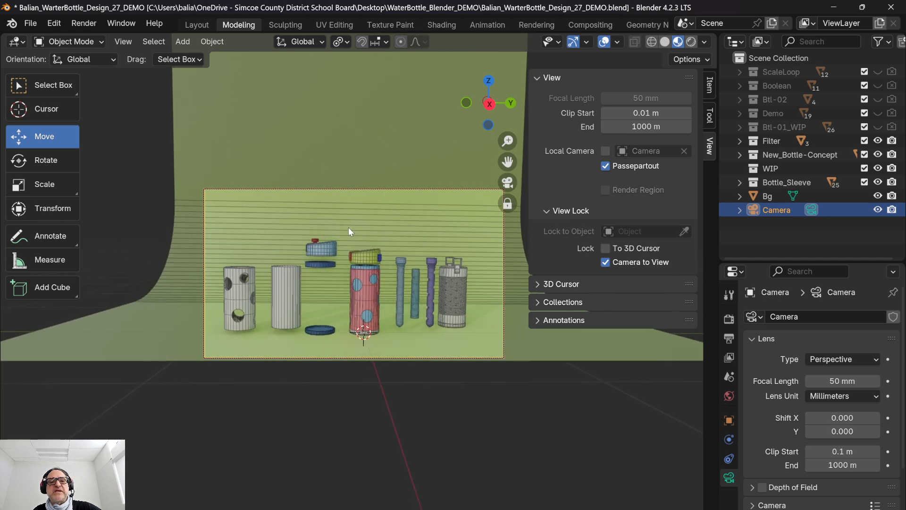
click(345, 131)
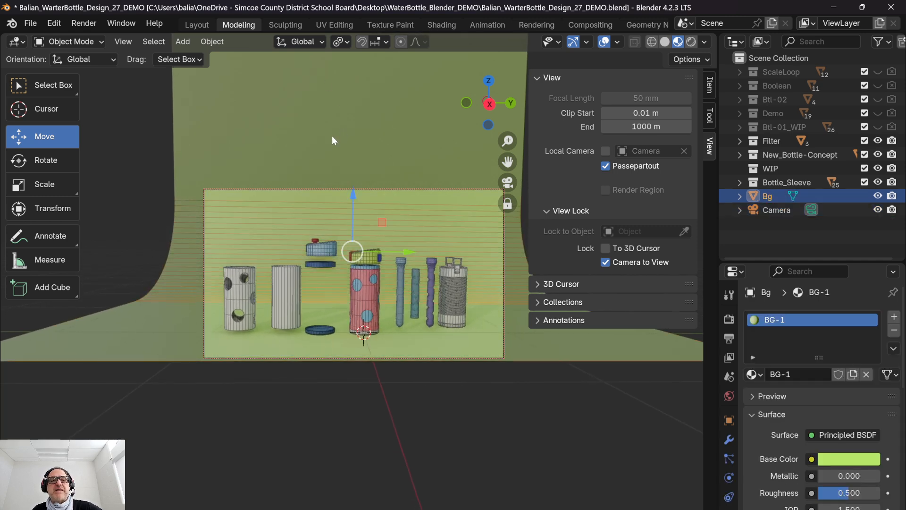
right_click(313, 114)
click(265, 50)
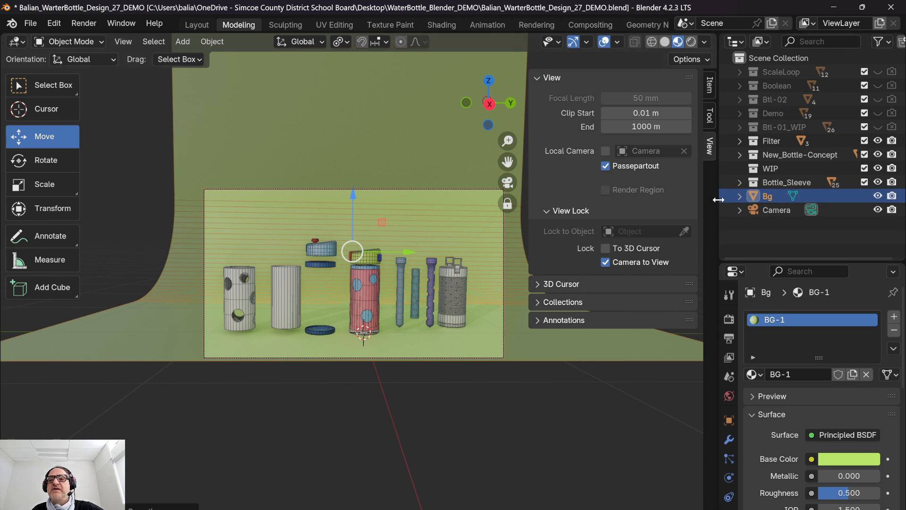
Step: Turn off Camera to View and enlarge the viewport around the camera frame, with the sidebar hidden
drag(719, 195, 775, 190)
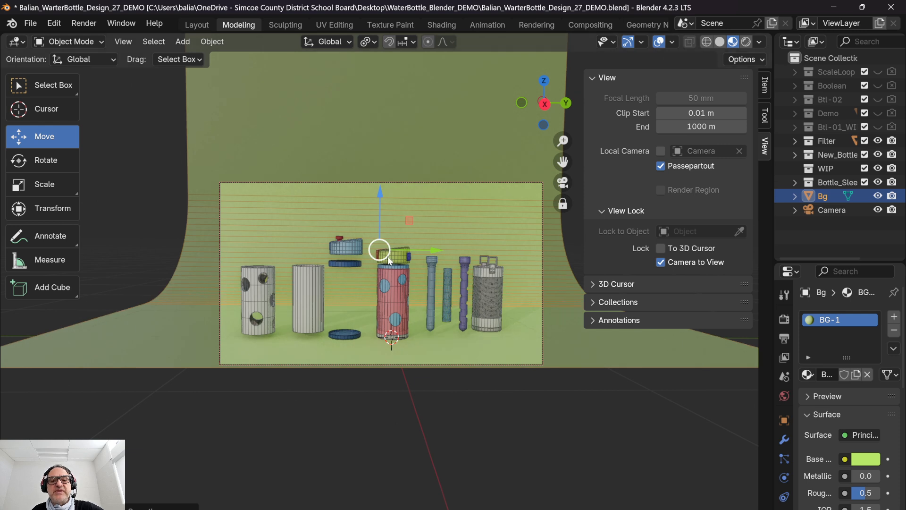
click(661, 263)
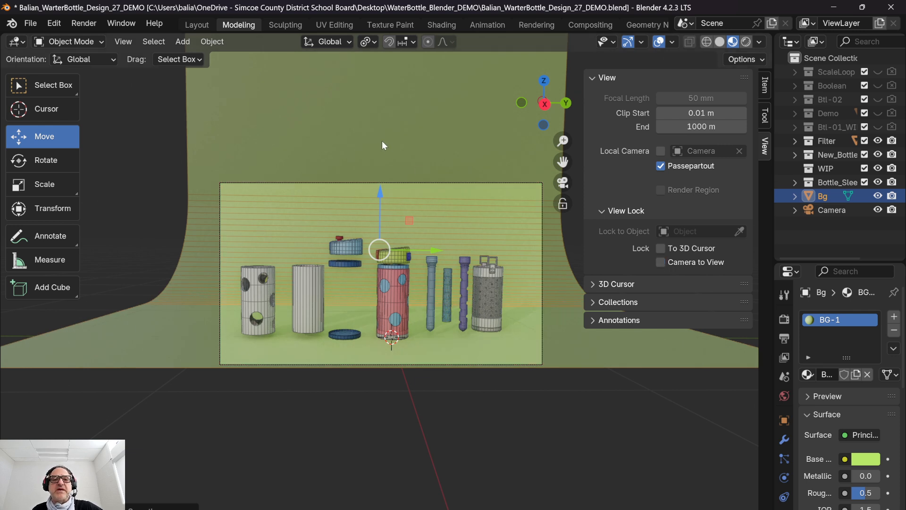
key(n)
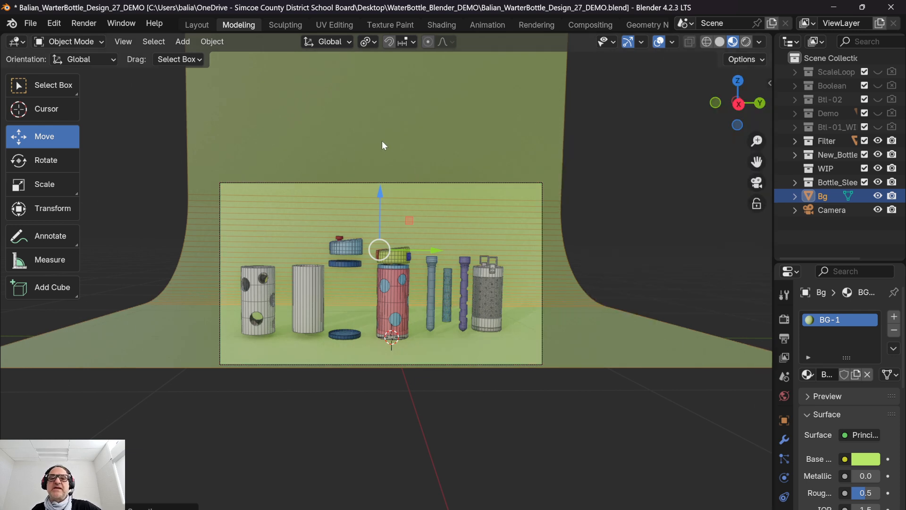
shift+middle_drag(350, 150, 384, 141)
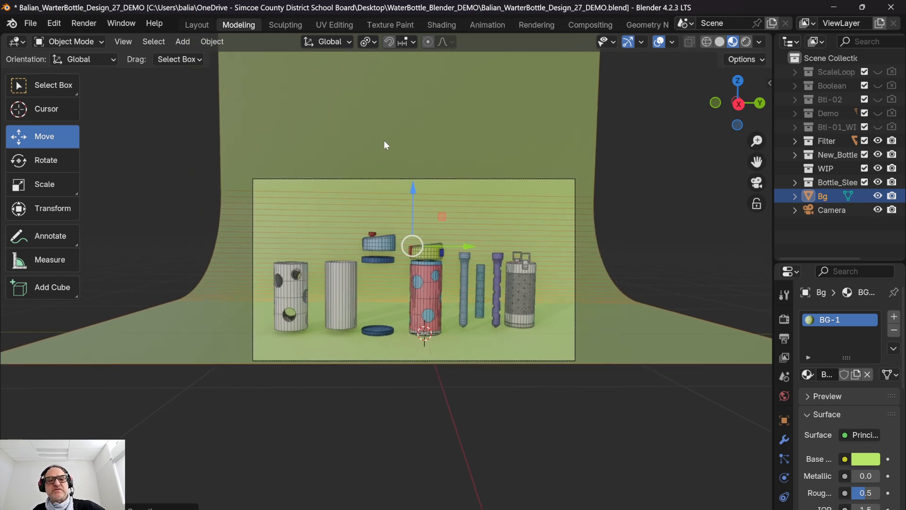
scroll(383, 141, up, 1)
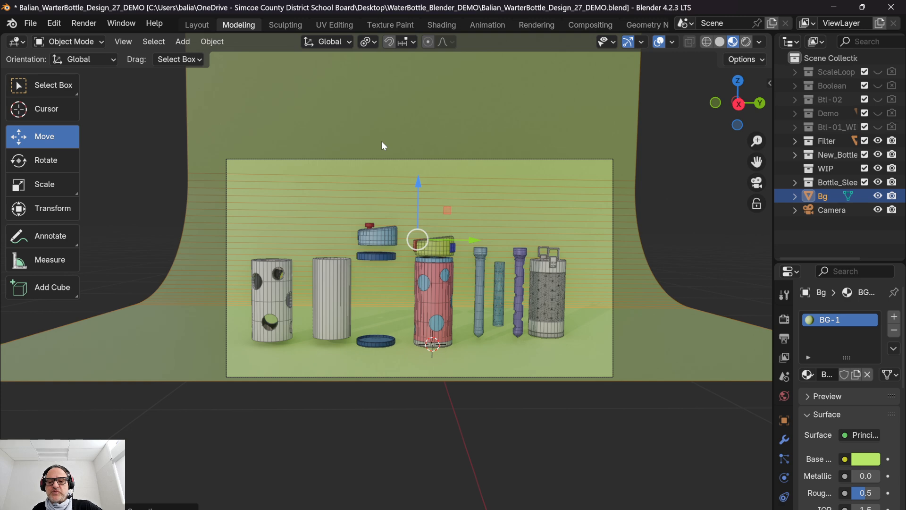
Step: Render a test image from the camera and close the render window
key(XF86Calculator)
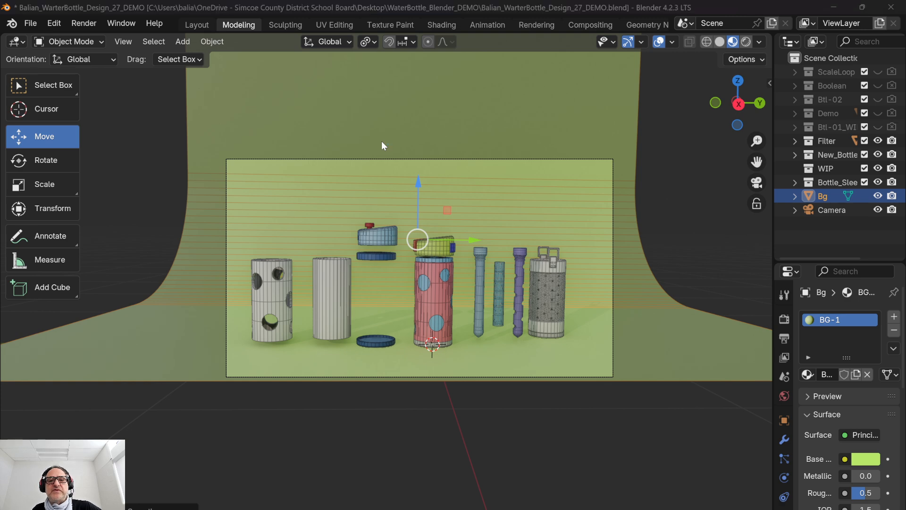
click(310, 11)
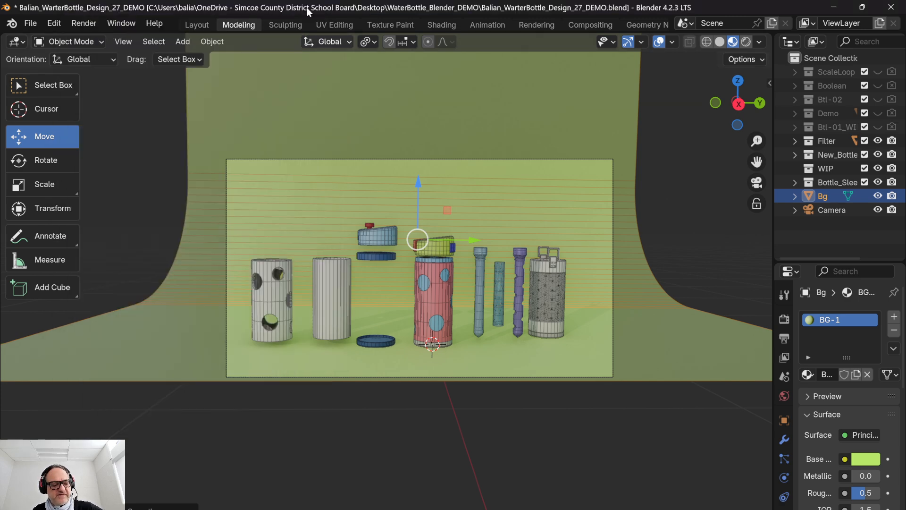
key(F12)
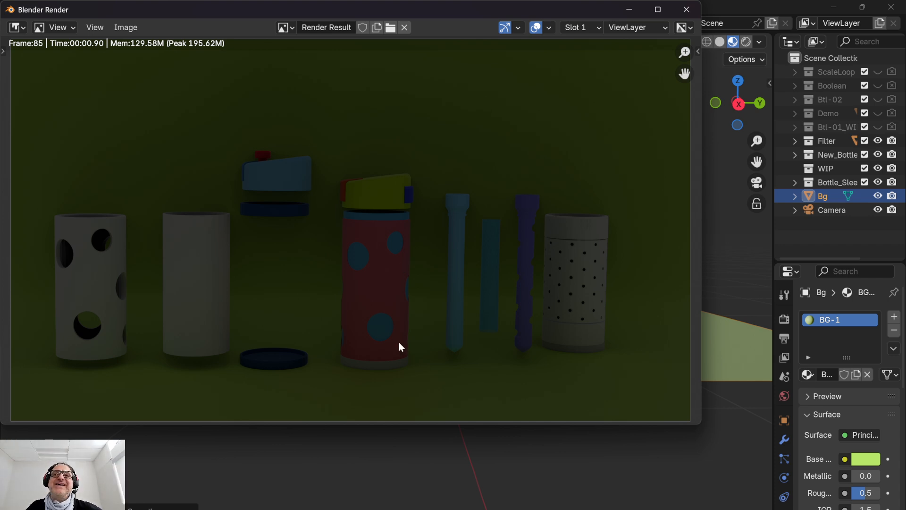
click(686, 9)
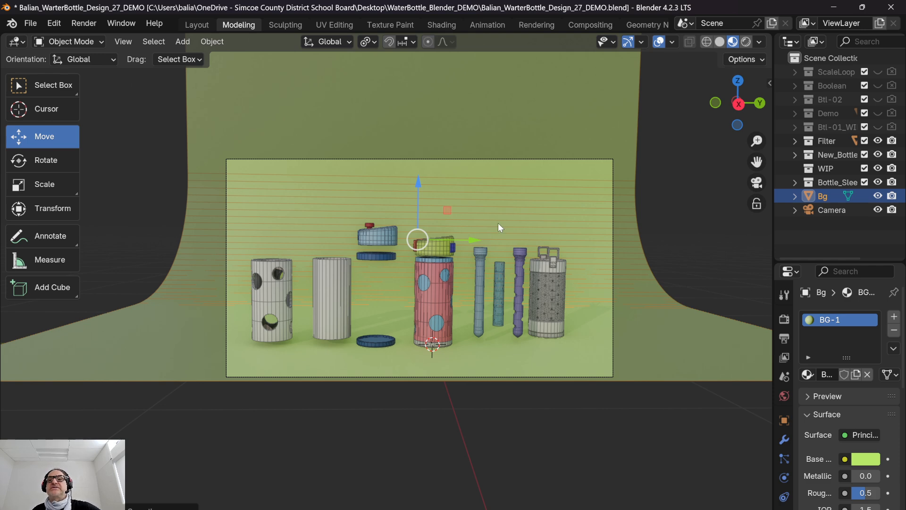
Step: Compare the Solid, Wireframe, Material Preview and Rendered viewport shading modes, ending in Rendered
click(747, 42)
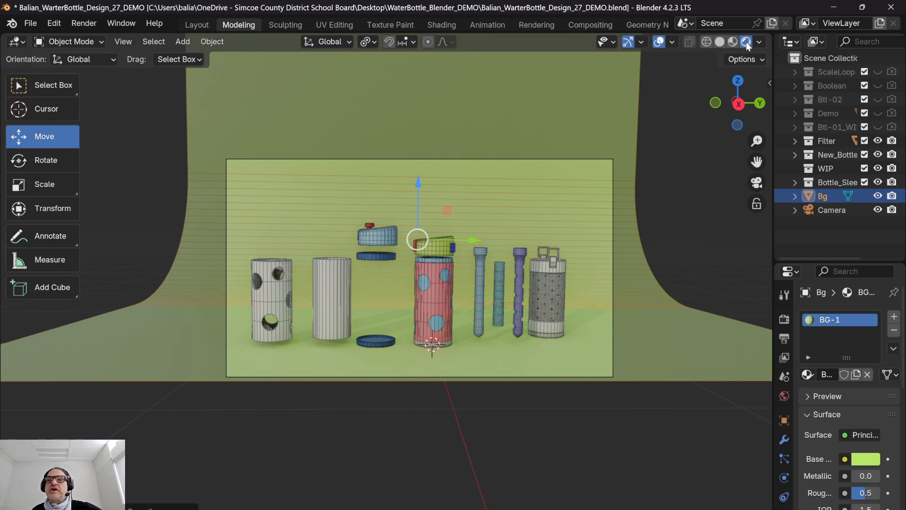
click(720, 43)
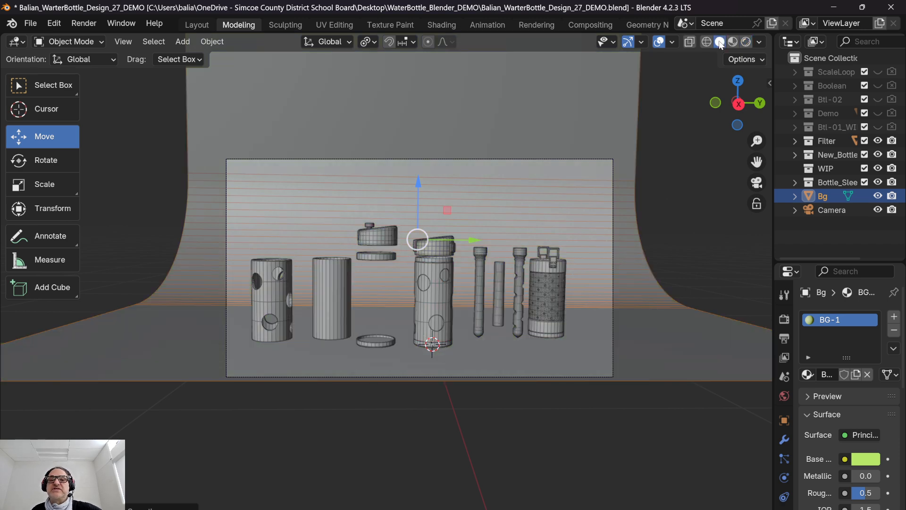
click(707, 42)
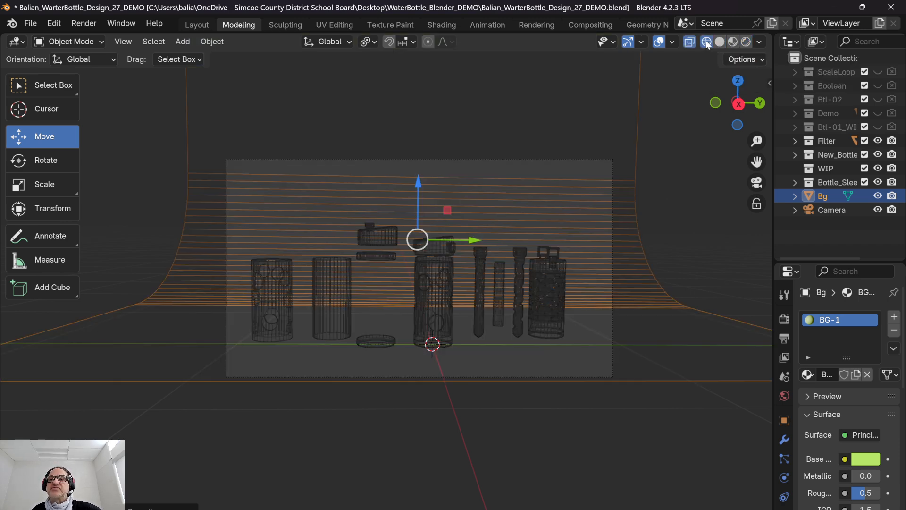
click(720, 43)
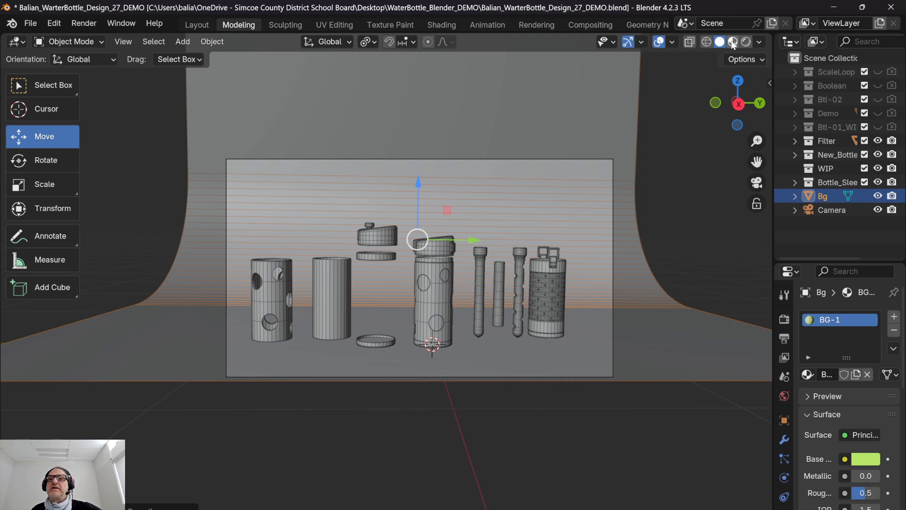
click(734, 42)
click(744, 42)
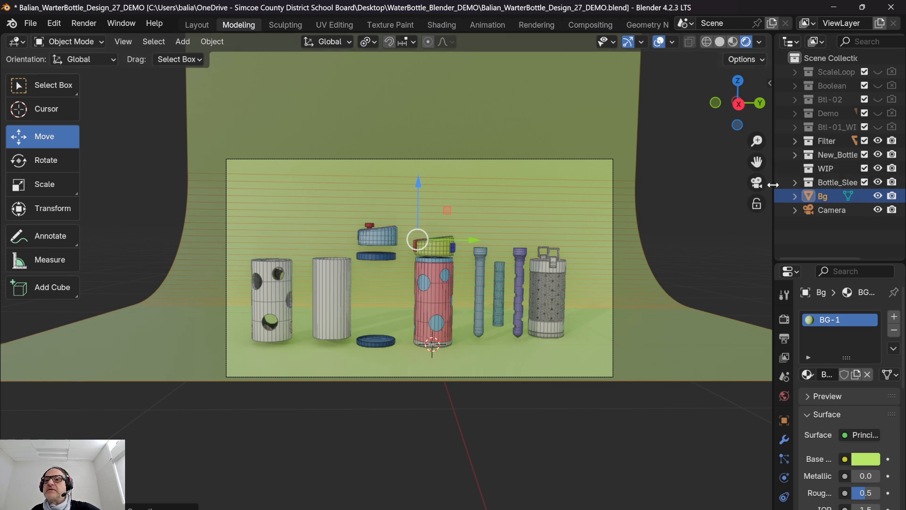
Step: Widen the outliner and properties area and add an Area light to the scene
drag(774, 185, 663, 196)
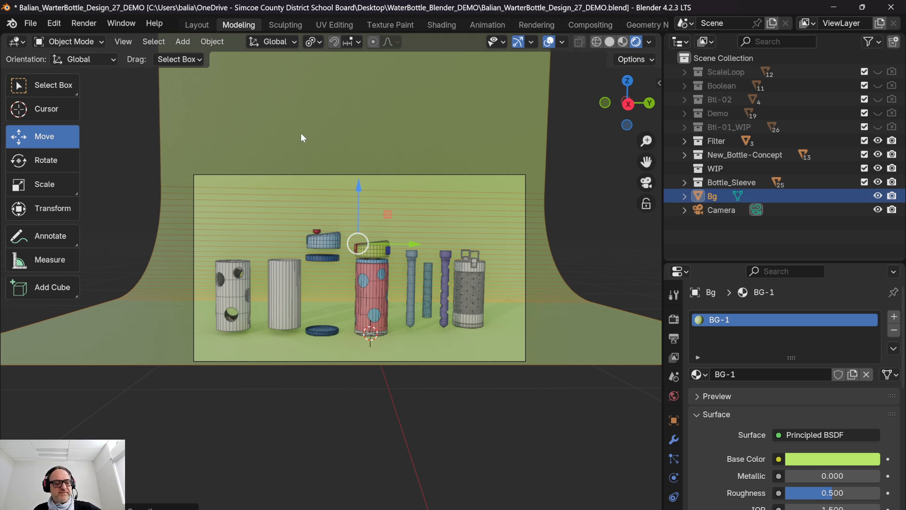
key(shift+a)
mouse_move(266, 317)
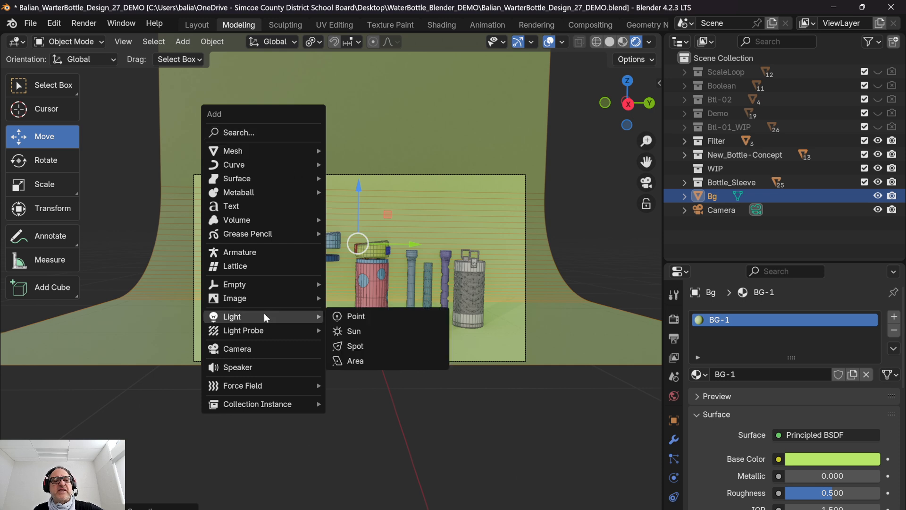
click(357, 361)
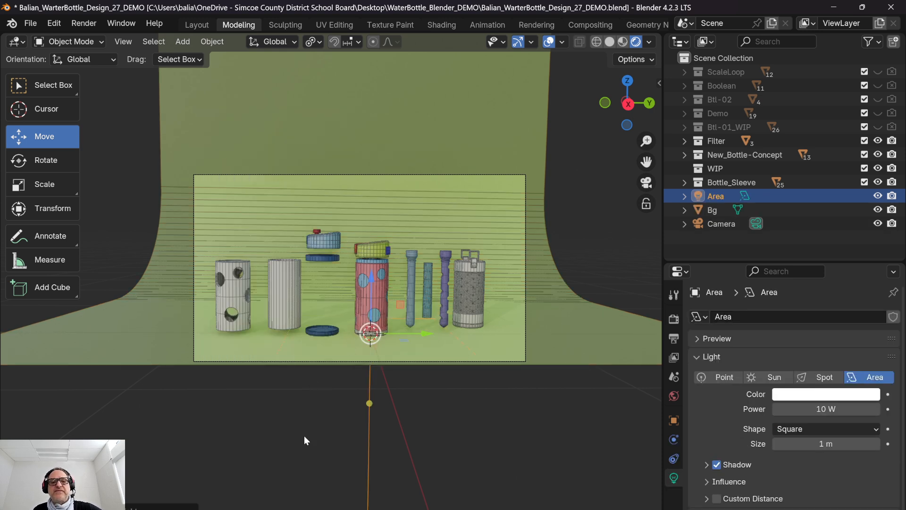
Step: Raise the area light about 1.2 m along the global Z axis, above the models
middle_drag(324, 424, 350, 431)
key(g)
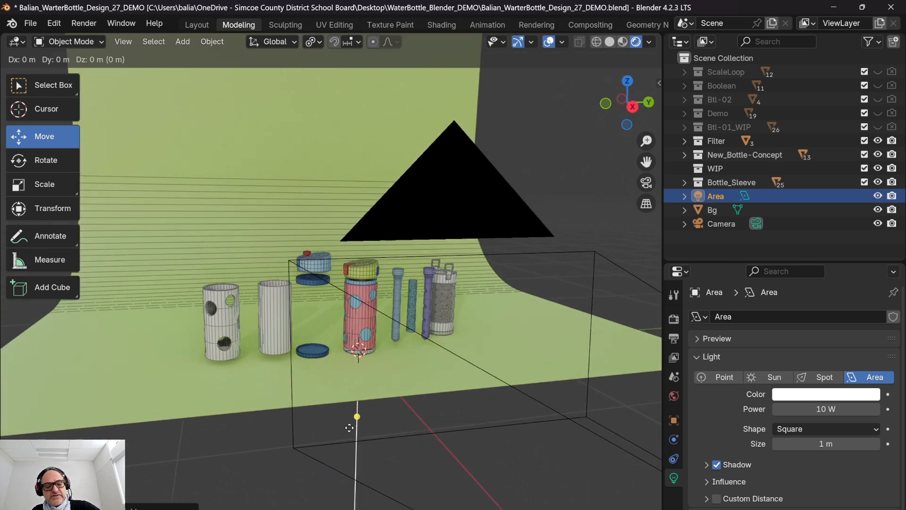
key(z)
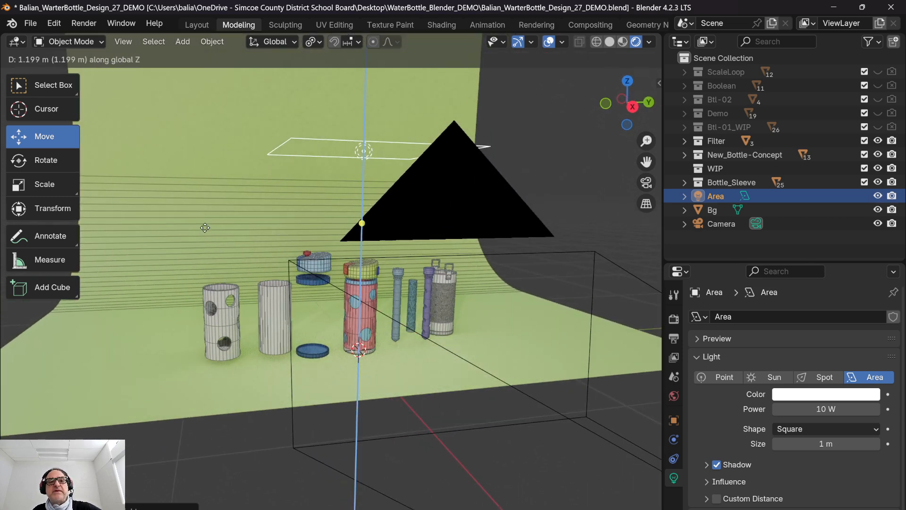
click(205, 227)
Step: Select the area light above the models and enlarge the properties editor to show its light settings in full
scroll(270, 186, up, 5)
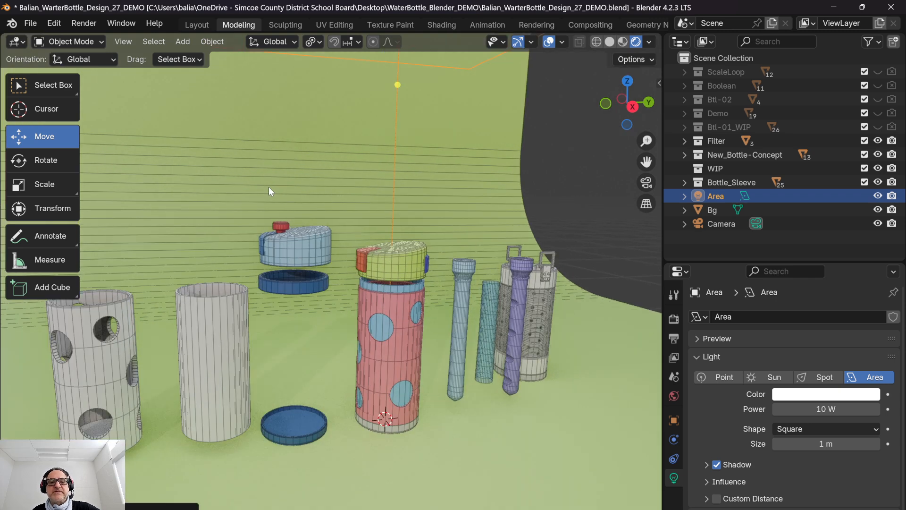
scroll(268, 187, down, 5)
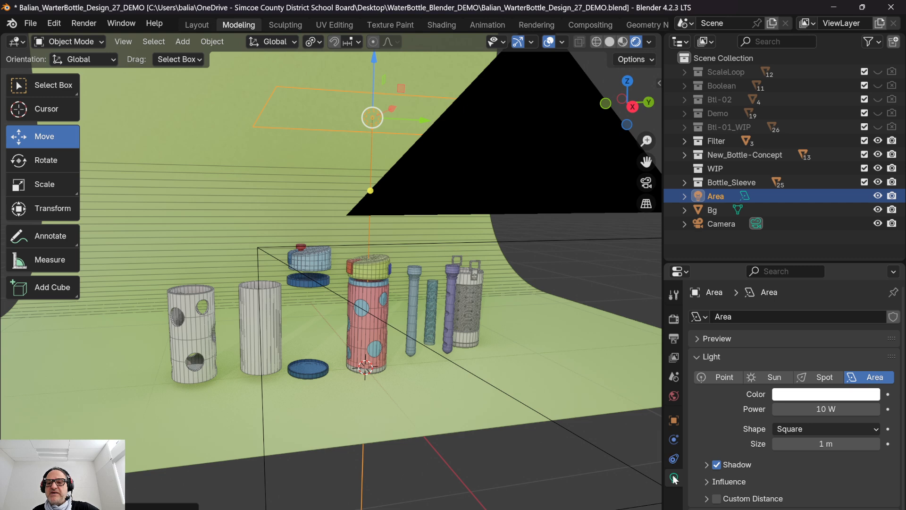
scroll(353, 120, down, 4)
click(492, 173)
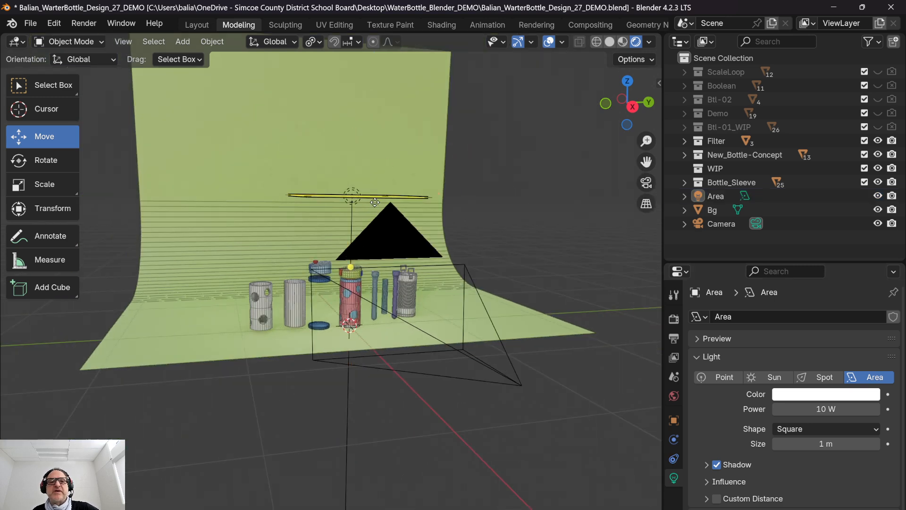
click(327, 195)
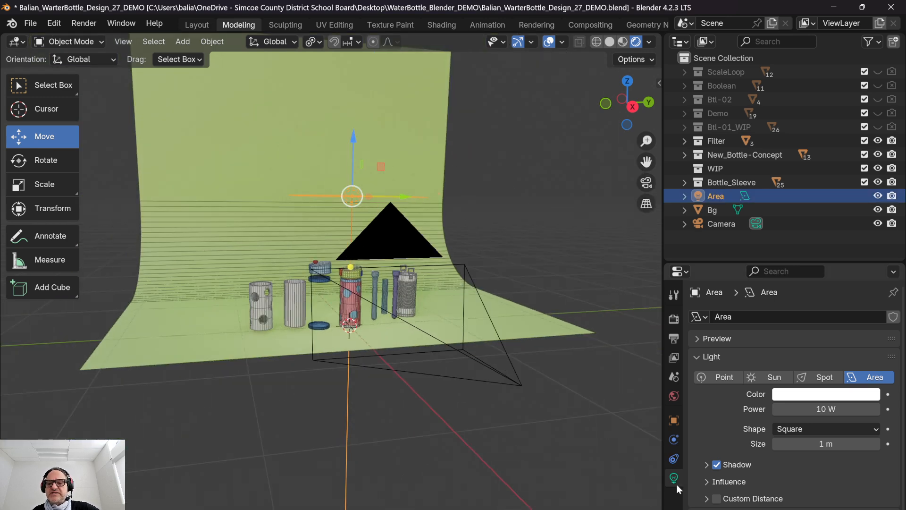
drag(727, 263, 726, 220)
click(537, 204)
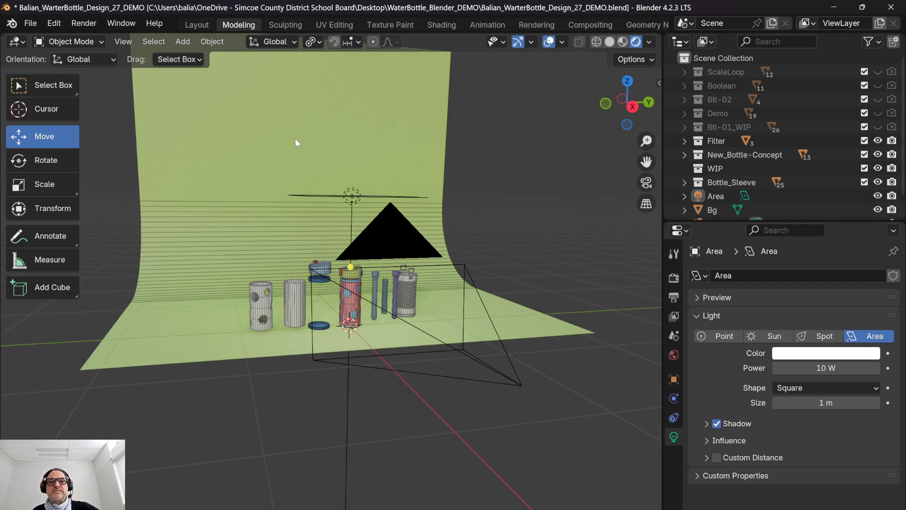
Step: Clear the selection in the scene and save the project file
click(435, 124)
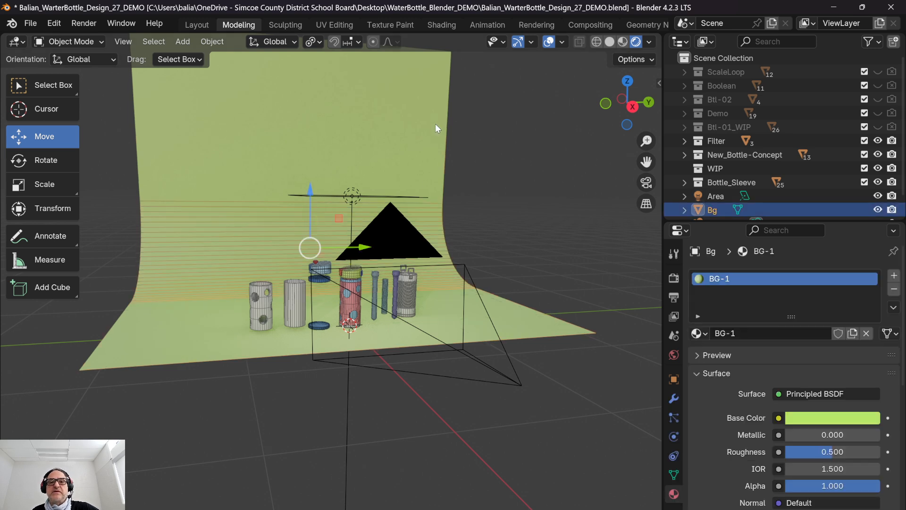
click(501, 166)
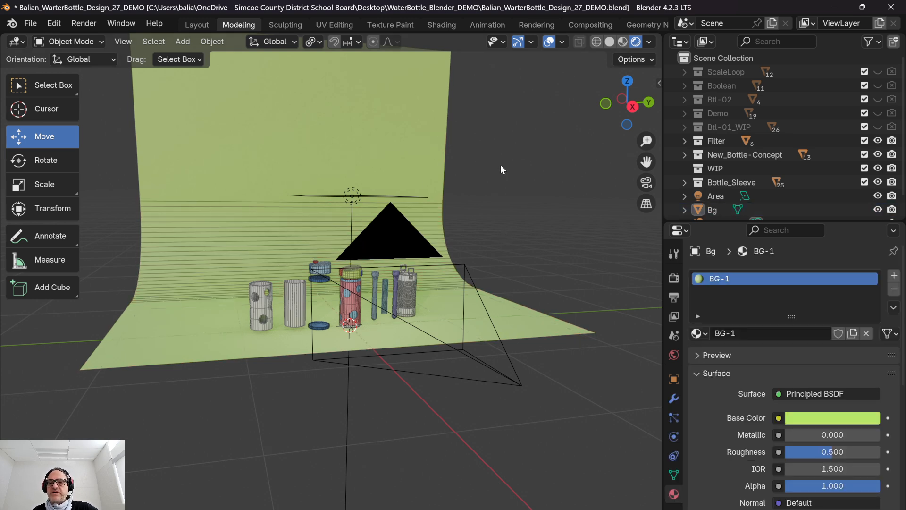
key(ctrl+s)
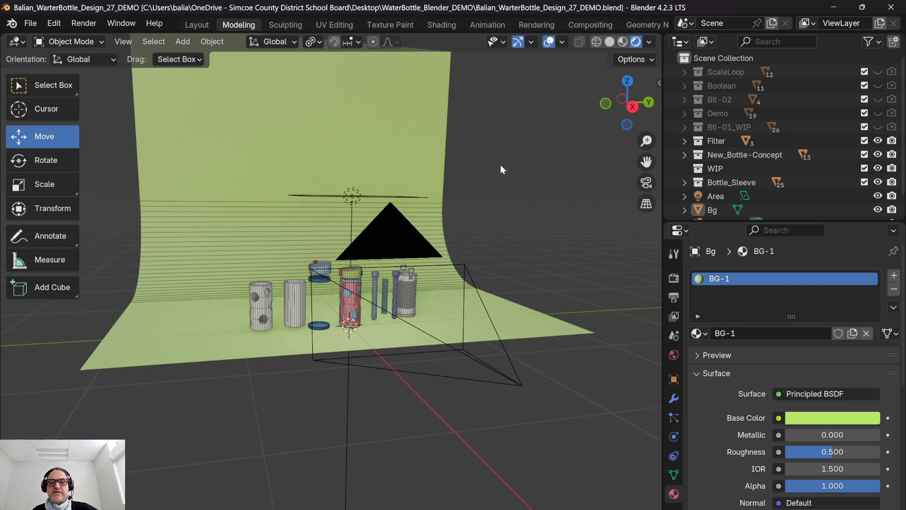
Step: Select the area light, look through the scene camera, render a test image and close the render result
click(350, 194)
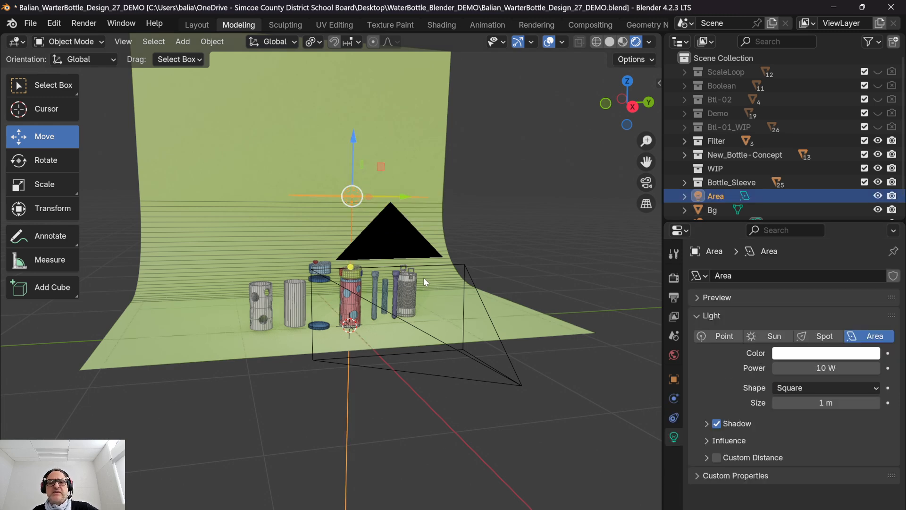
middle_drag(423, 277, 491, 253)
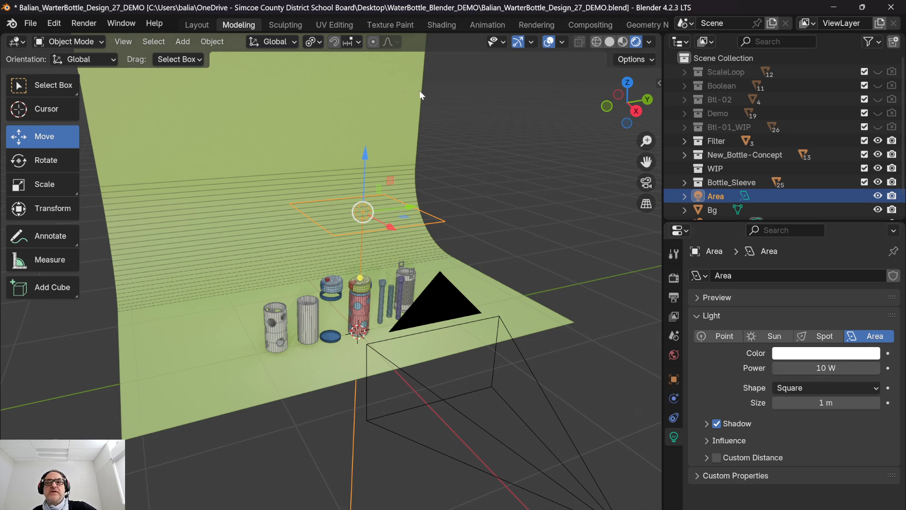
click(647, 183)
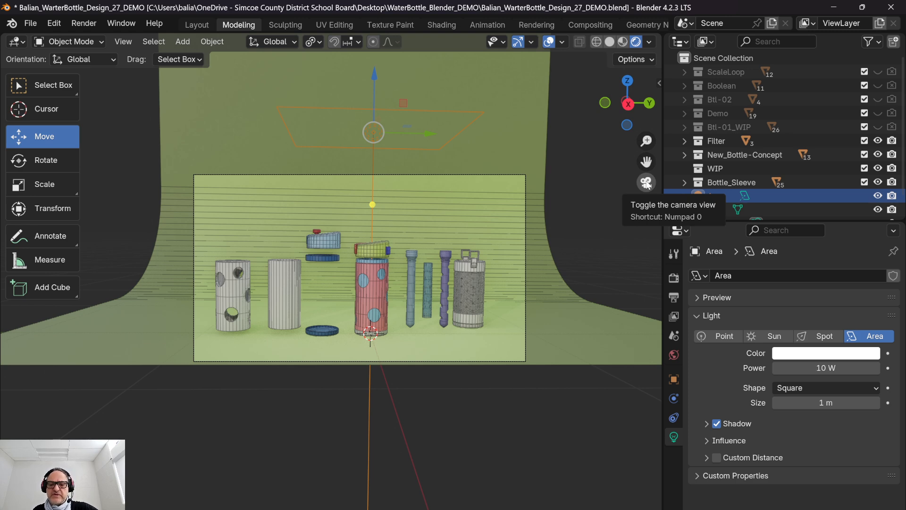
key(F12)
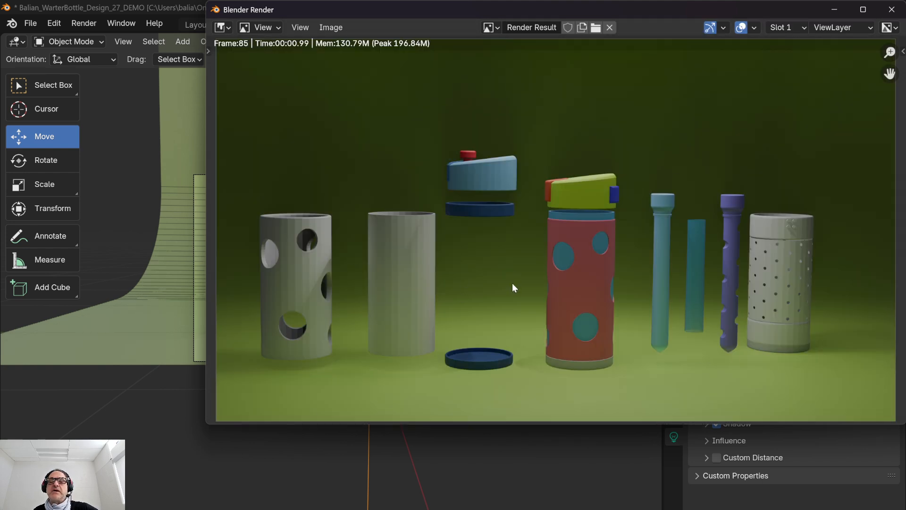
click(891, 9)
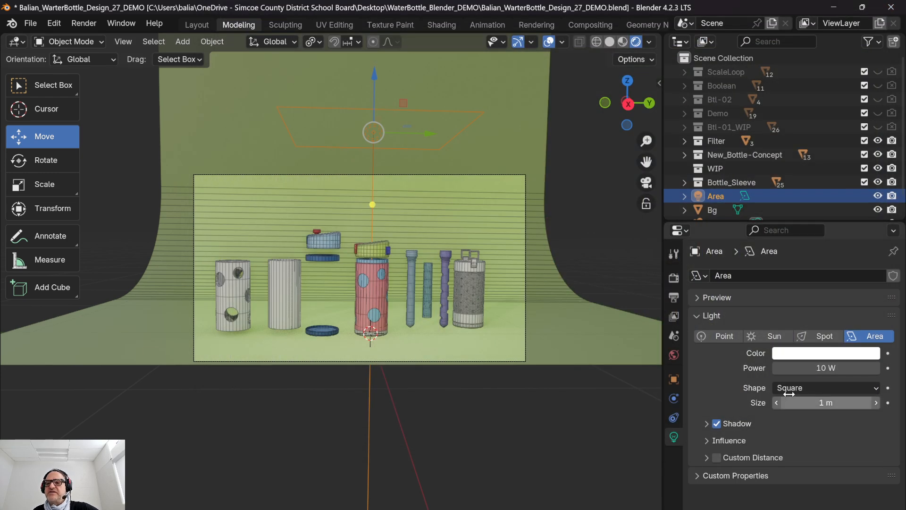
Step: Set the area light's power to 100 W, render a test image and close the result
click(819, 370)
text(1)
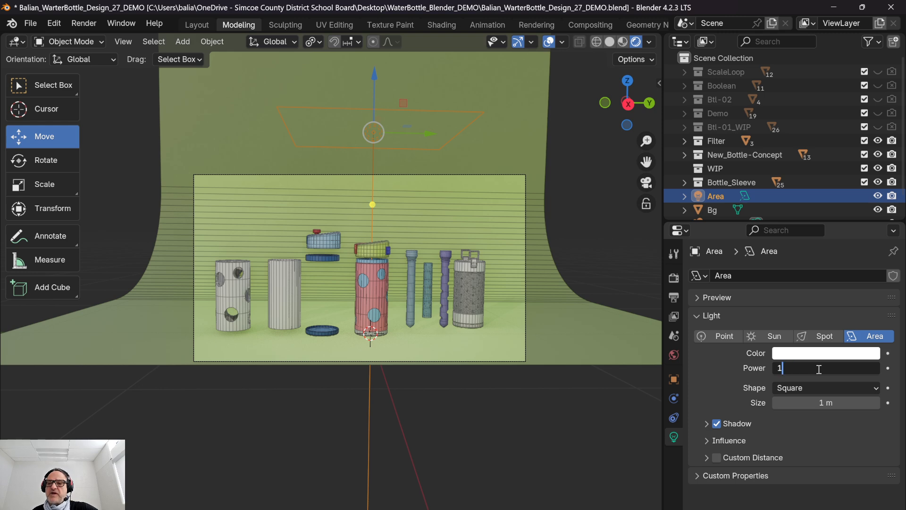
text(00)
key(Return)
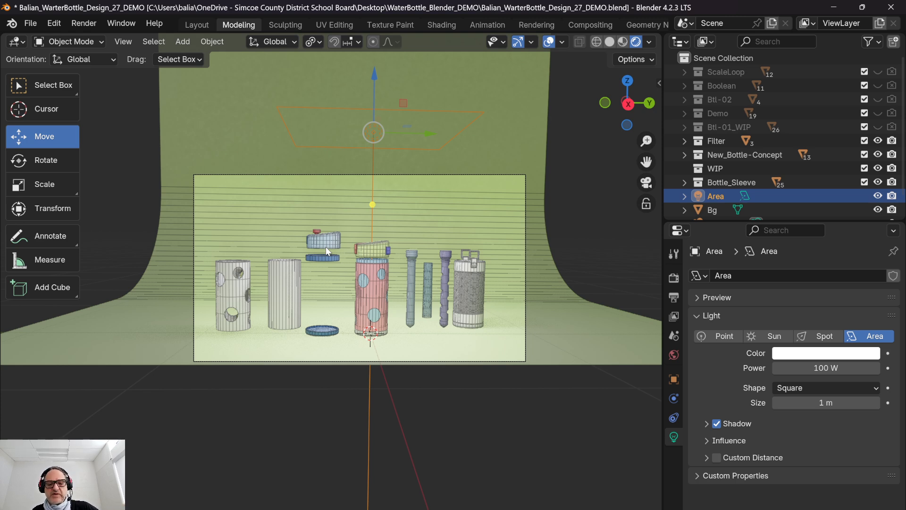
key(F12)
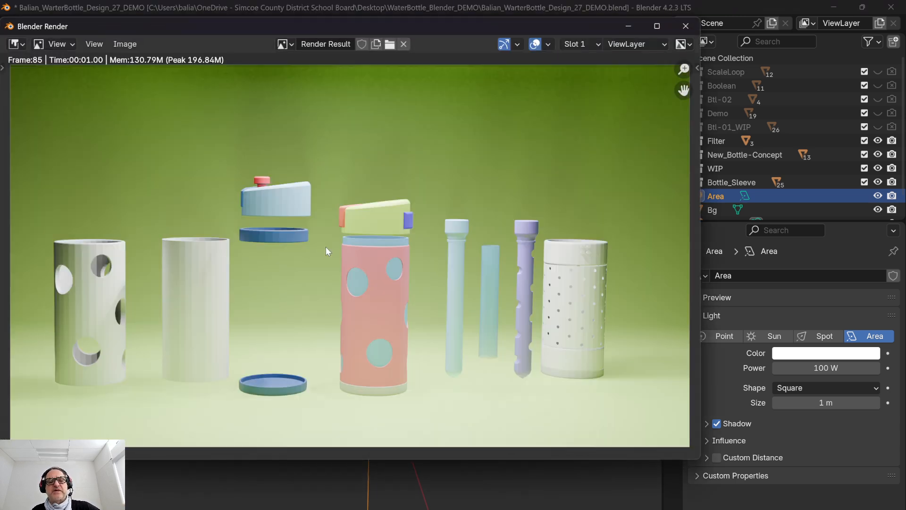
click(686, 26)
Step: Set the area light's power to 50 W and render the image from the camera
click(821, 369)
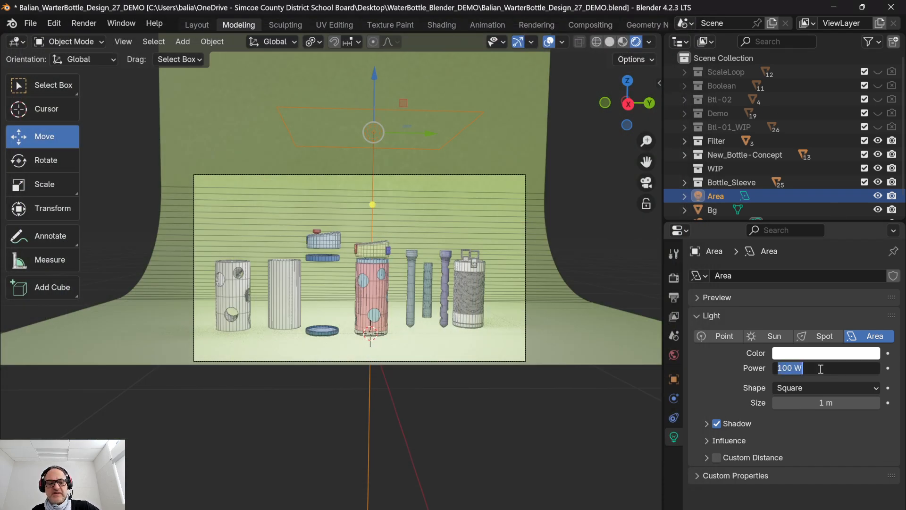
text(50)
key(Return)
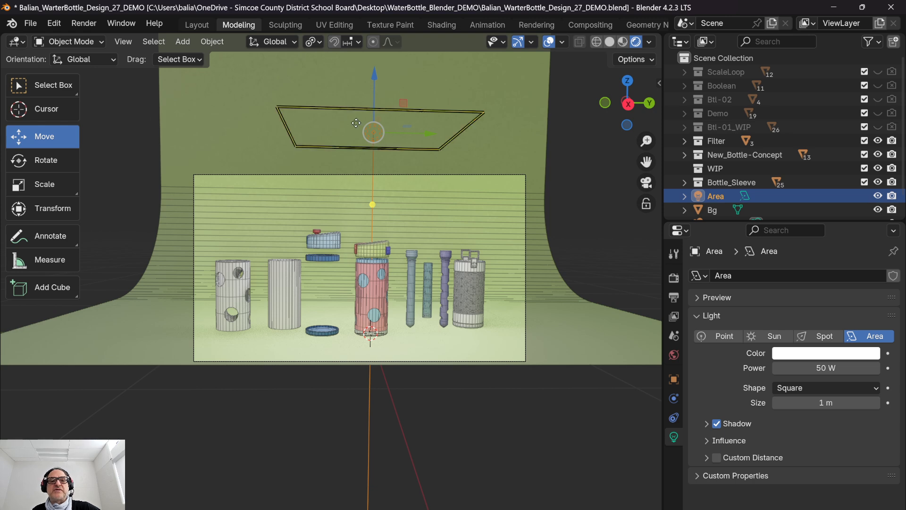
click(91, 28)
click(100, 38)
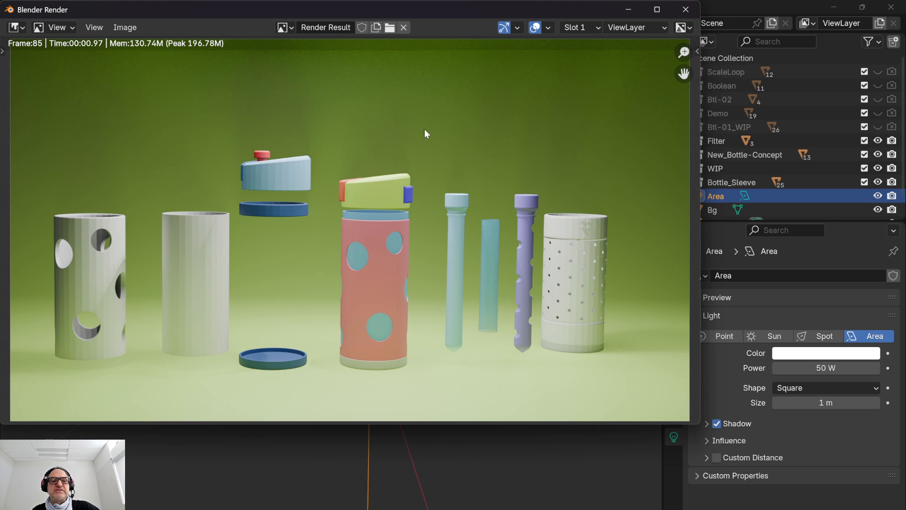
Step: Save the rendered image as Bottle_Test_render-07.jpg in the WaterBottle_Blender_DEMO folder, in JPEG format at 100% quality
click(126, 27)
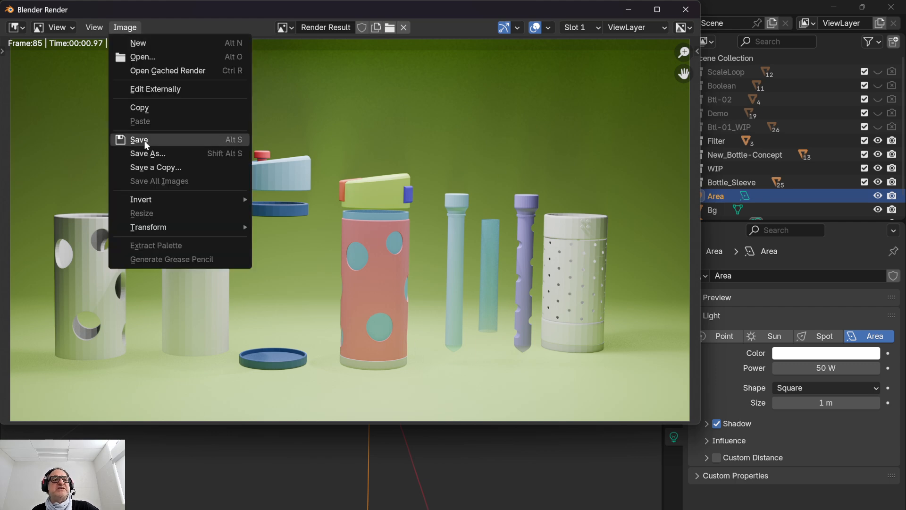
click(148, 153)
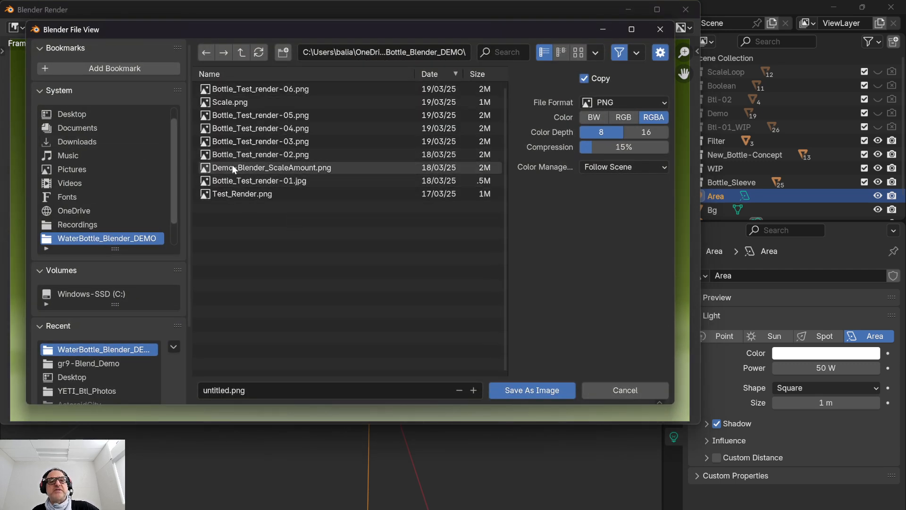
click(222, 90)
click(473, 390)
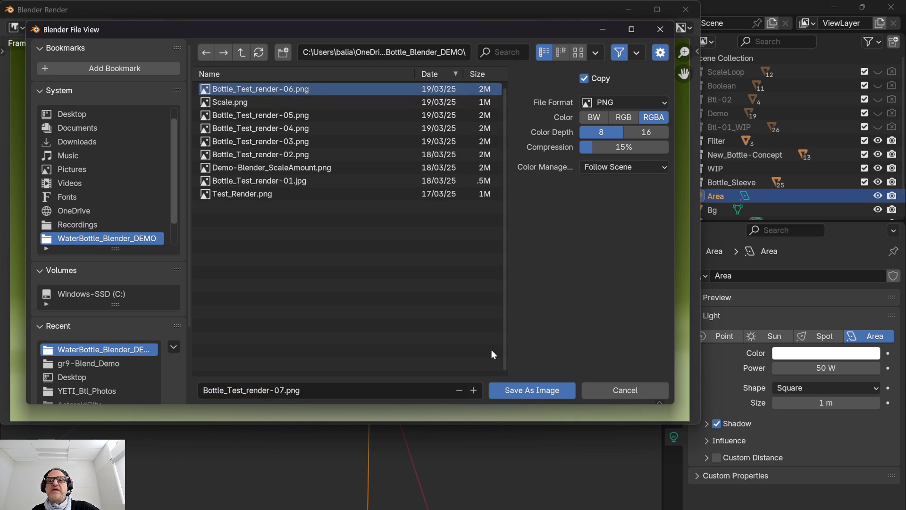
click(611, 100)
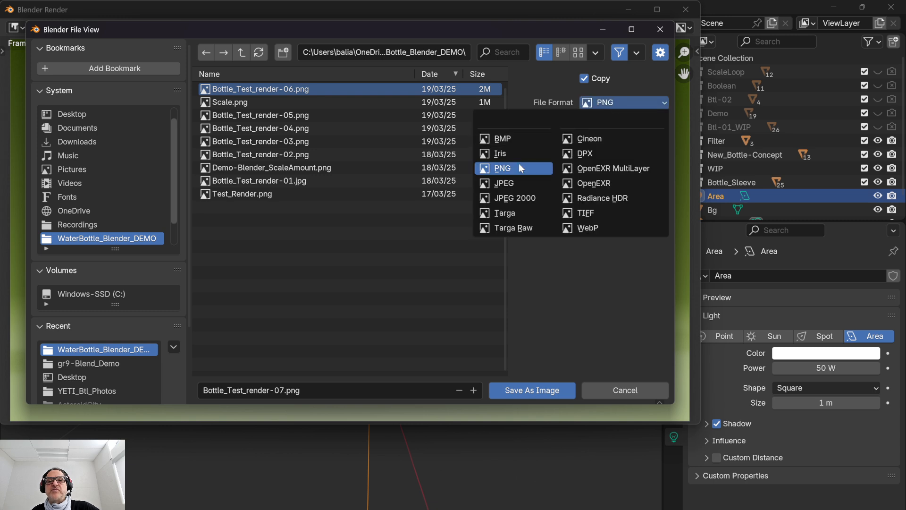
click(505, 182)
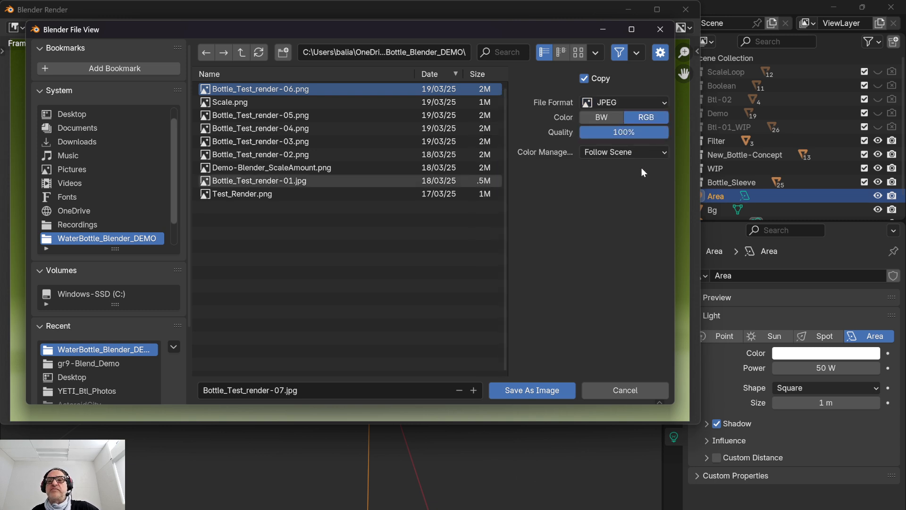
click(594, 102)
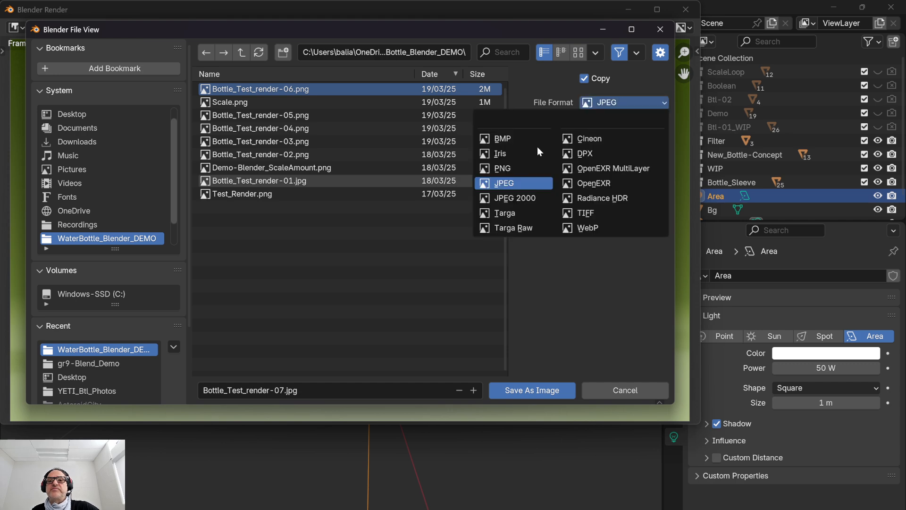
click(505, 169)
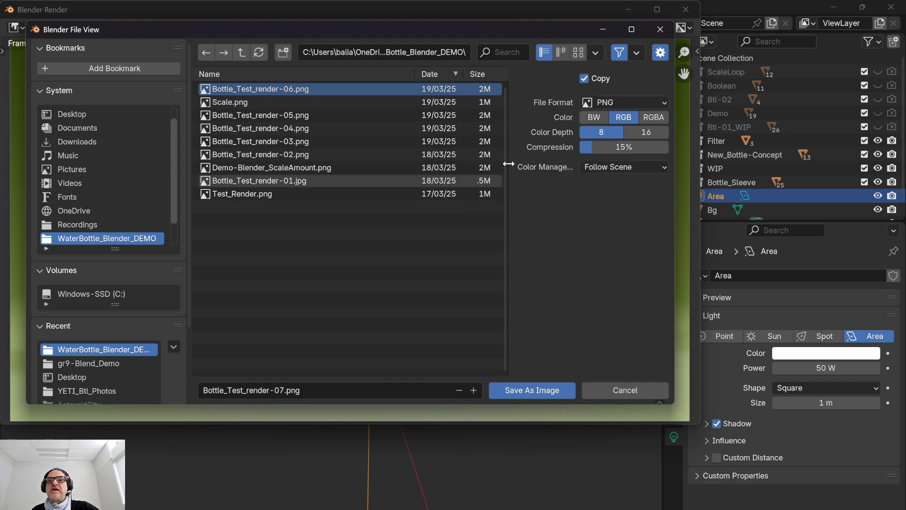
click(614, 102)
click(488, 184)
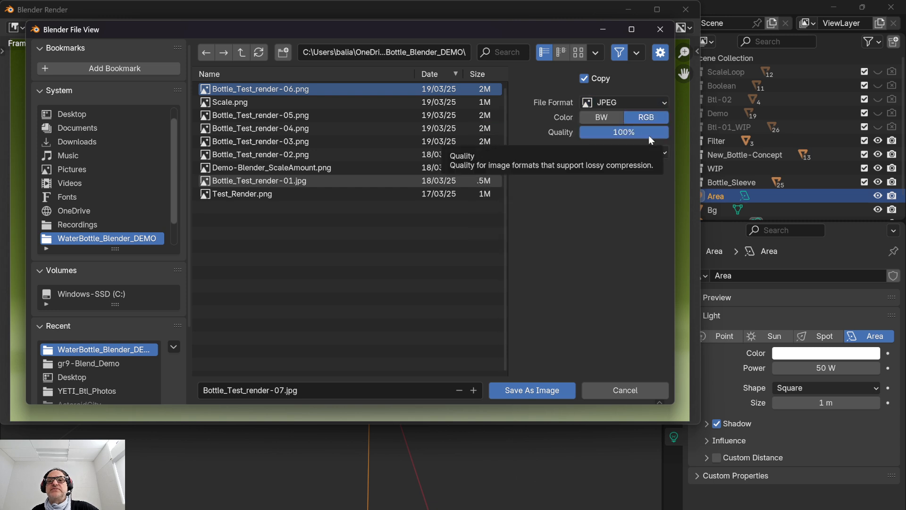
click(520, 390)
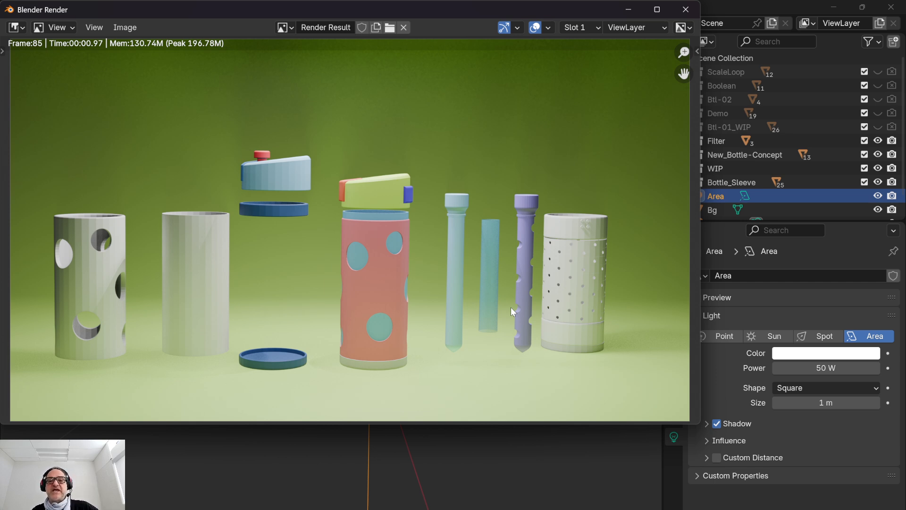
Step: Save the same render as a PNG under the next incremented file name and close the render result
click(121, 27)
click(143, 154)
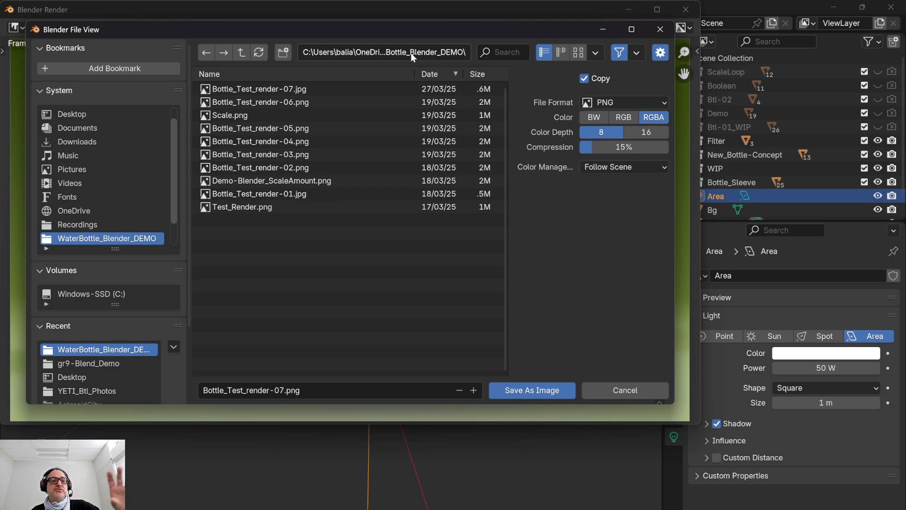
click(474, 390)
click(512, 390)
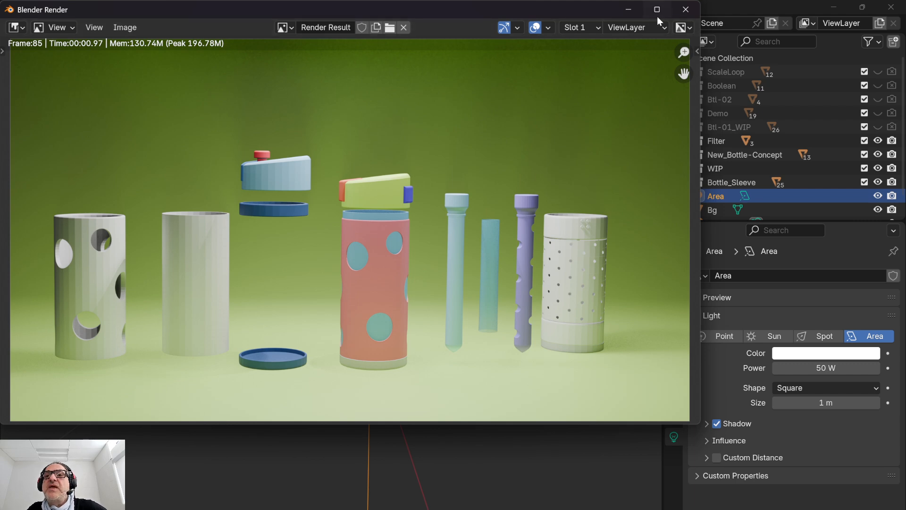
click(692, 11)
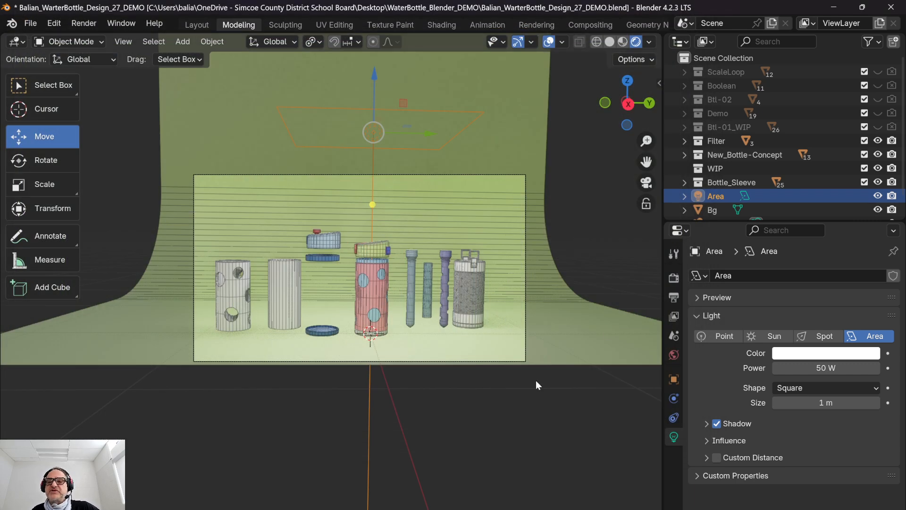
Step: Set the output resolution's X value to 1080 px to give the camera a square frame
click(674, 279)
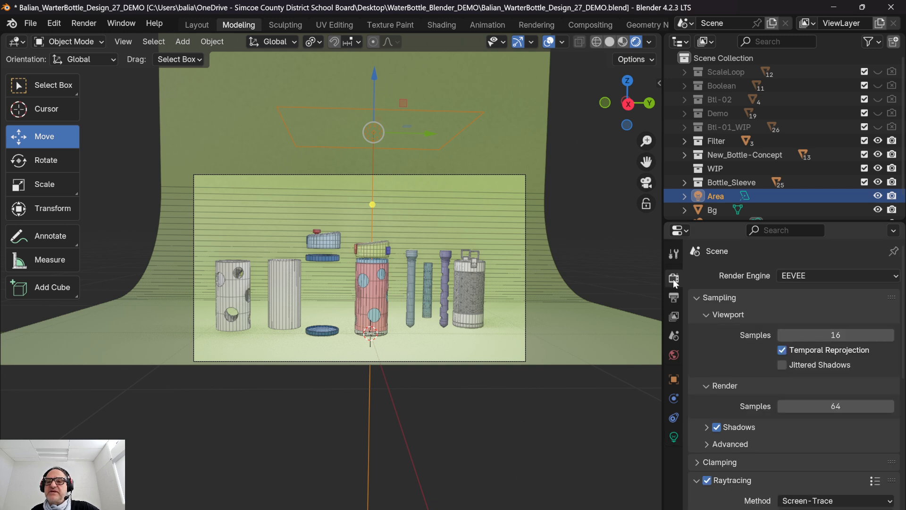
click(675, 296)
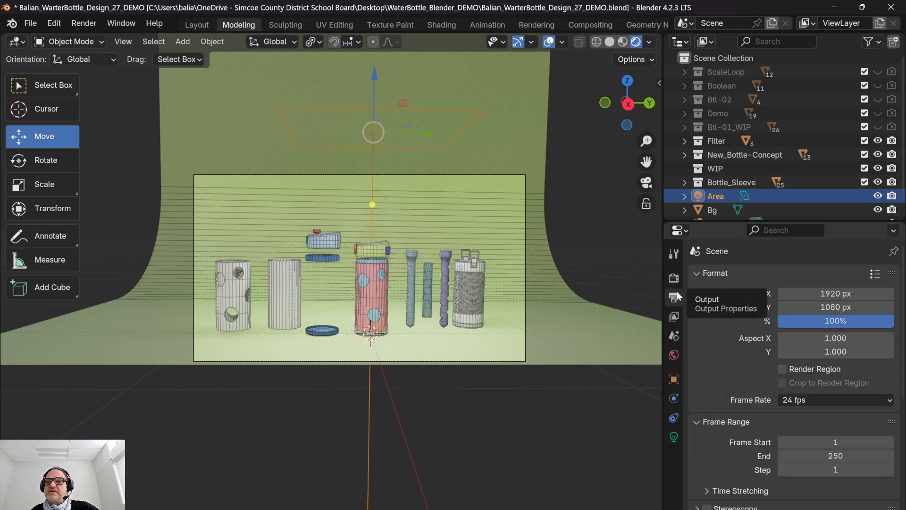
click(832, 295)
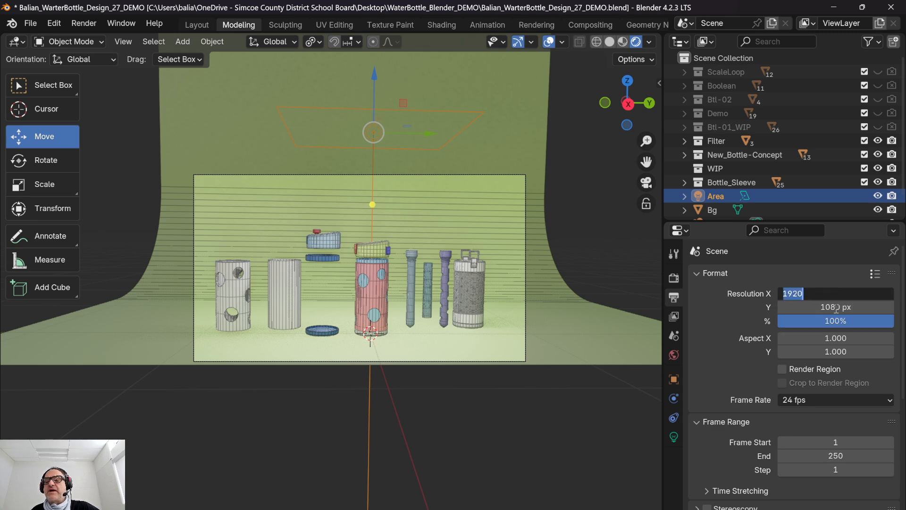
text(1080)
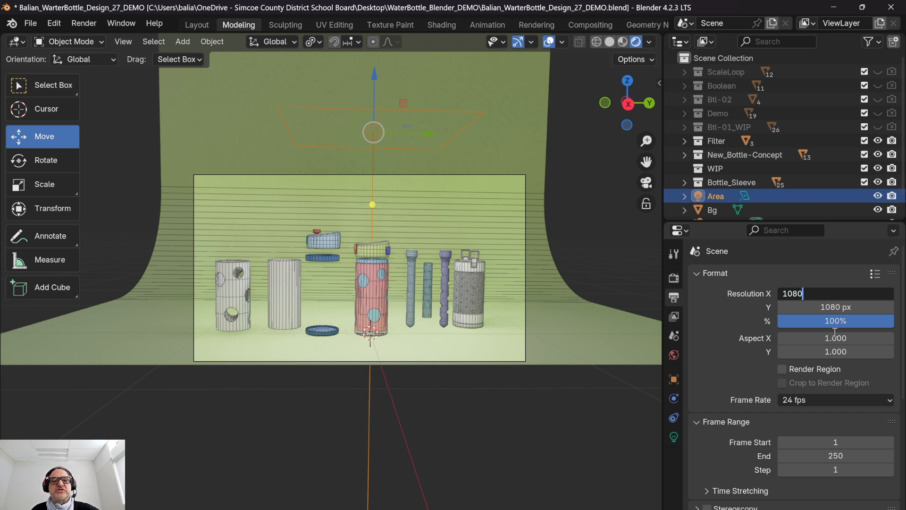
key(Return)
scroll(407, 226, up, 2)
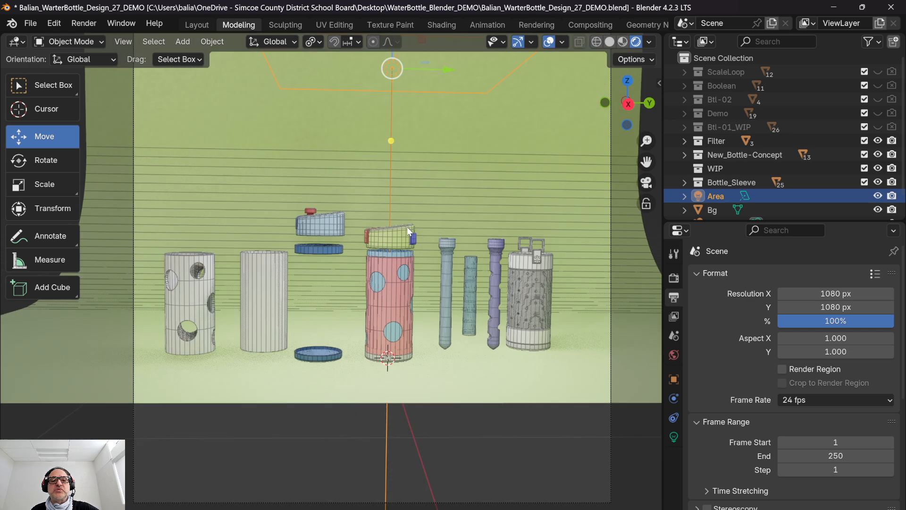
scroll(407, 228, down, 2)
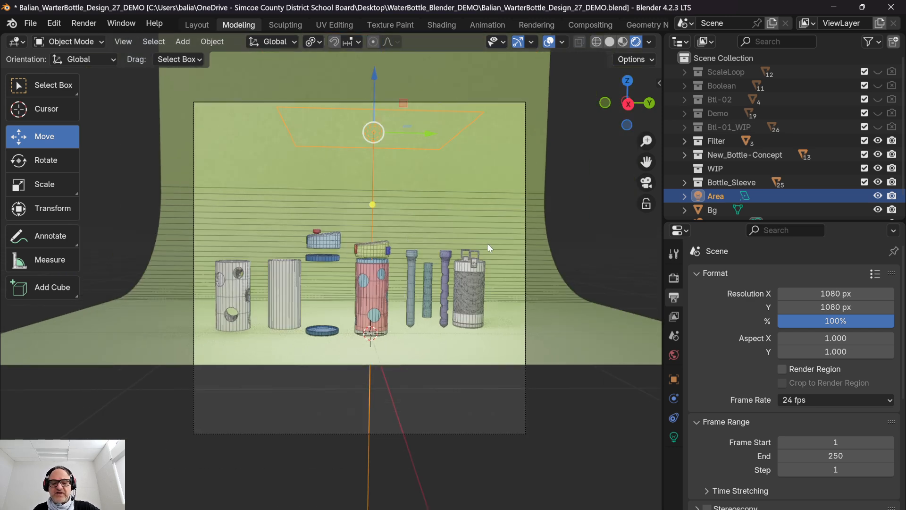
Step: Lock the camera to the view and bring it closer to the red bottle at a slight angle
key(n)
click(555, 262)
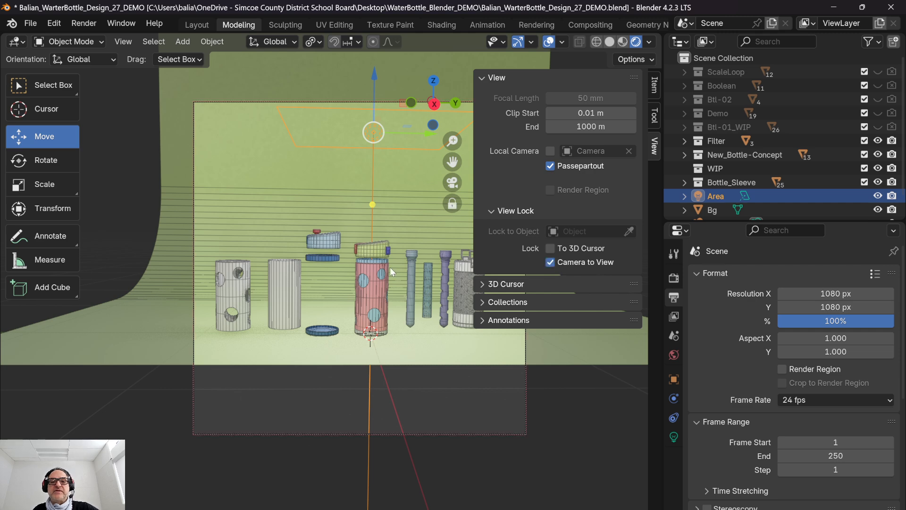
scroll(375, 258, up, 4)
middle_drag(371, 256, 355, 272)
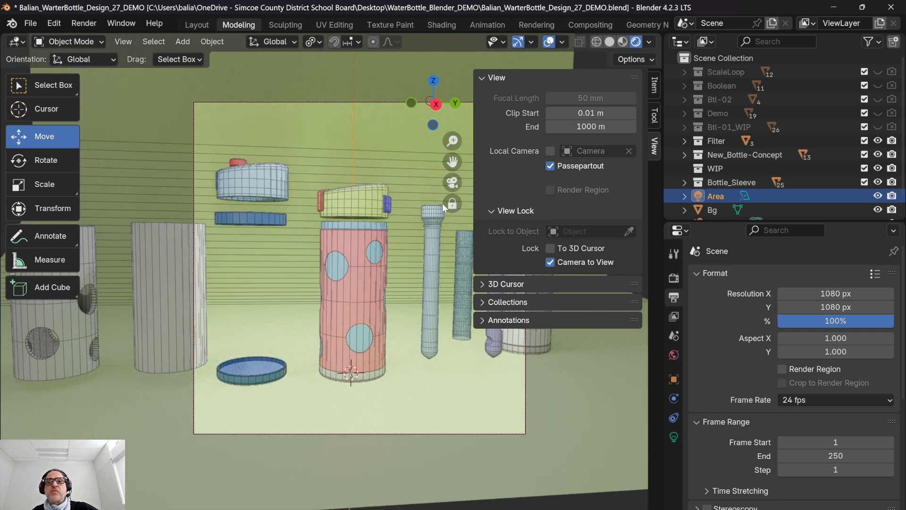
Step: Widen the 3D viewport, narrow its sidebar, and shift the camera so the lid parts, red bottle and filter tubes sit inside the square frame
drag(662, 181, 818, 185)
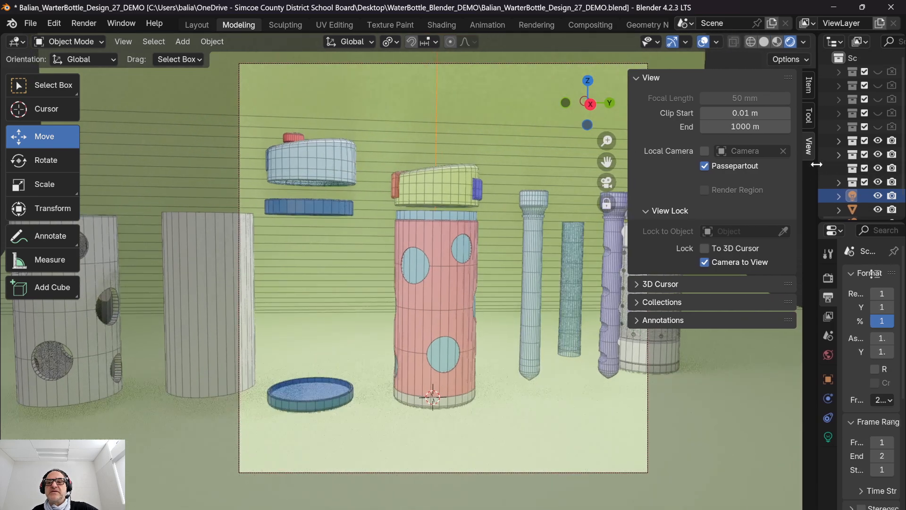
drag(626, 193, 693, 192)
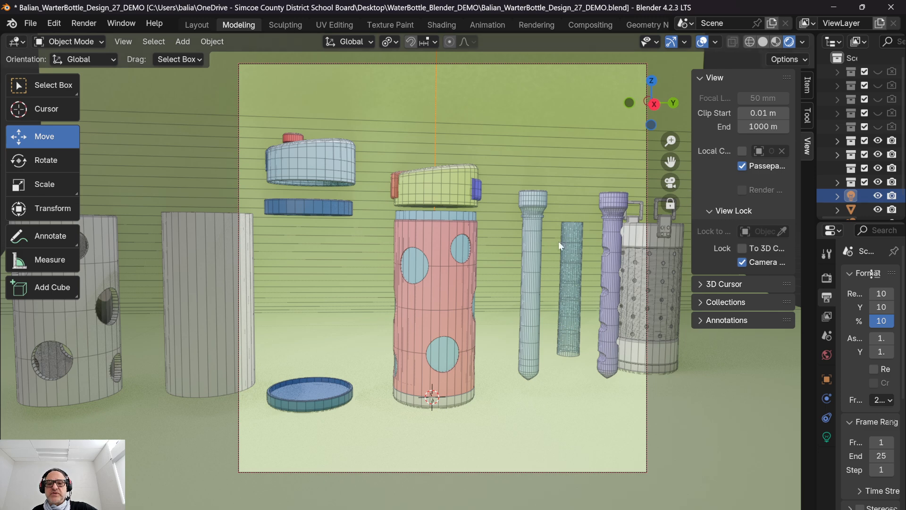
scroll(409, 303, up, 1)
scroll(409, 302, down, 1)
shift+middle_drag(409, 310, 395, 298)
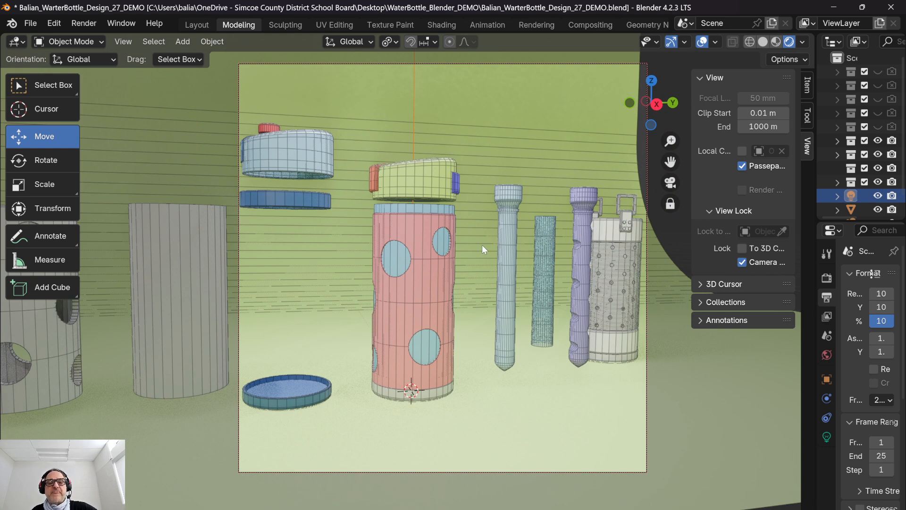
shift+middle_drag(395, 291, 425, 278)
Step: Move the plain grey cylinder along Y out of the camera frame and readjust the camera angle around the red bottle
click(265, 233)
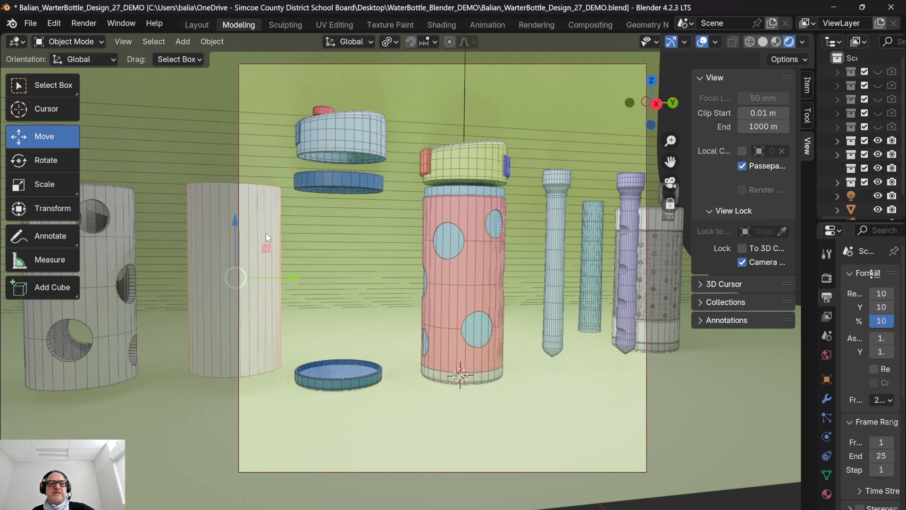
key(g)
key(y)
click(811, 314)
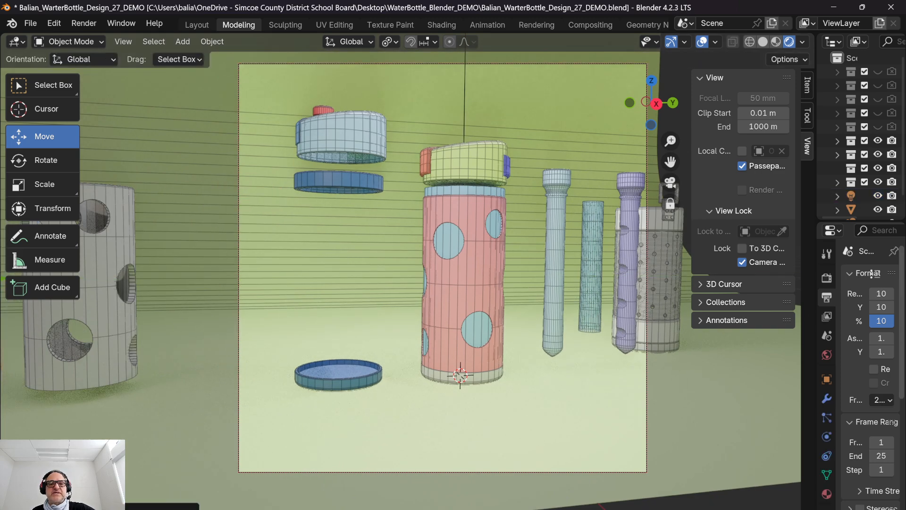
middle_drag(571, 271, 517, 287)
scroll(486, 267, up, 2)
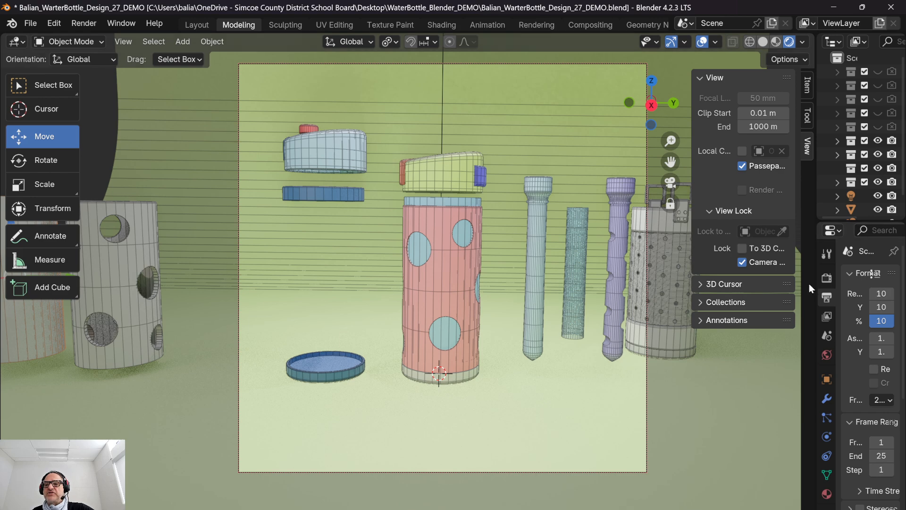
Step: Widen the properties area, try a resolution X of 1920 px, and set it back to 1080 px
drag(818, 281, 690, 284)
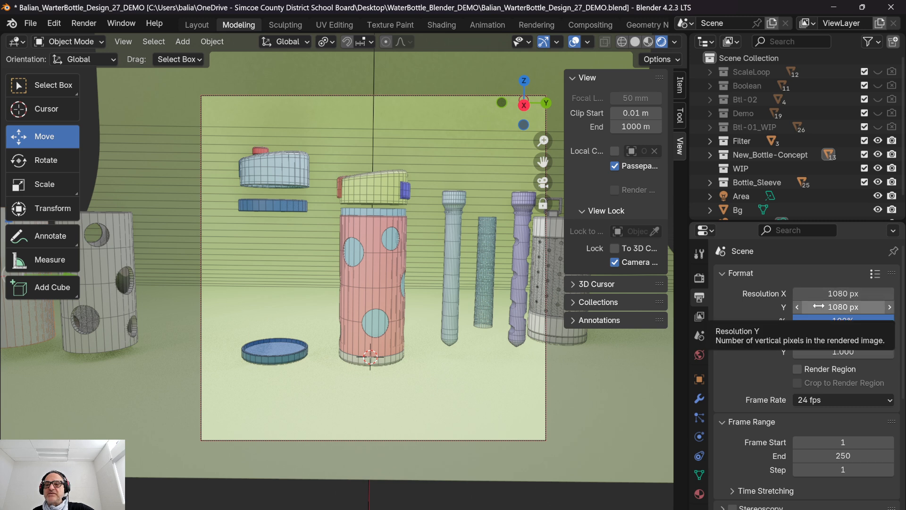
click(824, 298)
text(1)
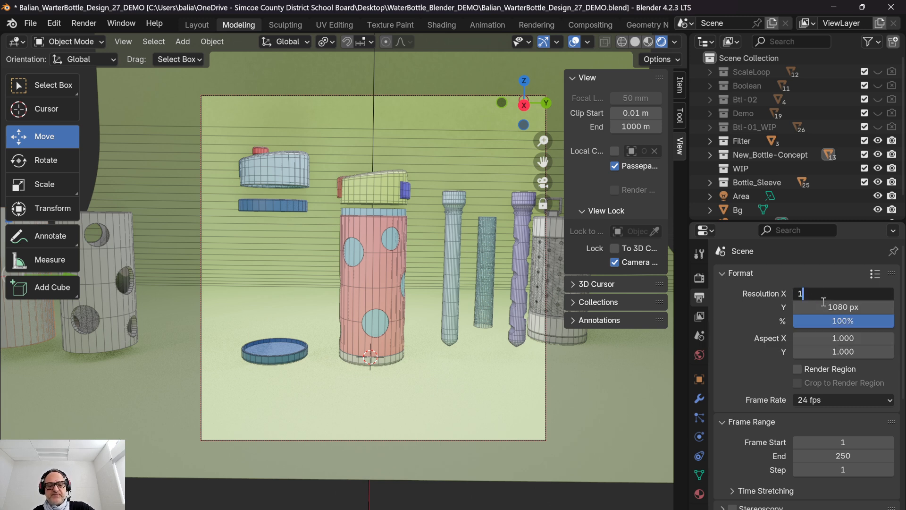
text(920)
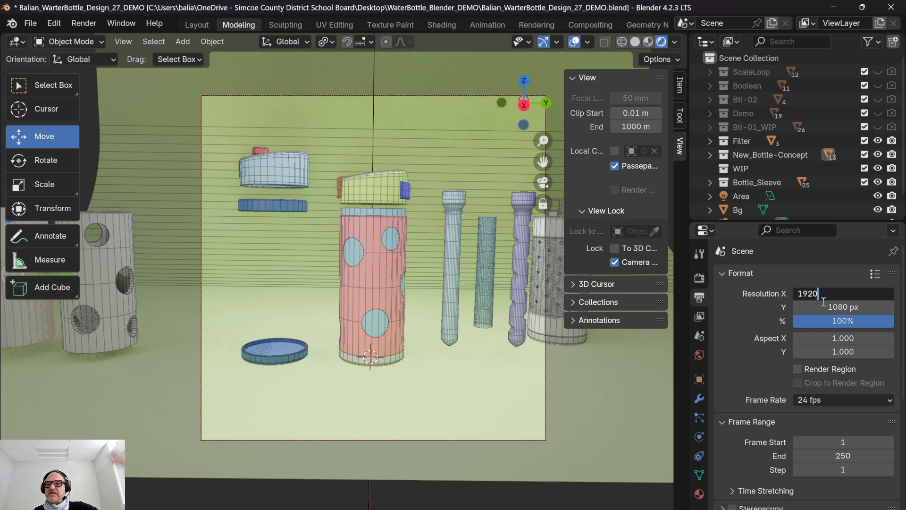
key(Return)
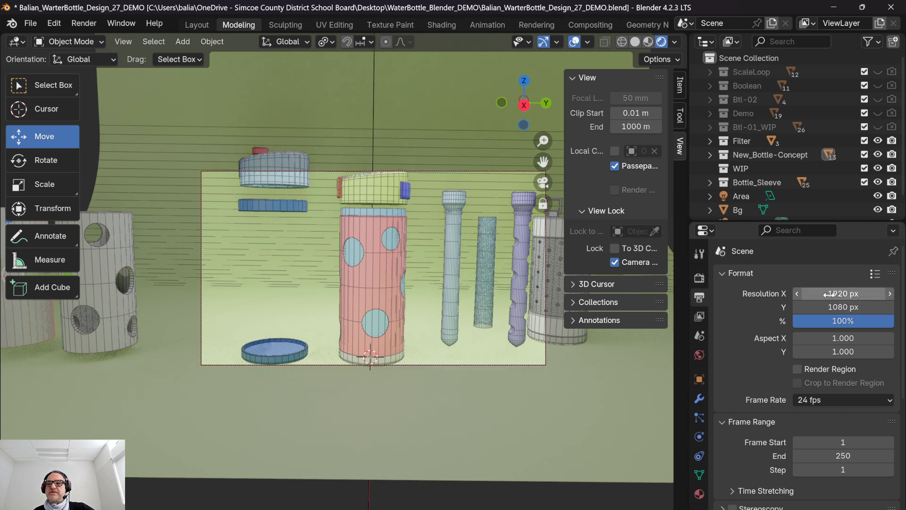
click(840, 293)
text(1080)
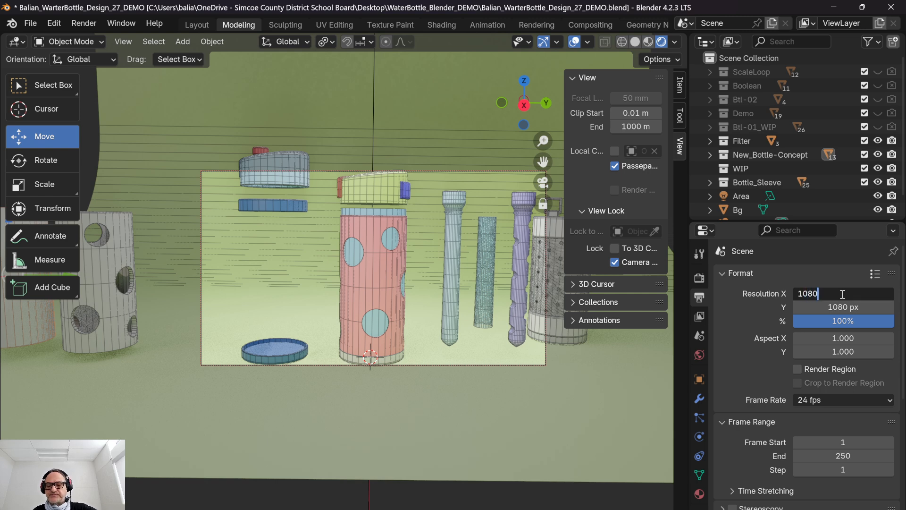
key(Return)
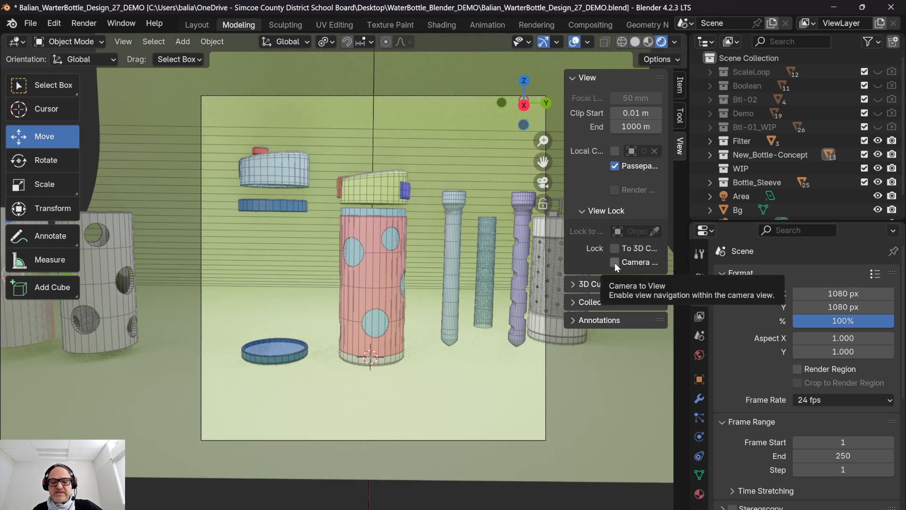
Step: Unlock the camera from the view, render the square image of the red bottle and its parts, and close the render result
key(n)
scroll(405, 259, up, 1)
scroll(404, 259, down, 1)
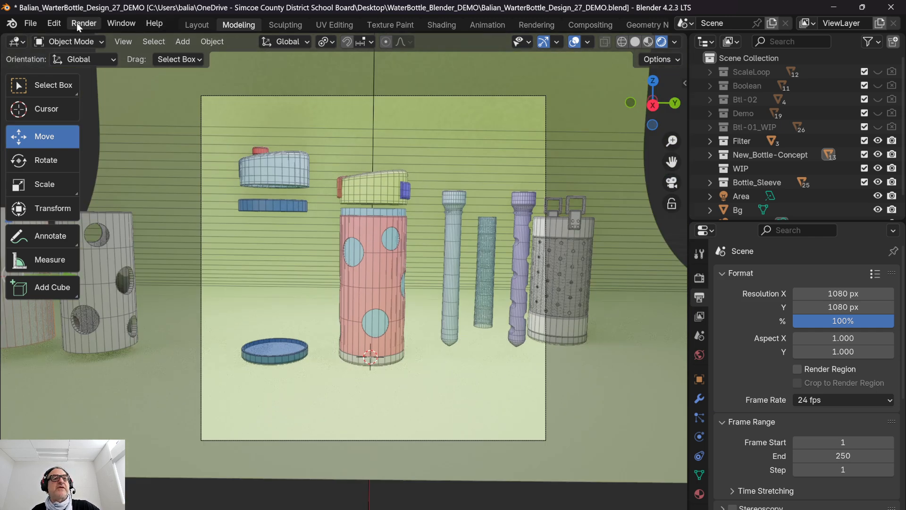
click(79, 24)
click(88, 38)
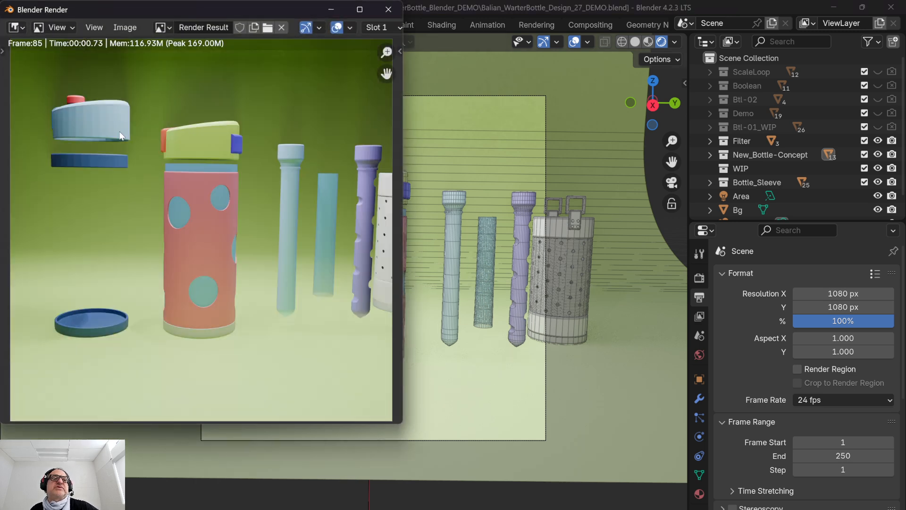
click(388, 10)
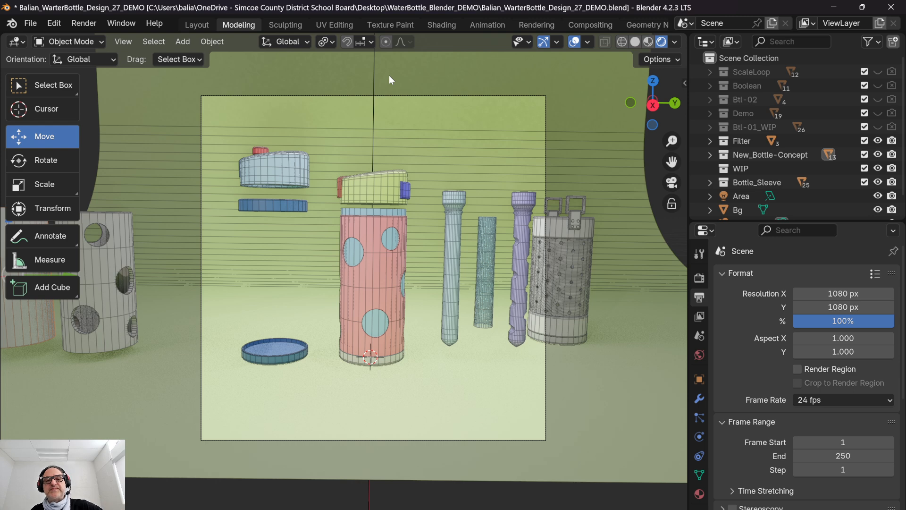
Step: Lock the camera to the view again and bring it in close on the light blue lid and blue ring
scroll(367, 261, up, 2)
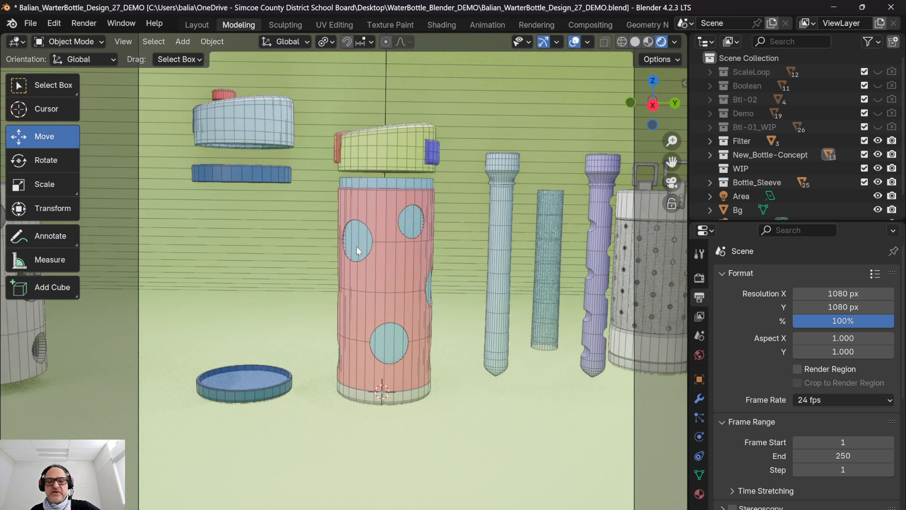
scroll(353, 246, down, 3)
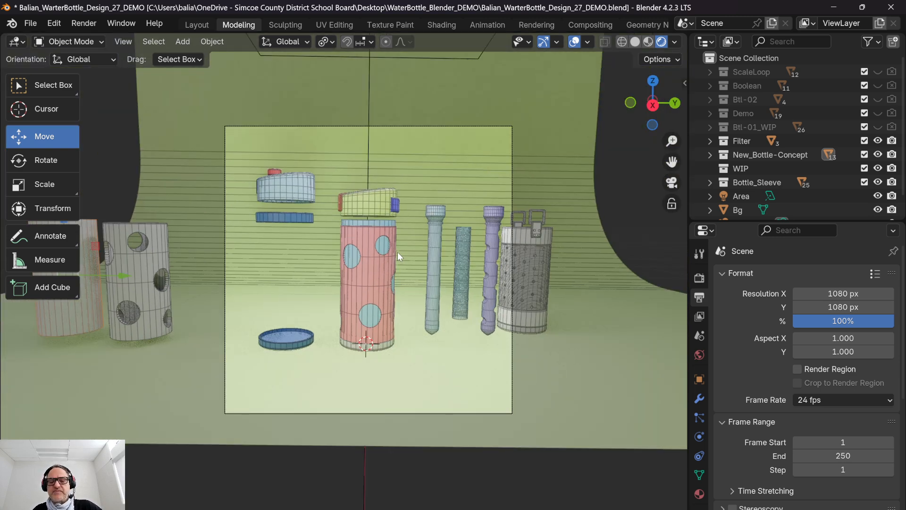
key(n)
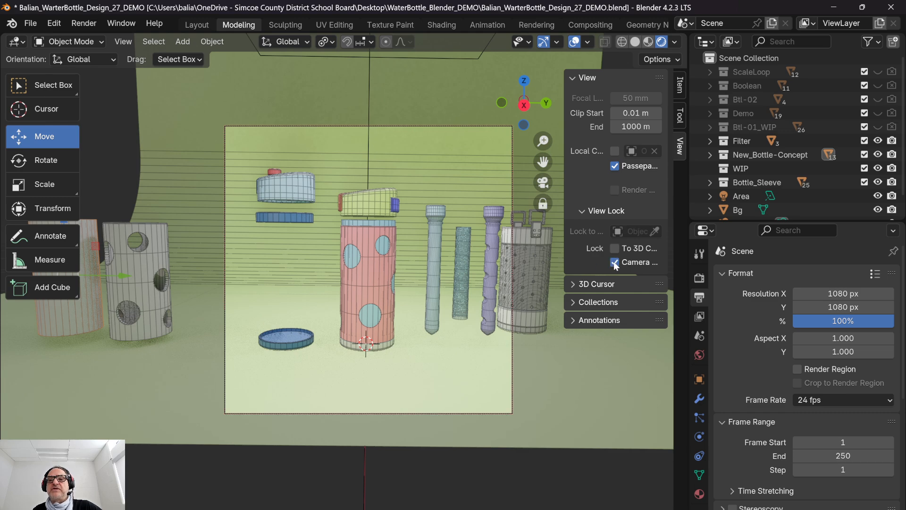
click(615, 263)
scroll(406, 230, up, 2)
middle_drag(393, 230, 413, 270)
scroll(415, 260, up, 2)
scroll(413, 260, up, 2)
scroll(409, 265, down, 2)
scroll(397, 257, up, 2)
scroll(395, 256, up, 2)
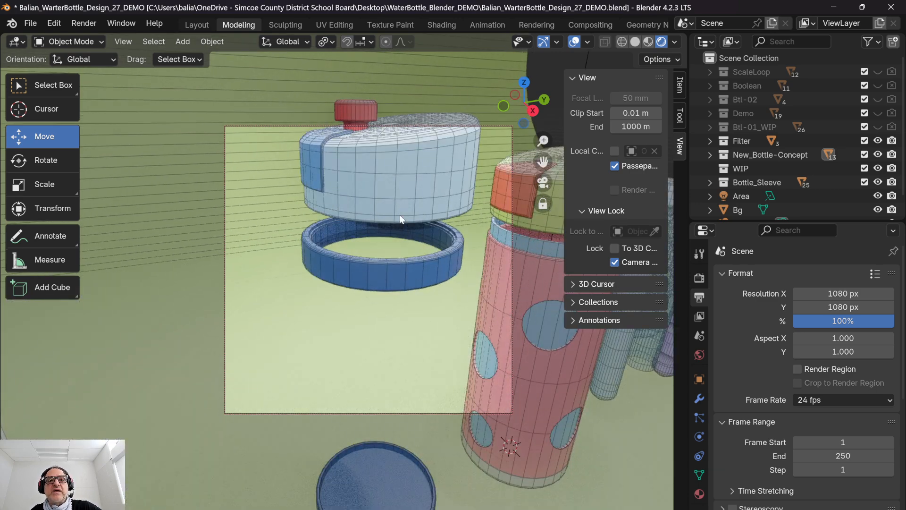
Step: Tilt the camera to look down on the light blue lid and centre the lid and ring in the square frame
middle_drag(401, 220, 347, 276)
scroll(352, 276, up, 3)
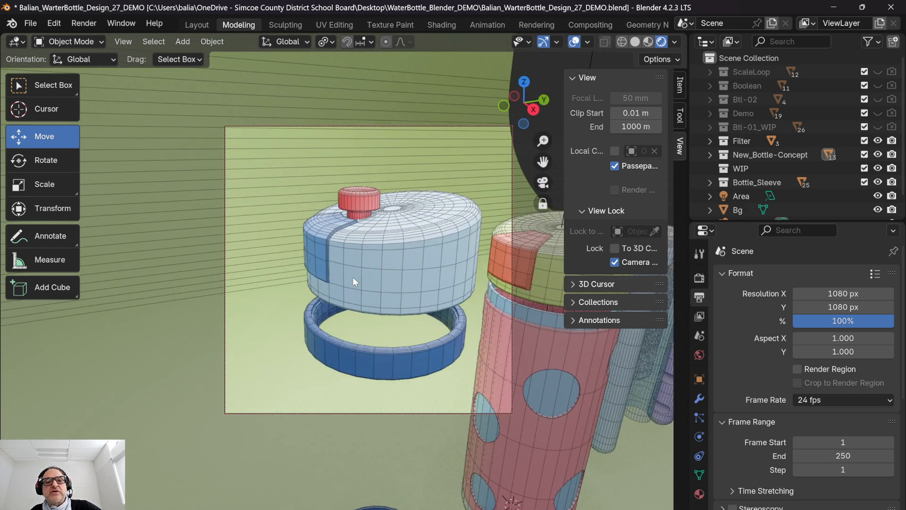
mouse_move(379, 282)
shift+middle_down()
mouse_move(367, 274)
mouse_move(375, 275)
shift+middle_up()
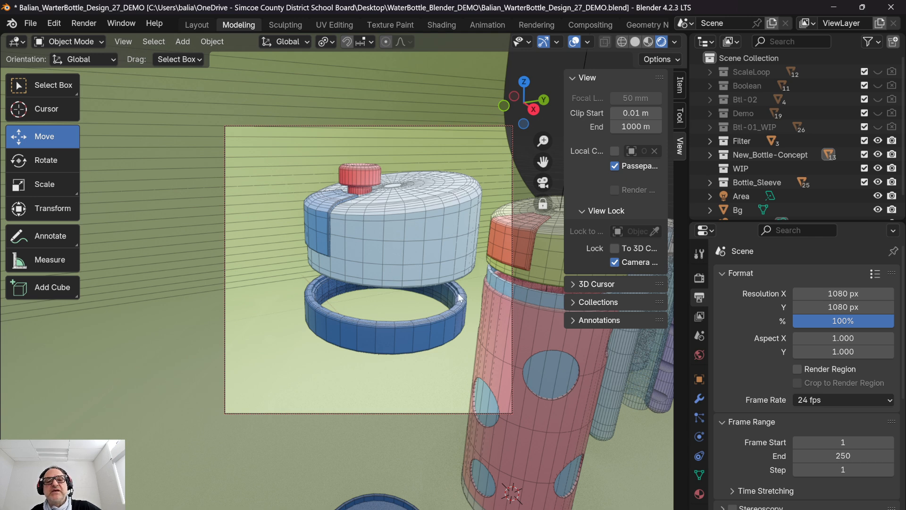
Step: Raise the light blue lid, its blue latch and the red button along Z, away from the blue ring
click(364, 184)
click(378, 233)
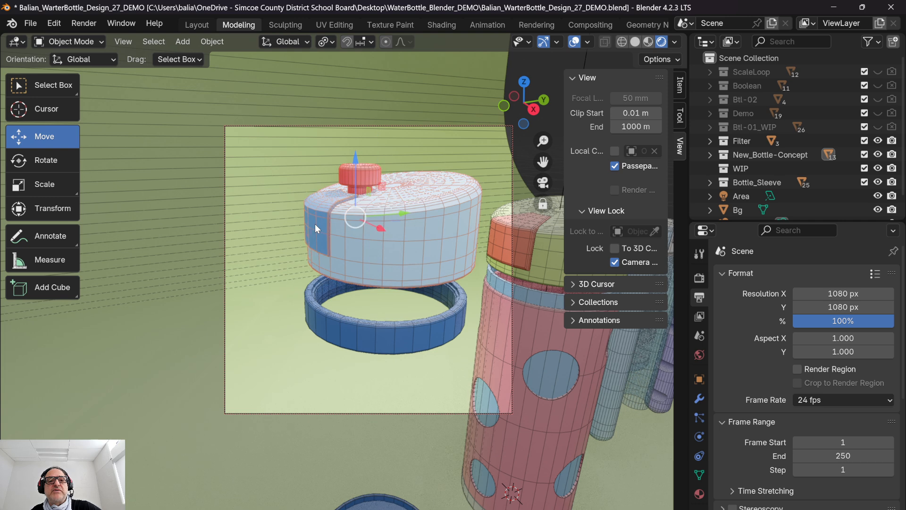
key(g)
key(z)
key(Return)
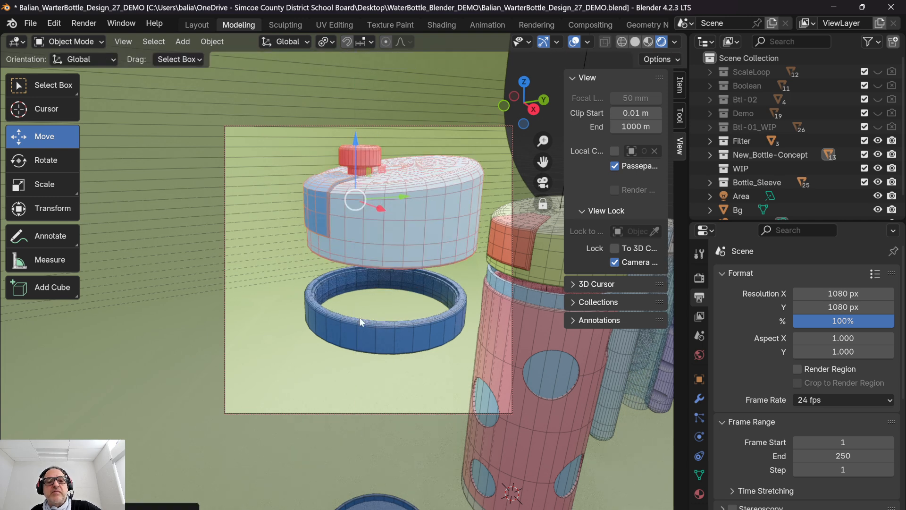
Step: Lower the blue ring about 0.03 m along Z to separate it further from the lid
click(361, 323)
key(g)
key(z)
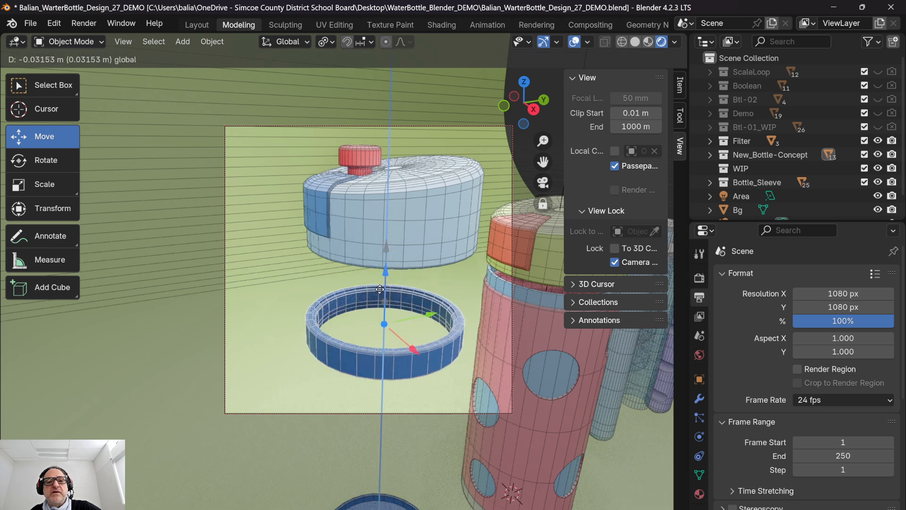
key(Return)
Step: Lower the light blue lid and its blue latch along Z to expose the red button's stem
click(356, 212)
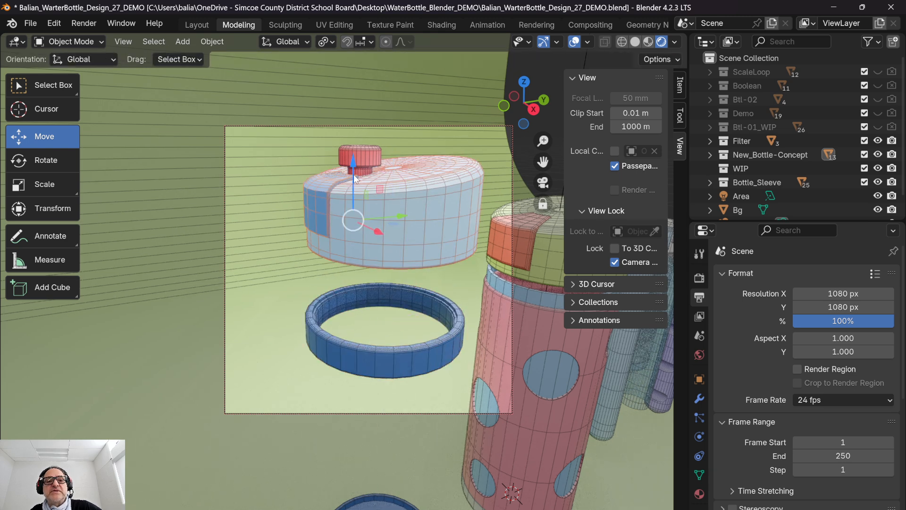
key(g)
key(z)
key(Return)
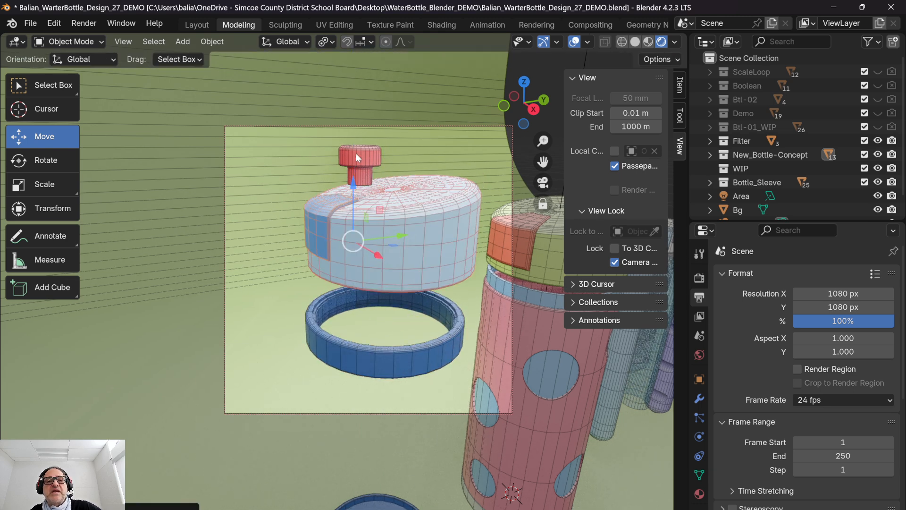
Step: Lower the red button about 0.008 m along Z towards the lid
click(356, 156)
key(g)
key(z)
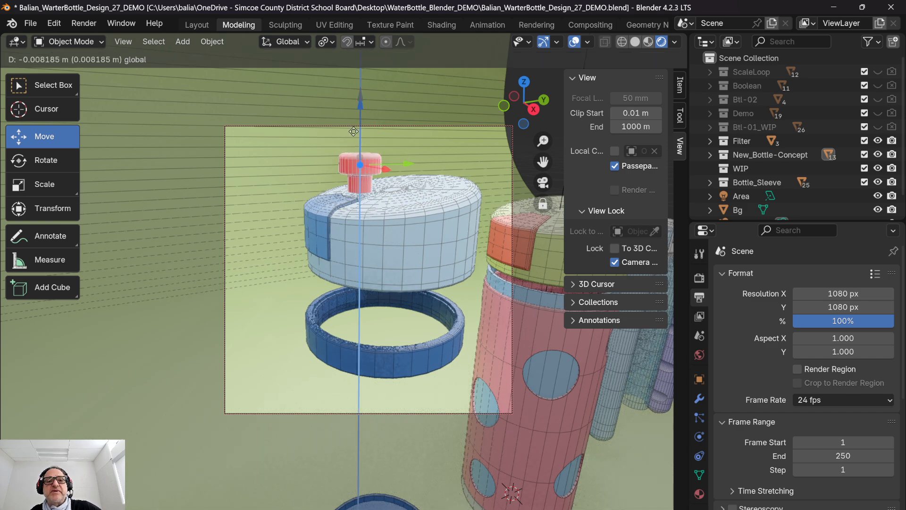
key(Return)
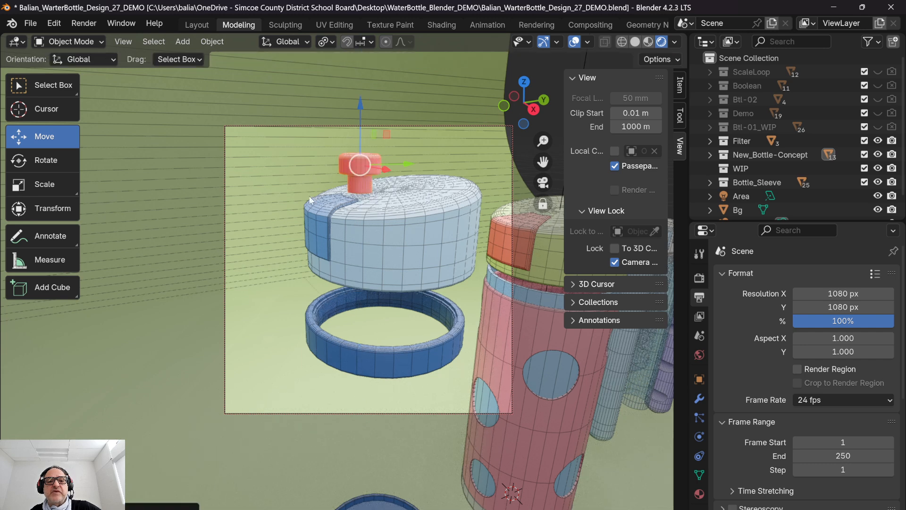
Step: Select the red bottle together with its lid parts and move them along Y out of the camera frame
click(534, 246)
shift+click(550, 262)
shift+click(534, 295)
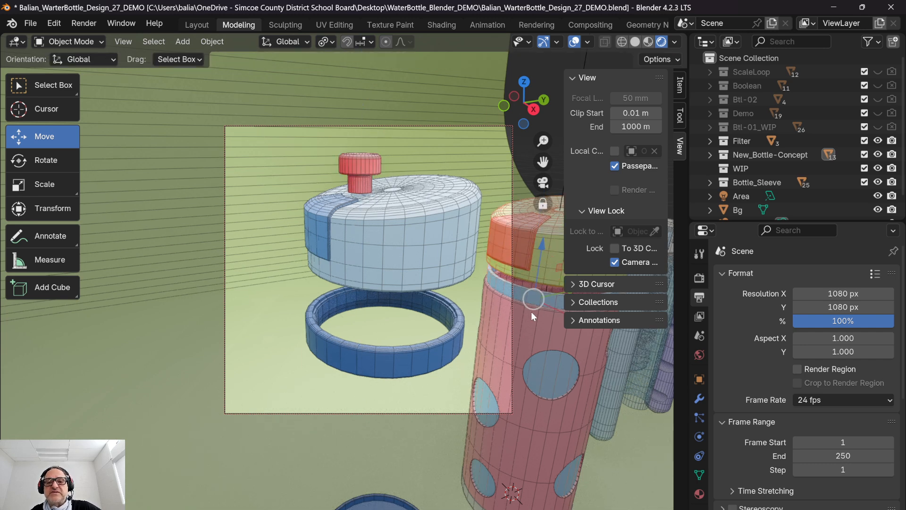
click(545, 367)
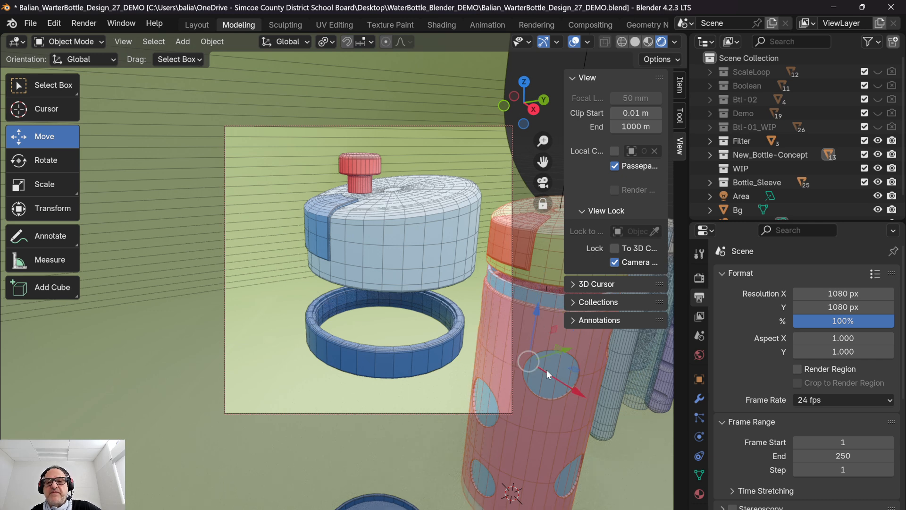
drag(549, 354, 609, 321)
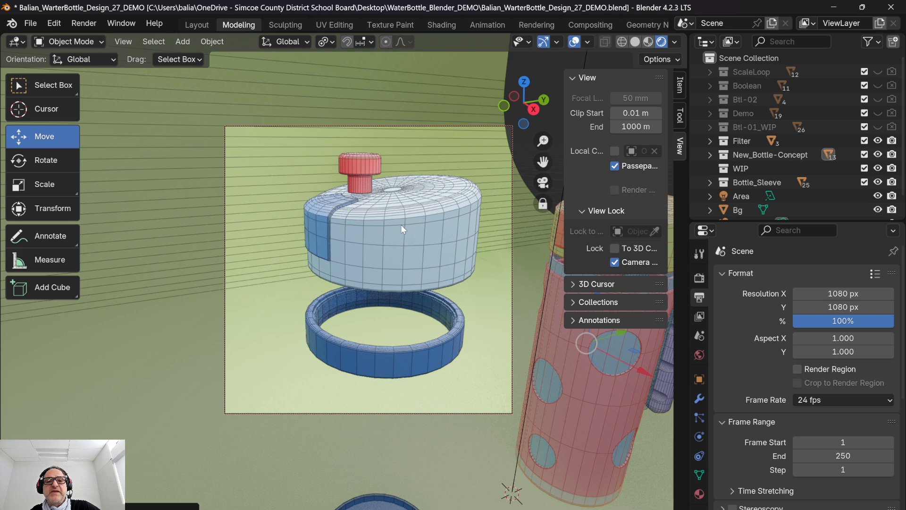
Step: Fine-tune the camera angle on the lid and ring, unlock the camera from the view, and render the close-up
middle_drag(393, 255, 385, 262)
click(631, 263)
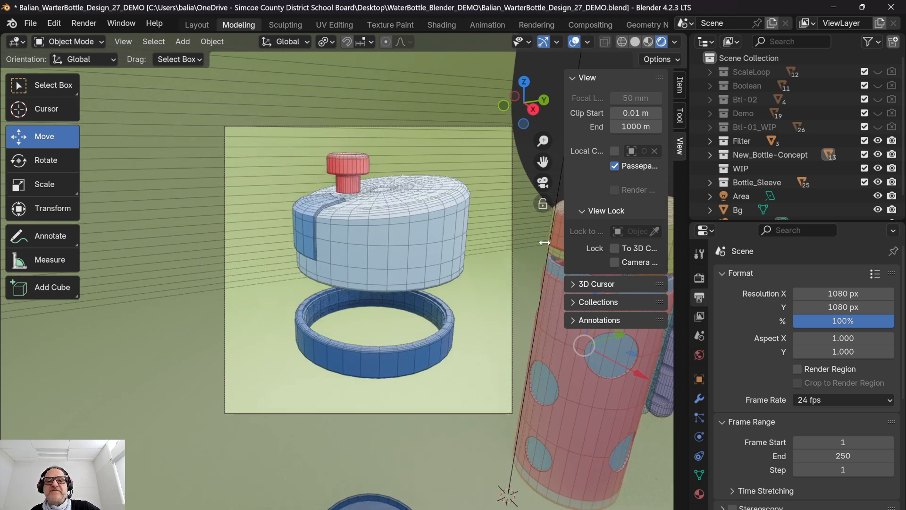
click(83, 24)
click(88, 35)
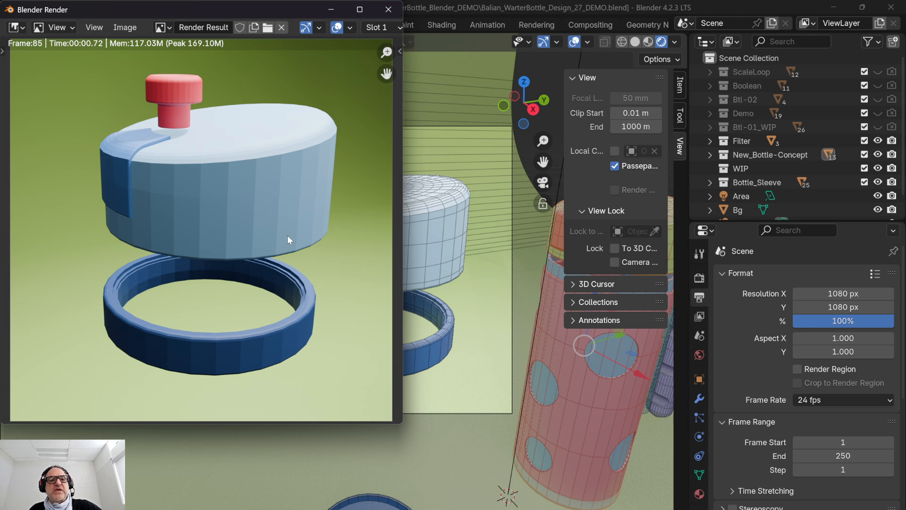
Step: Apply smooth shading to the light blue lid and render the close-up again
click(389, 10)
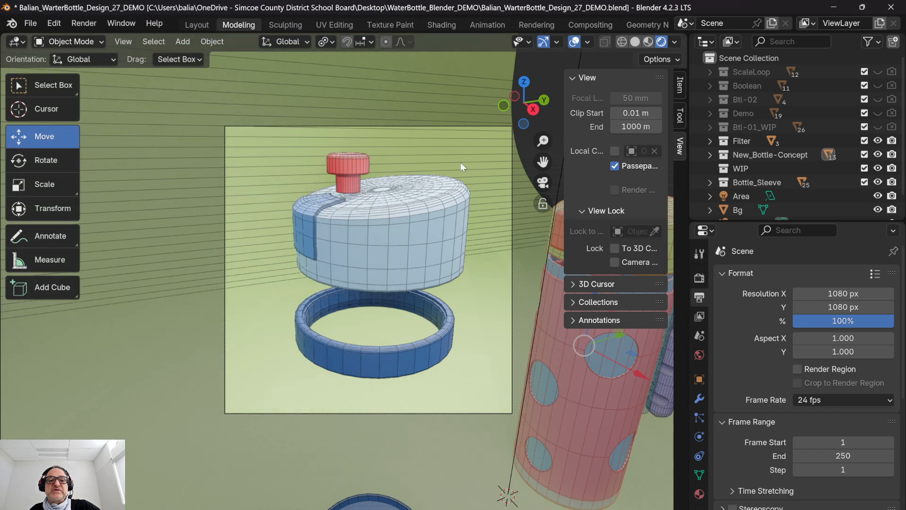
click(422, 236)
right_click(423, 236)
click(422, 236)
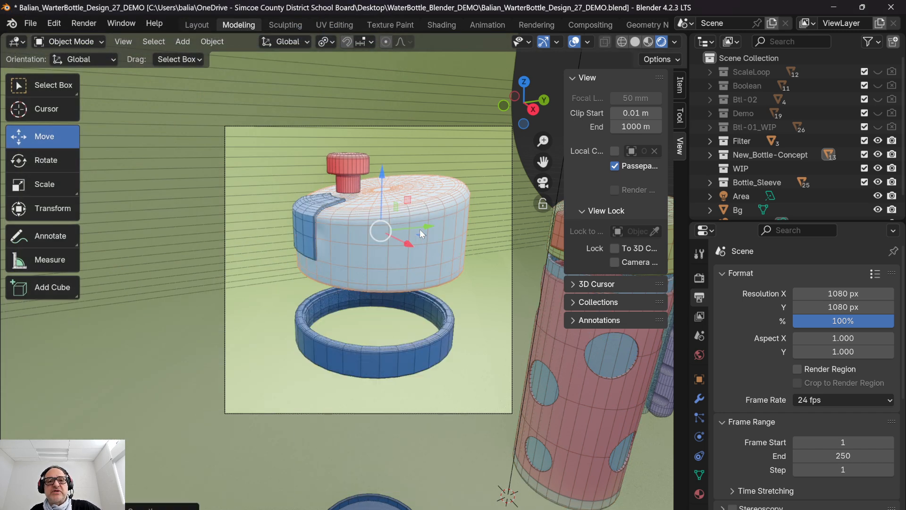
click(84, 23)
click(89, 39)
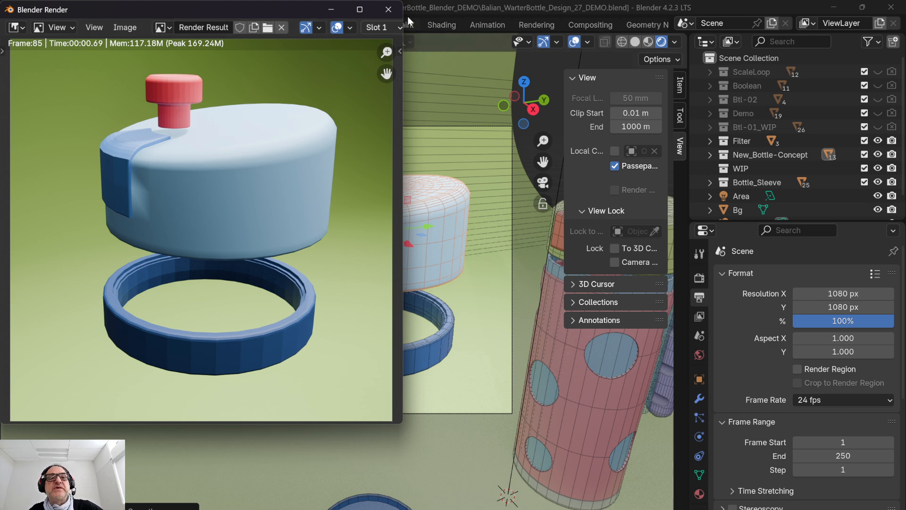
Step: Close the render and apply smooth shading to the red button and the blue latch
click(392, 12)
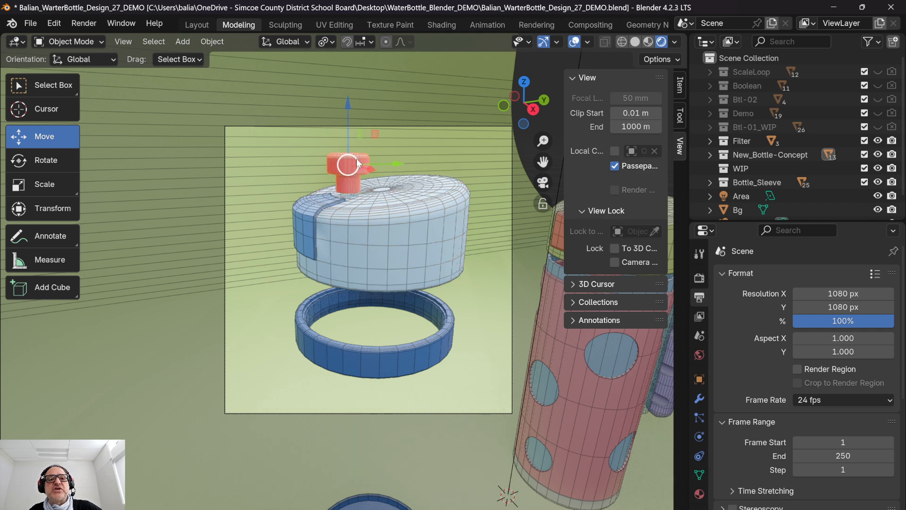
right_click(356, 158)
click(335, 160)
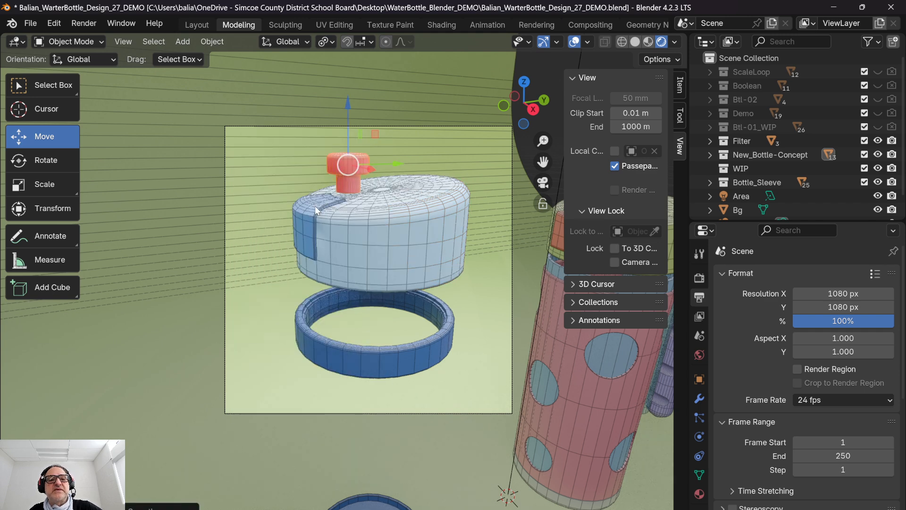
right_click(316, 205)
click(322, 212)
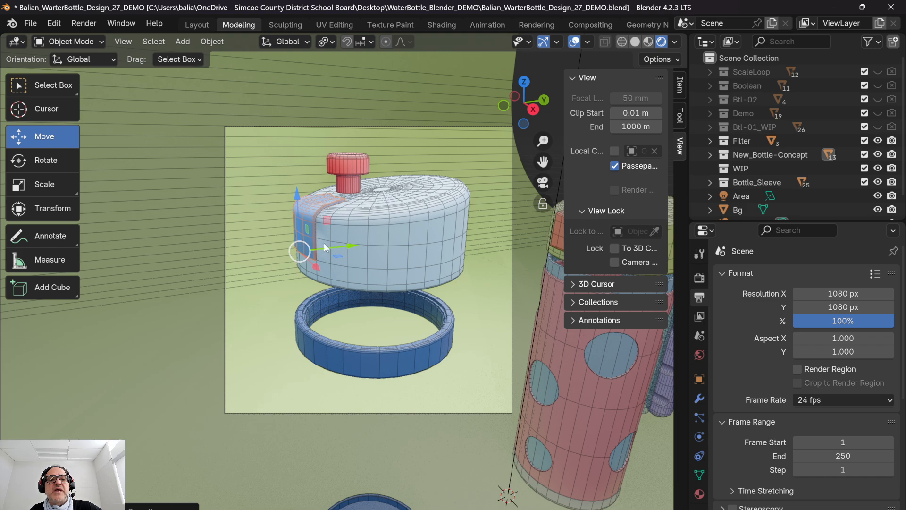
Step: Move the blue latch outward along Y and up along Z to separate it from the lid's recess
mouse_move(324, 243)
mouse_down()
mouse_move(291, 257)
mouse_move(340, 248)
mouse_move(317, 255)
mouse_up()
drag(268, 198, 262, 180)
middle_drag(360, 252, 362, 253)
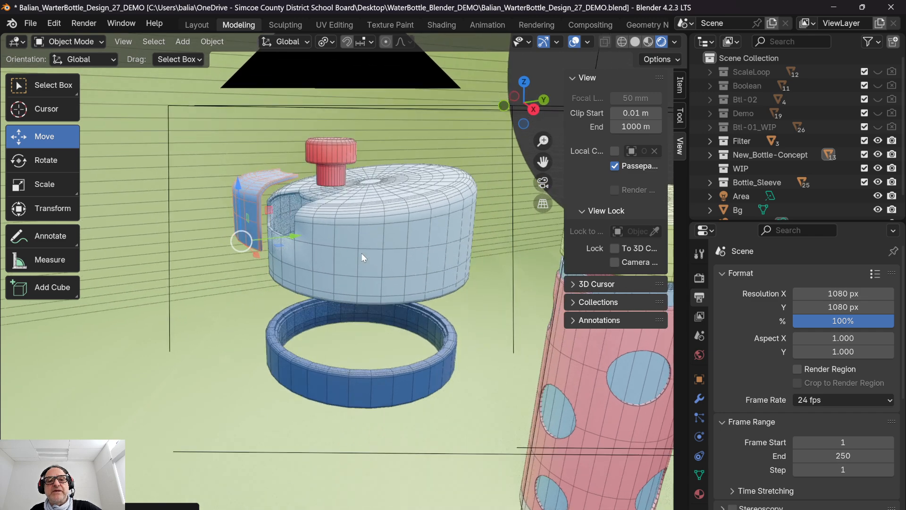
Step: Return to the camera view, lock the camera to the view and adjust its angle on the separated lid parts
click(543, 182)
click(614, 262)
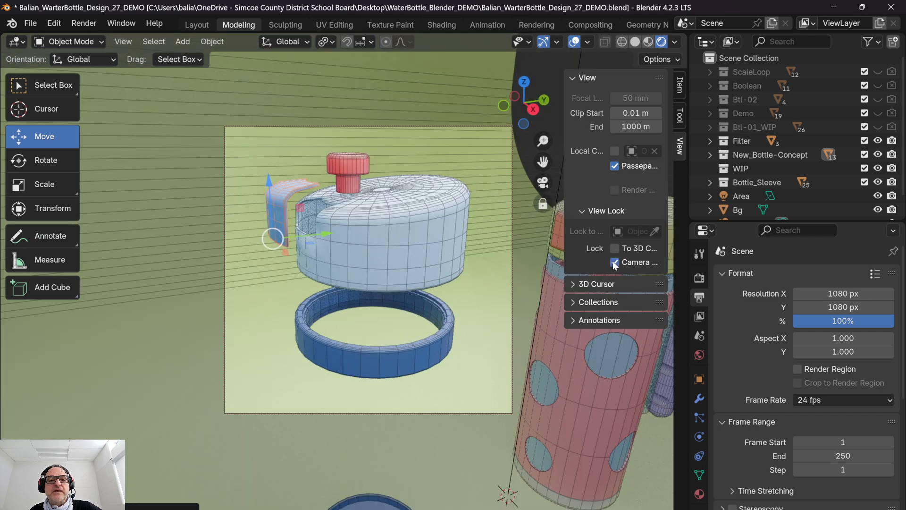
middle_drag(371, 249, 372, 248)
Step: Move the green backdrop along Y behind the lid parts and recentre the parts in the camera frame
click(319, 78)
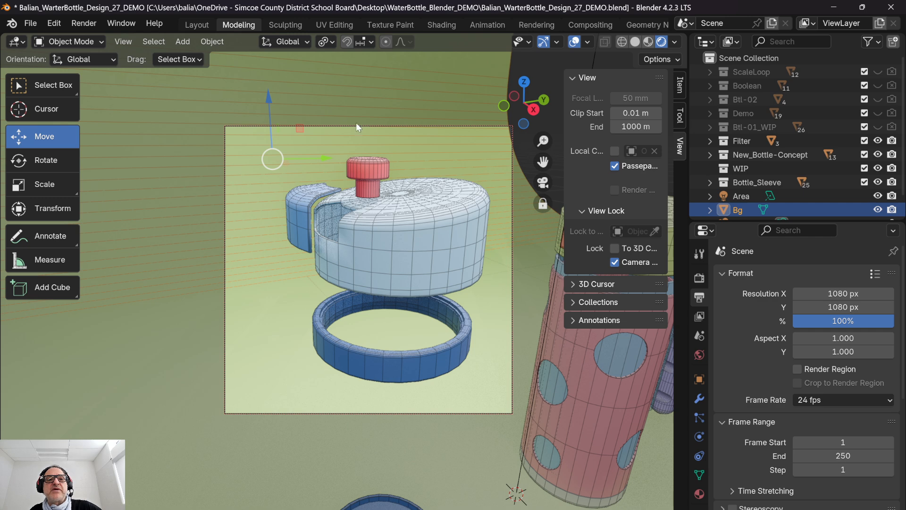
drag(312, 160, 396, 155)
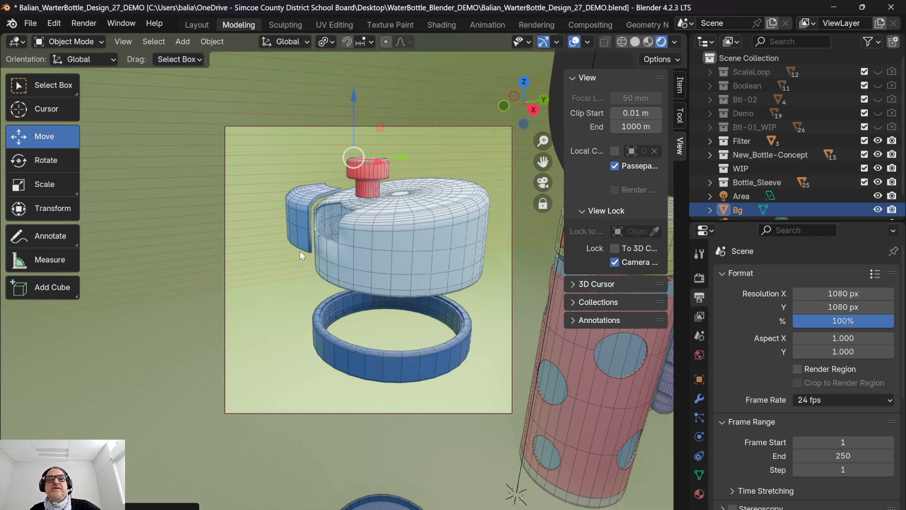
middle_drag(299, 251, 309, 258)
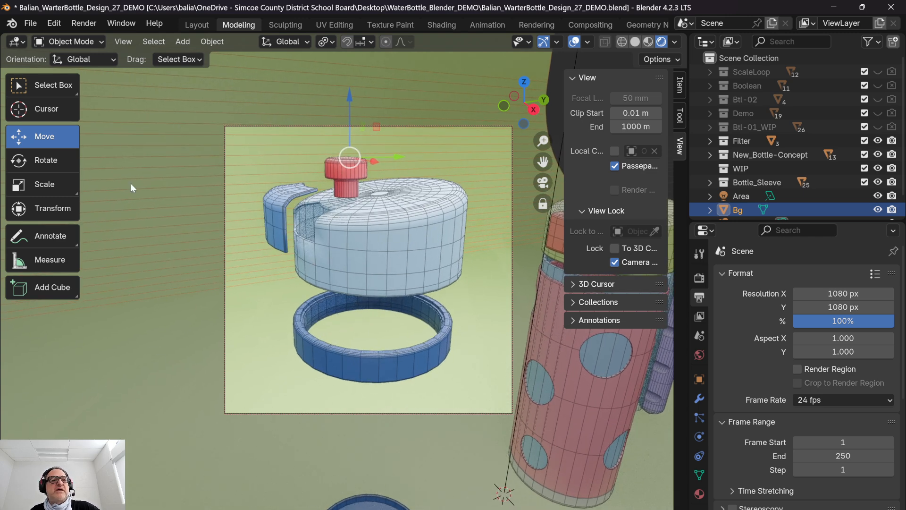
Step: Render the exploded lid close-up and move the render window clear of the screen corner
click(83, 24)
click(99, 37)
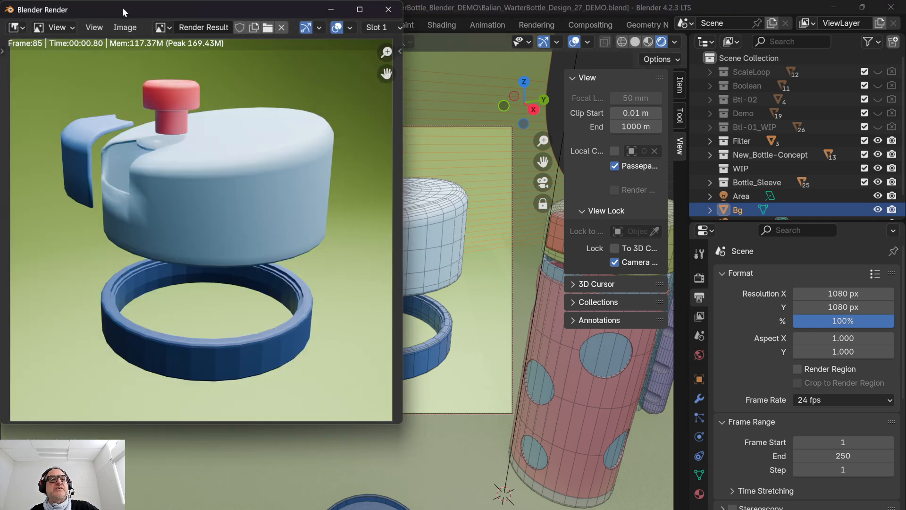
drag(123, 8, 218, 55)
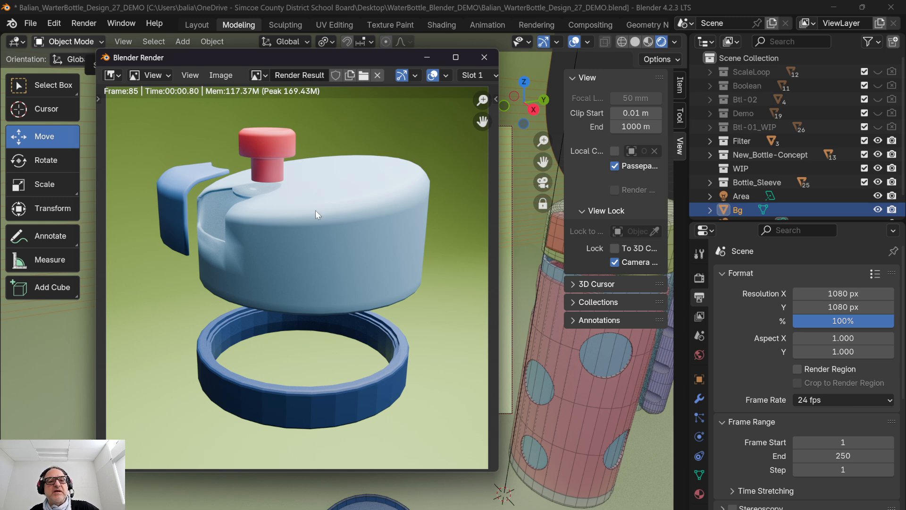
Step: Save the rendered image as Closeup.png in the WaterBottle_Blender_DEMO folder
click(220, 75)
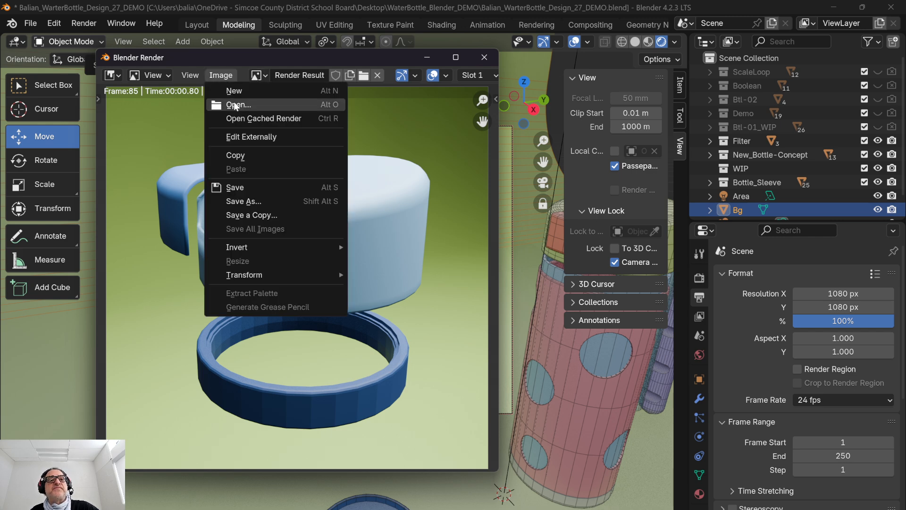
click(249, 203)
click(250, 439)
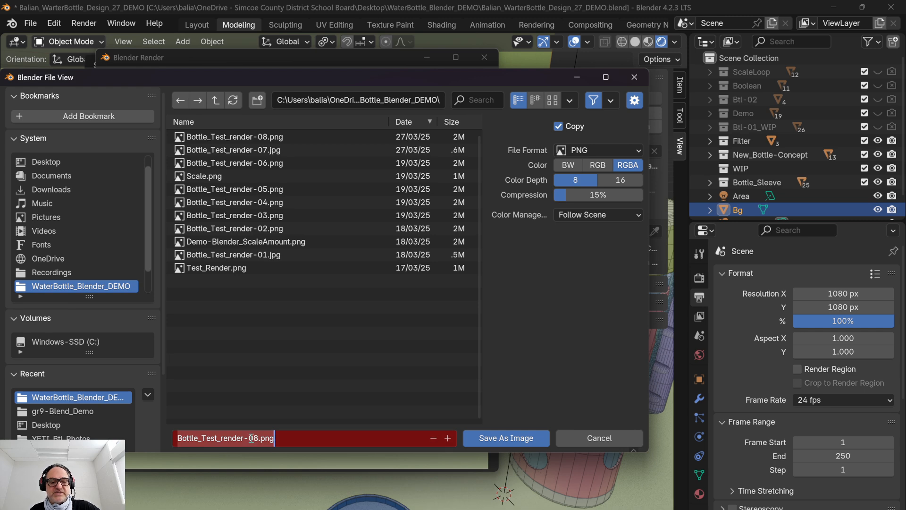
text(Closeup)
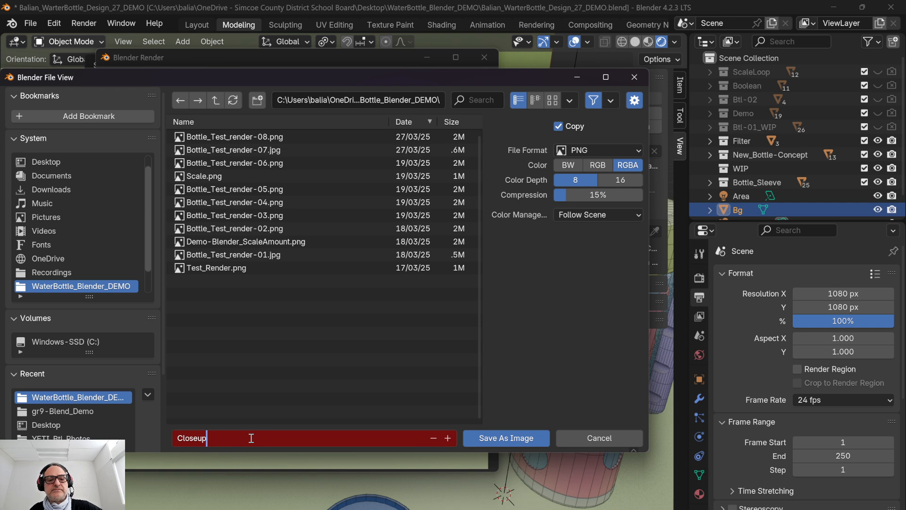
key(Return)
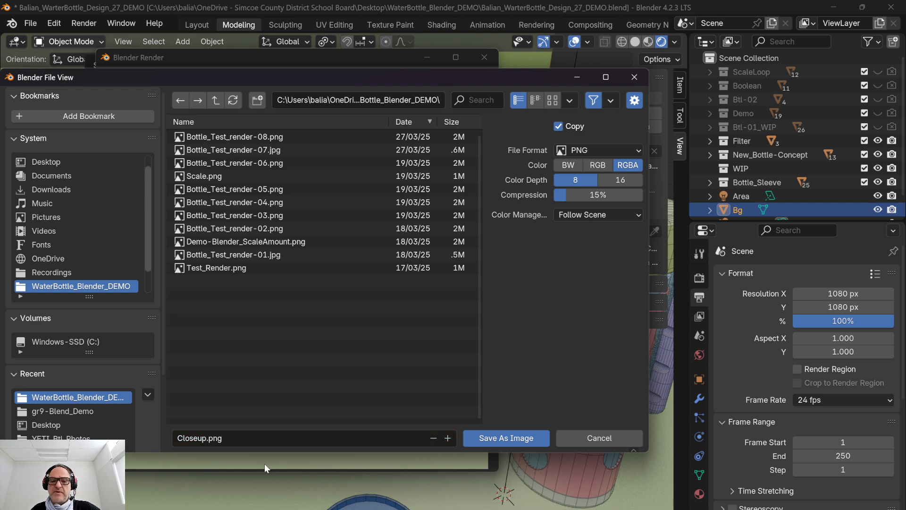
click(481, 444)
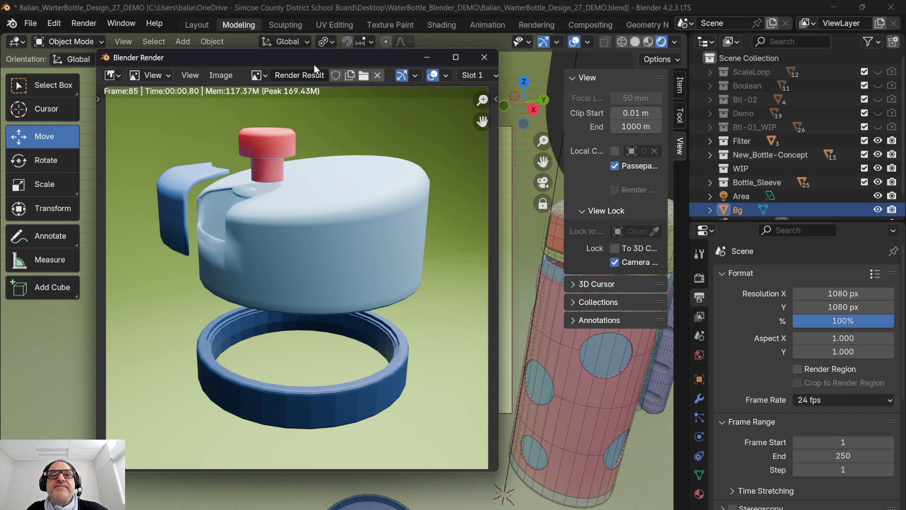
click(609, 509)
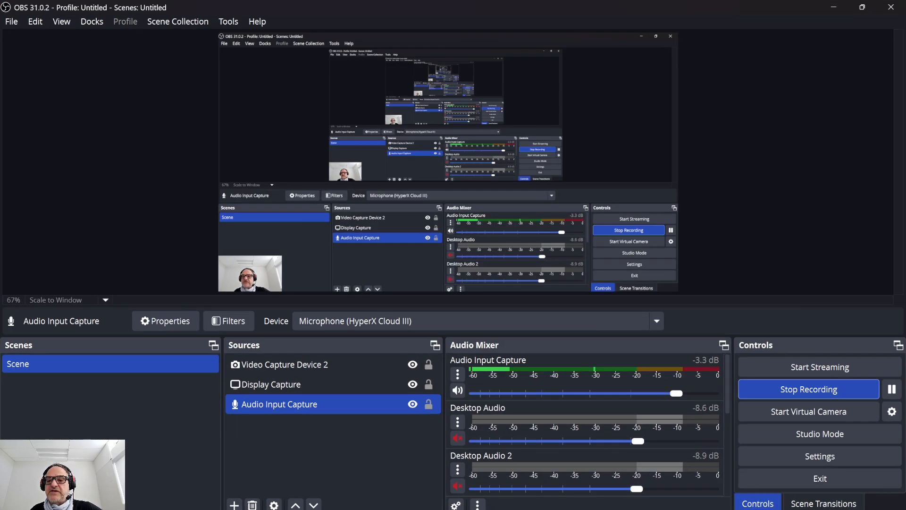